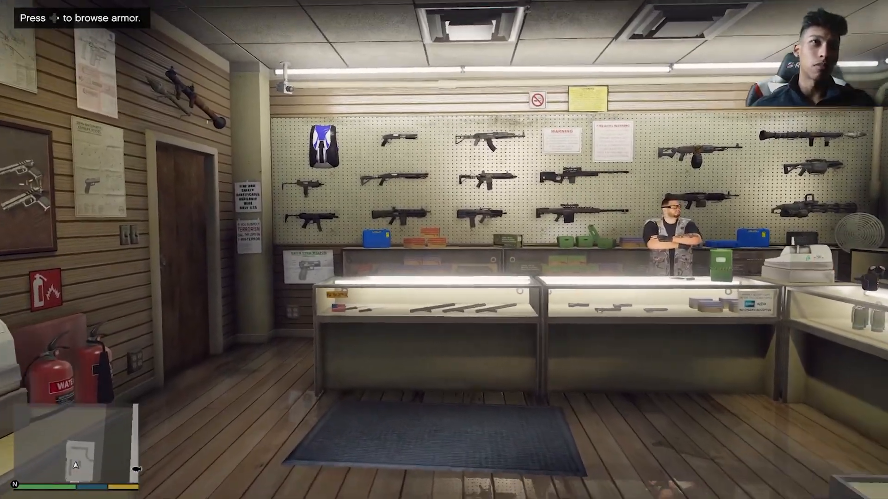
Browse the handguns sold at the Ammu-Nation counter, including the Machine Pistol, Stun Gun and Combat Pistol
key(Right)
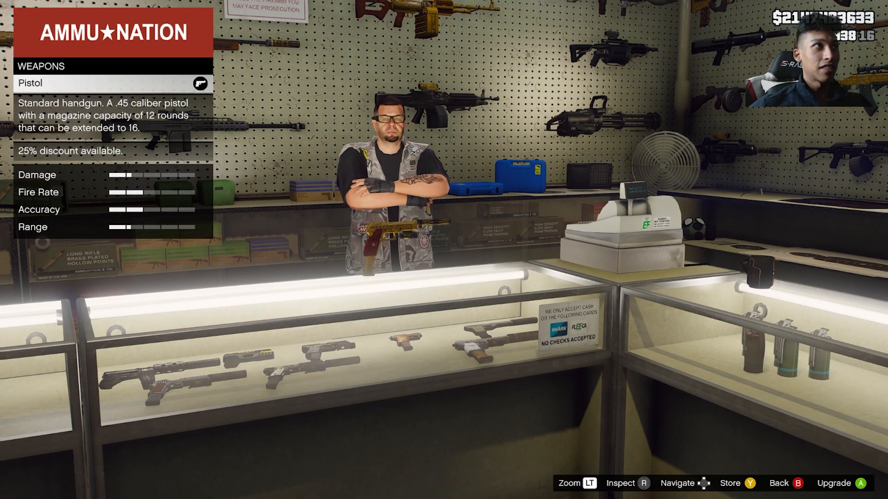
key(Down)
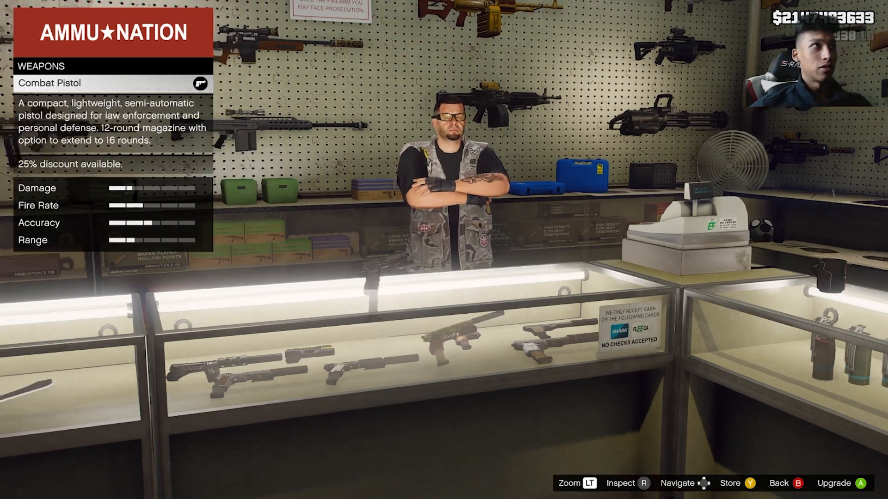
key(Down)
key(Down)
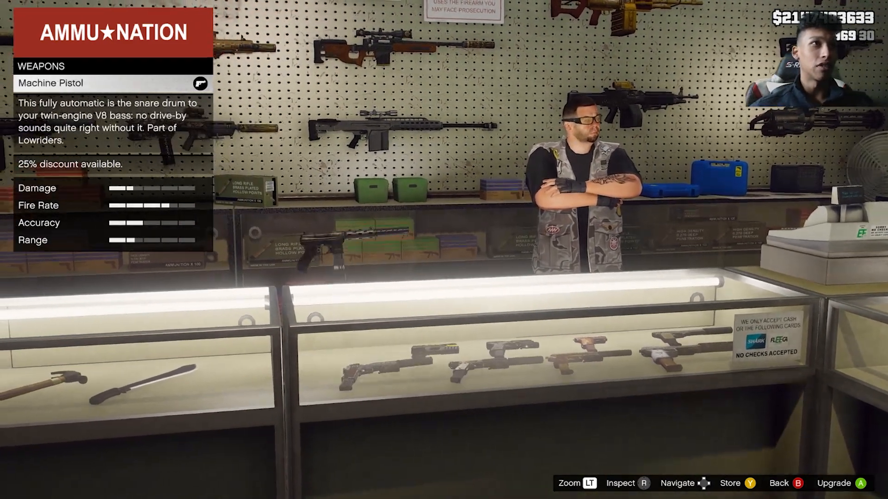
key(Down)
key(Down)
key(Down)
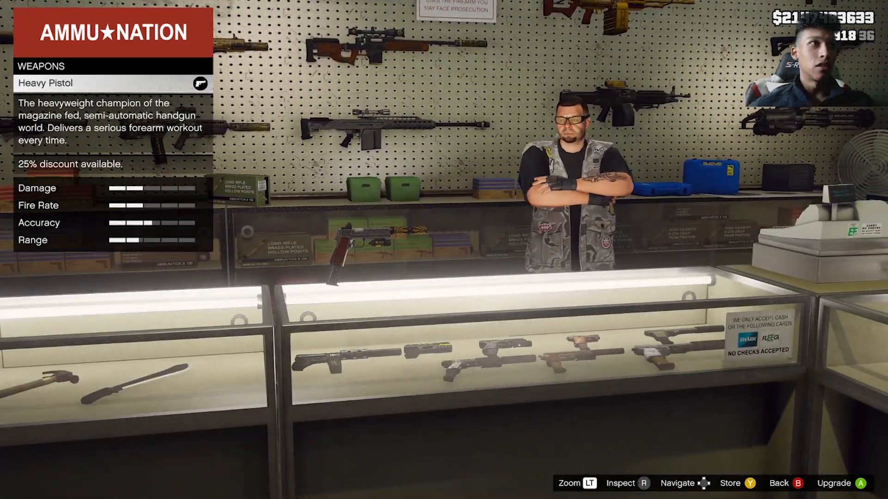
key(Up)
key(Down)
key(Left)
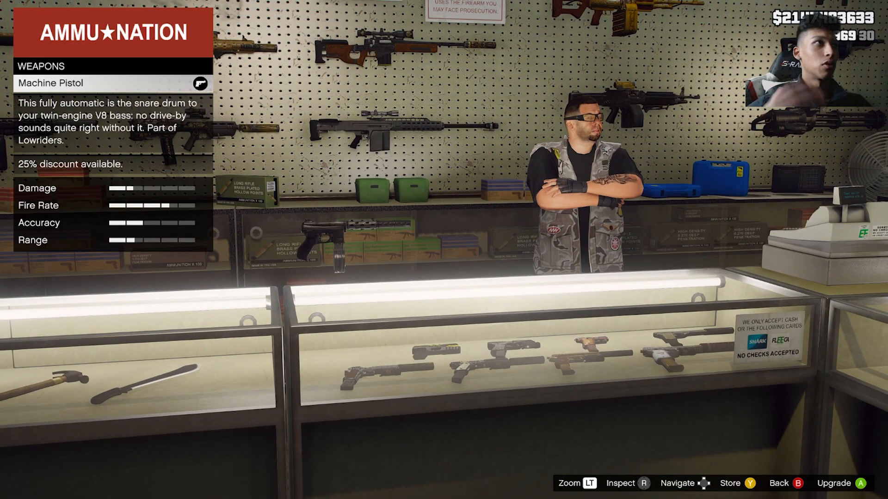
key(Right)
key(Right)
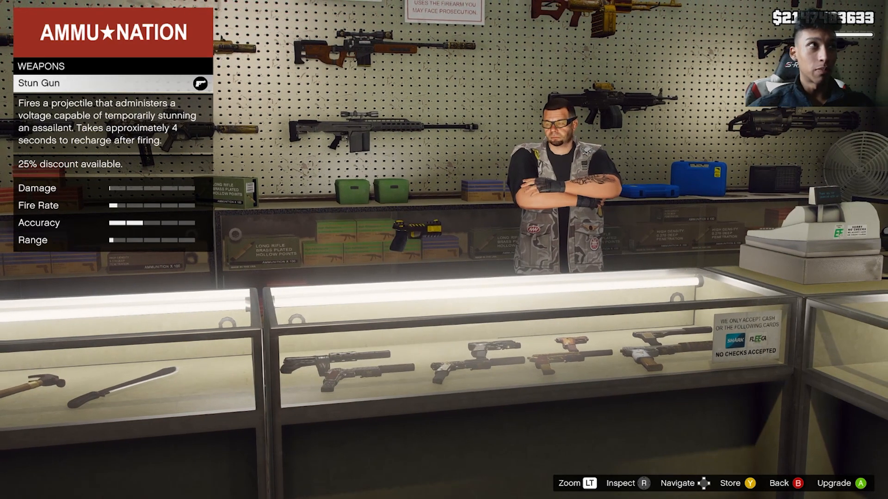
key(Right)
key(Right)
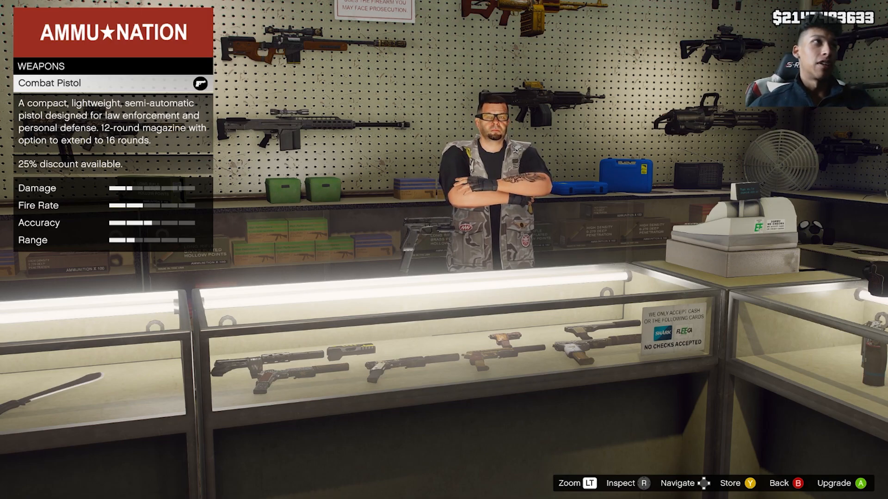
View the upgrades available for the Combat Pistol and leave the weapon shop
key(Return)
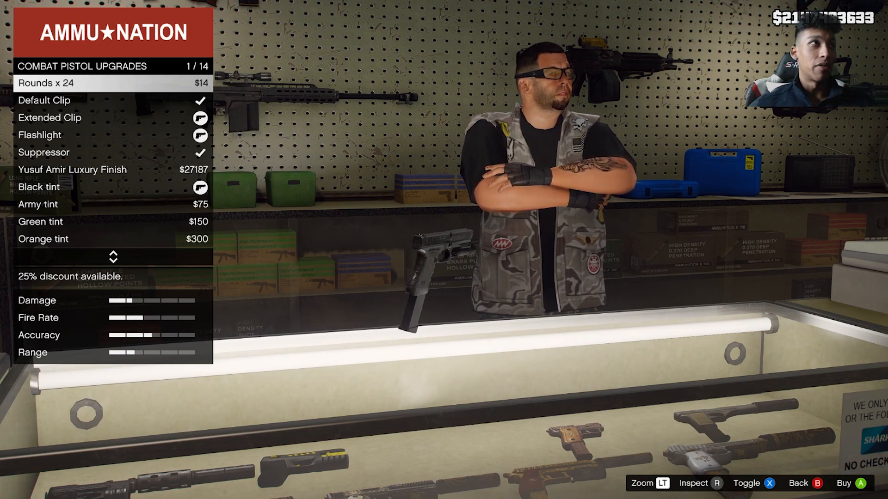
key(Escape)
key(Escape)
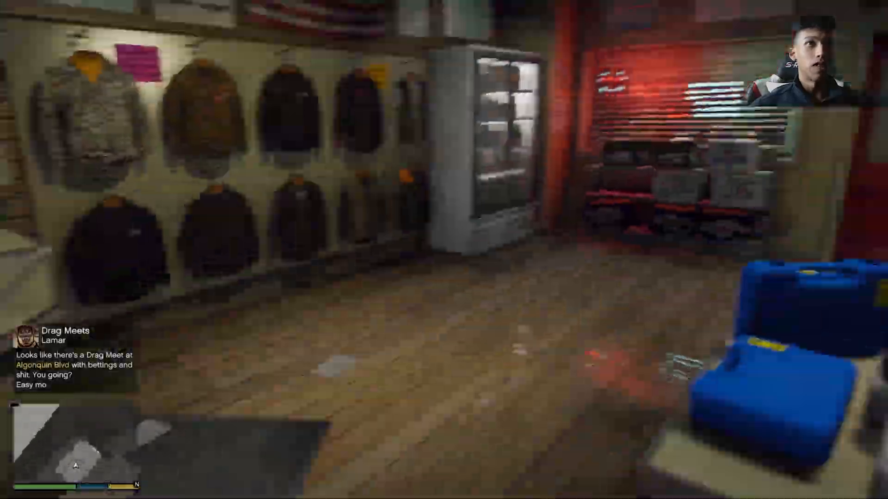
key(w)
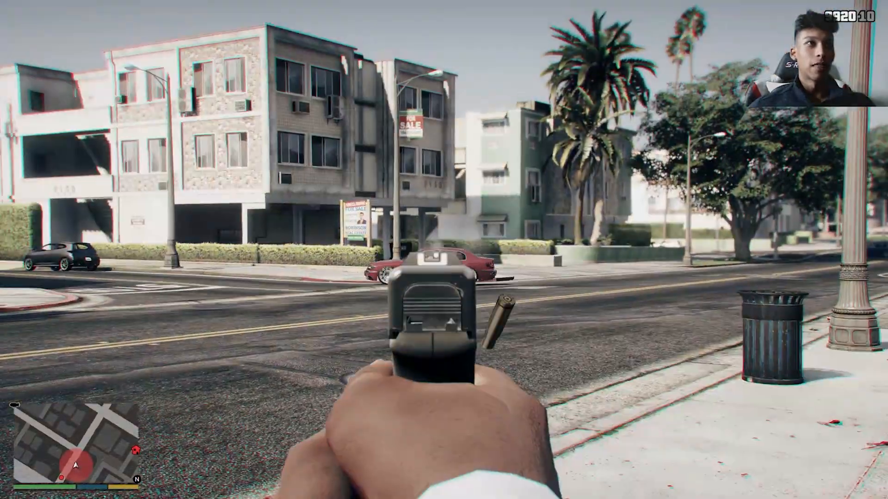
click(444, 250)
click(444, 249)
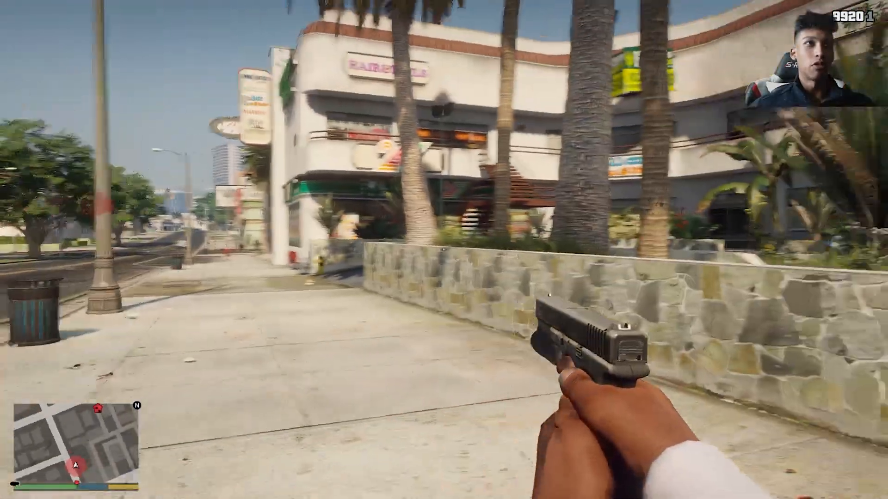
key(w)
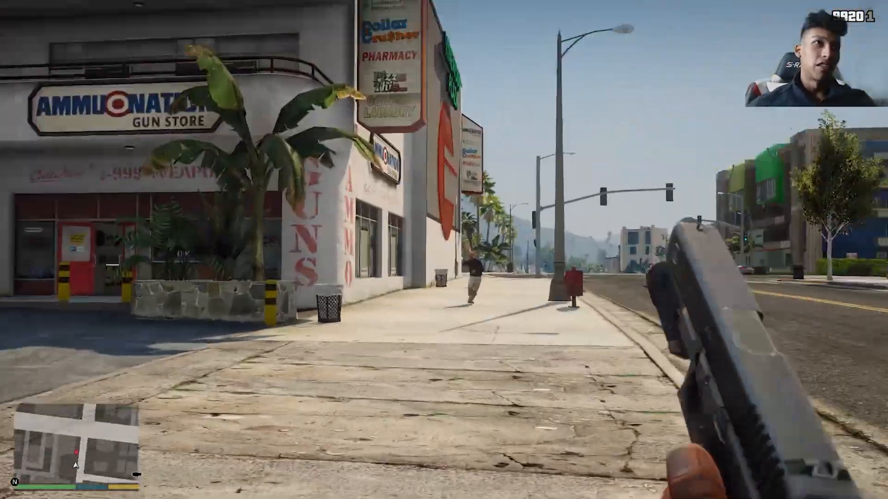
right_click(444, 250)
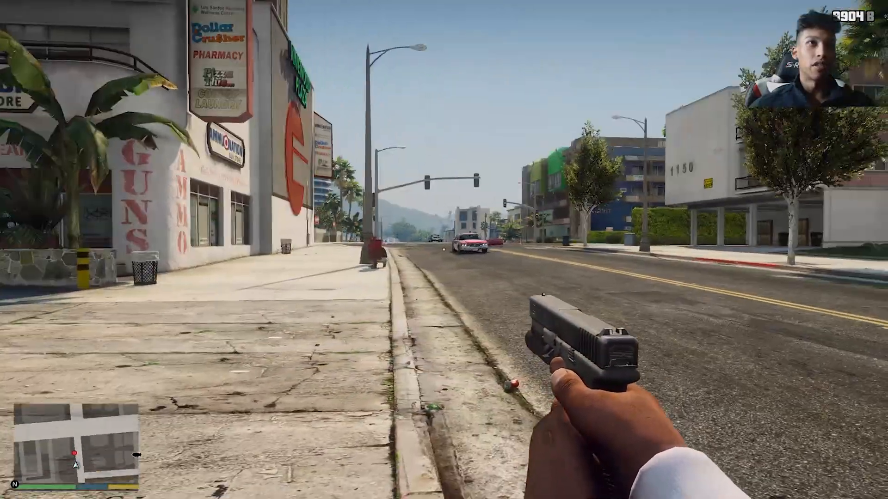
right_click(444, 250)
click(444, 250)
click(444, 249)
click(444, 249)
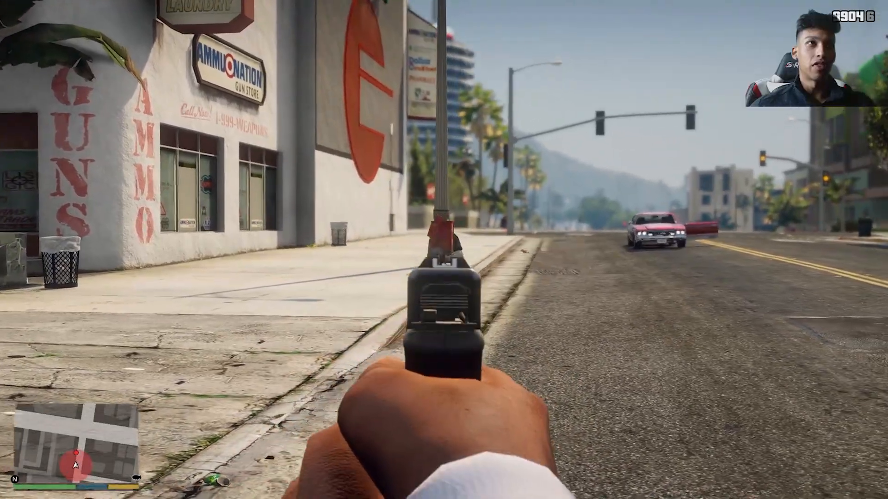
click(444, 250)
click(444, 249)
click(444, 250)
click(444, 250)
click(444, 250)
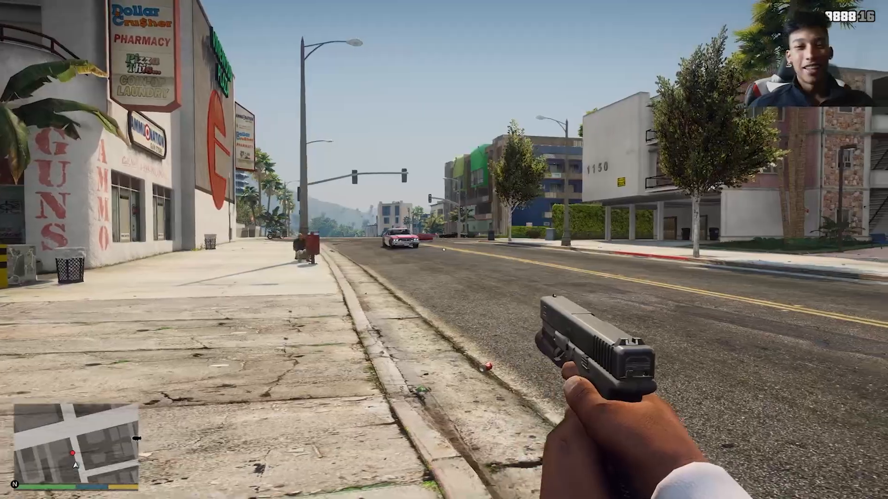
key(w)
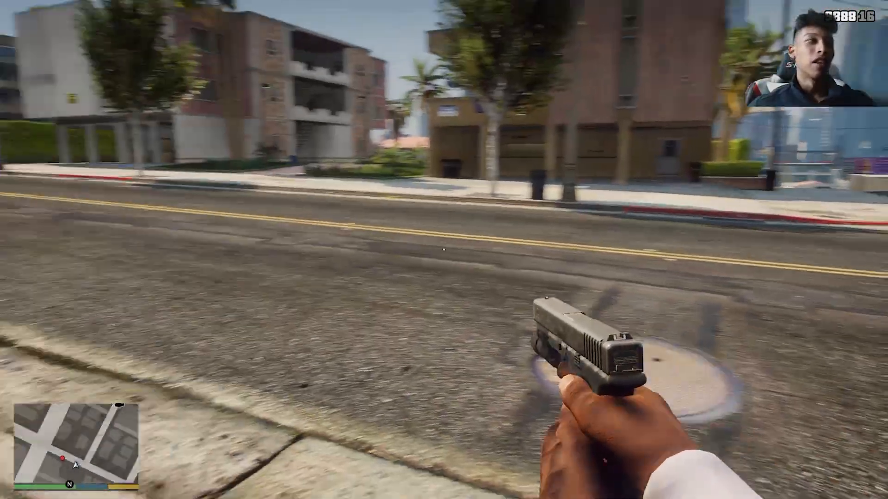
key(a)
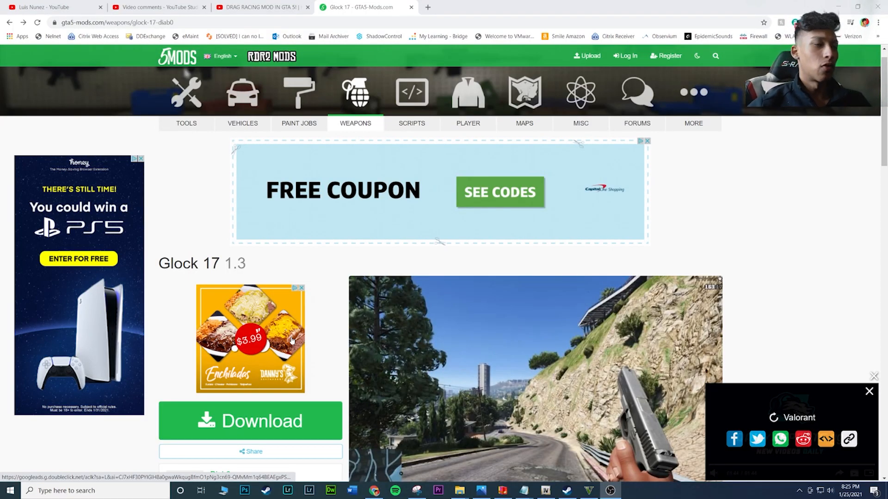
Download the Glock 17 1.3 weapon mod from its GTA5-Mods page
scroll(291, 421, down, 2)
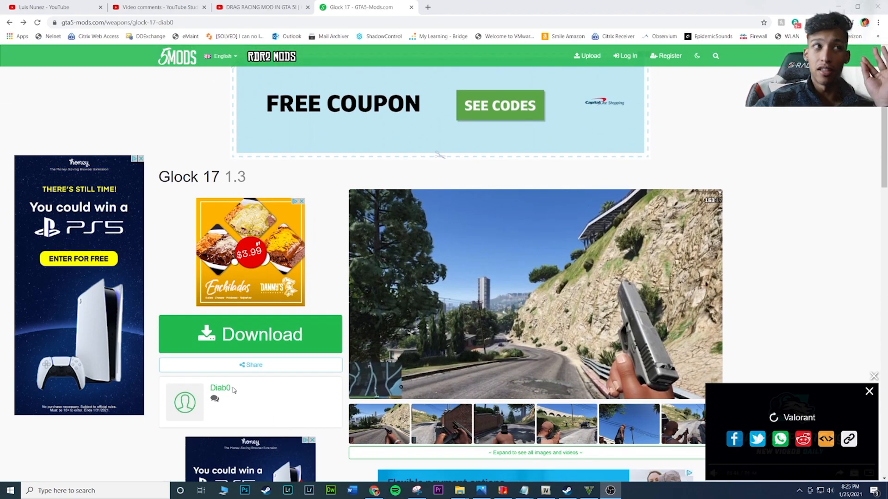
click(261, 334)
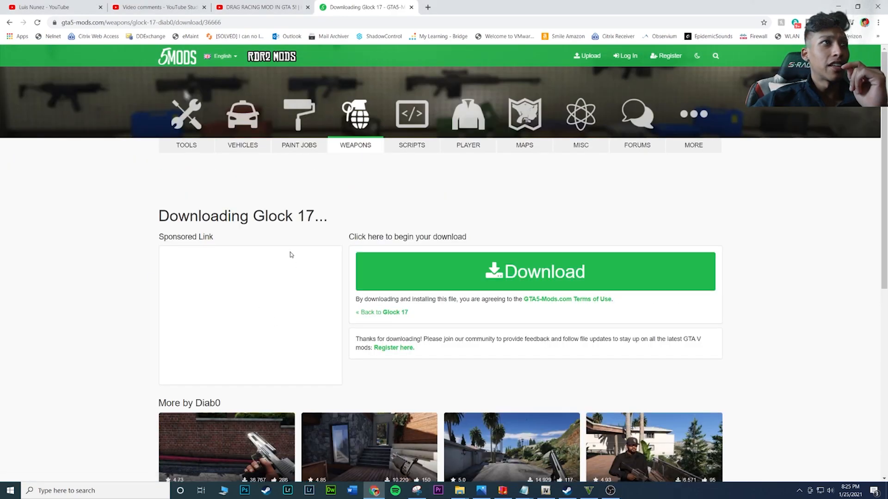
click(524, 347)
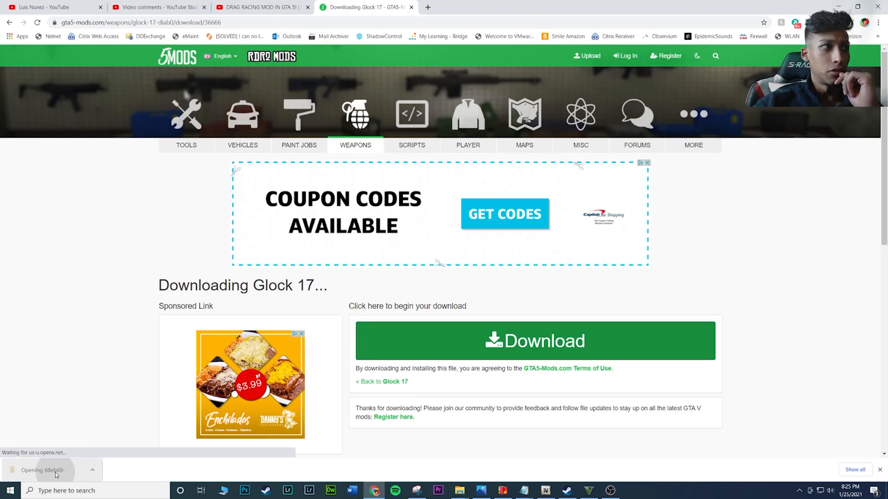
Open the downloaded 68eb69-g17_1.3 (1).zip archive and extract all its contents to a folder
click(55, 474)
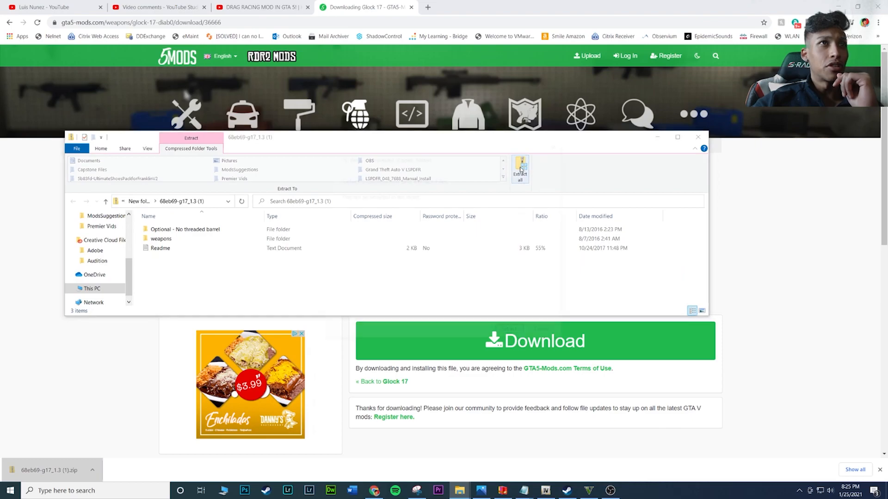
click(520, 169)
click(512, 333)
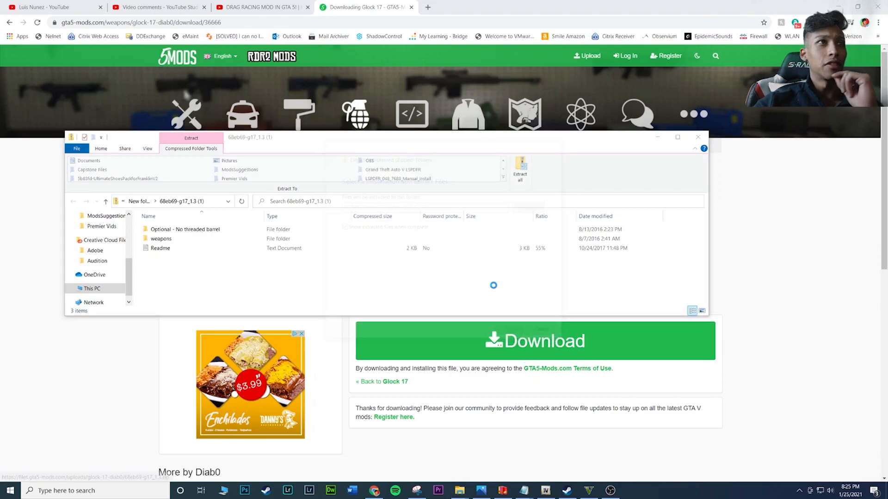
drag(352, 141, 381, 165)
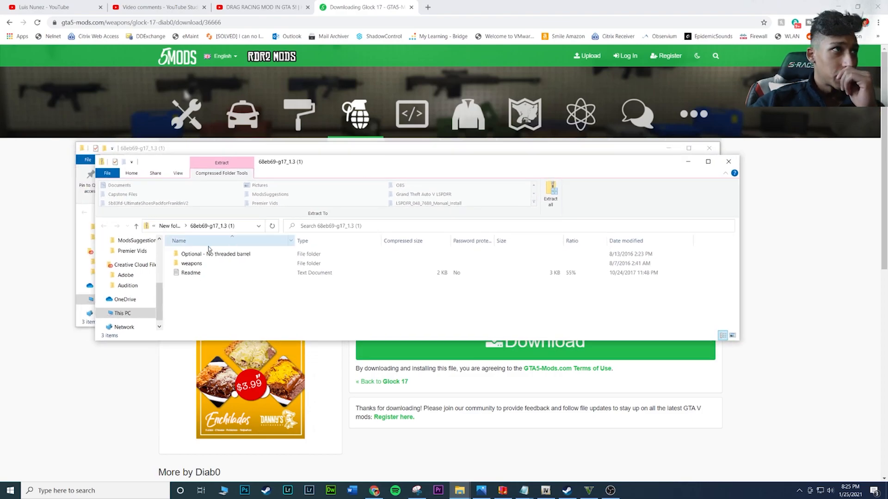
Look into the archive's weapons folder, minimize the extracted folder's window and close the archive window
double_click(220, 268)
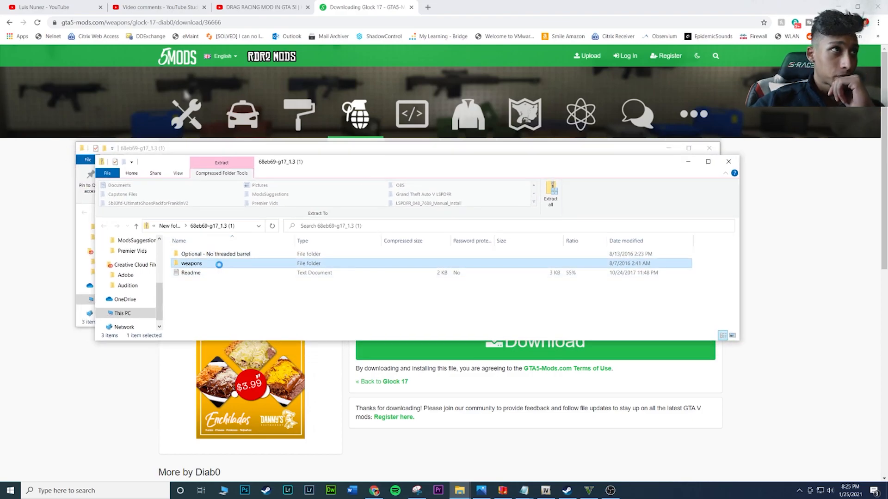
click(104, 227)
click(186, 148)
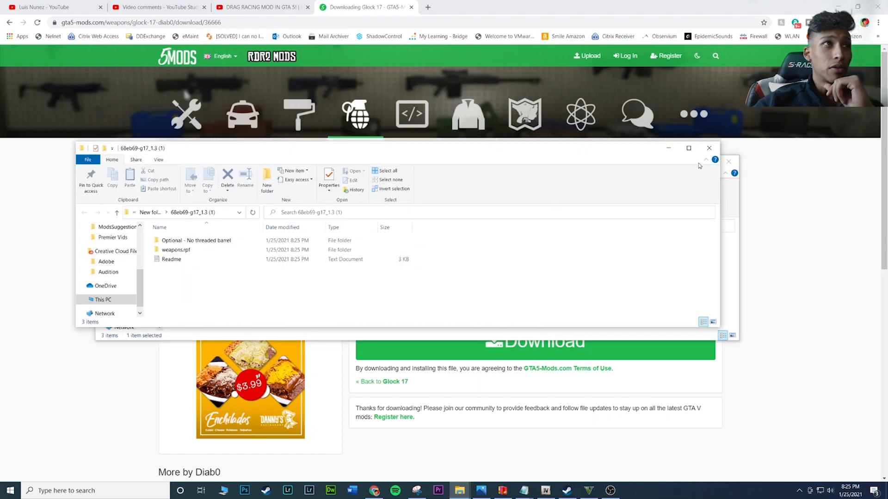
click(668, 148)
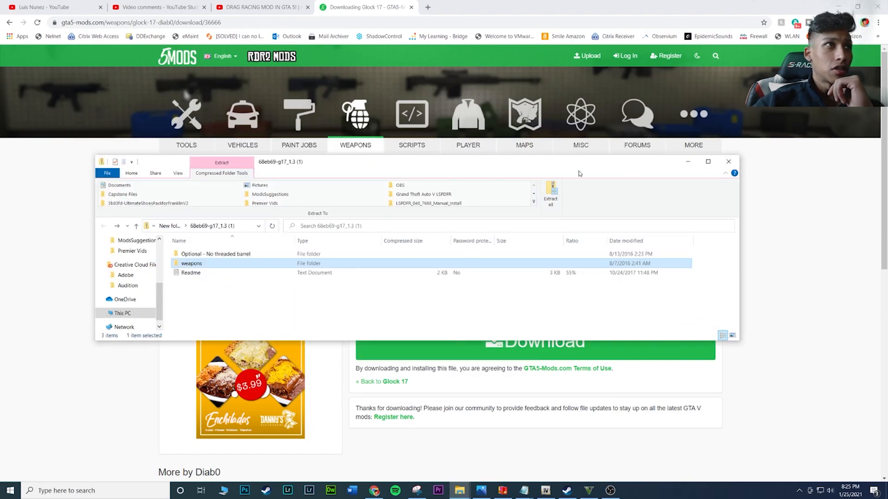
click(728, 161)
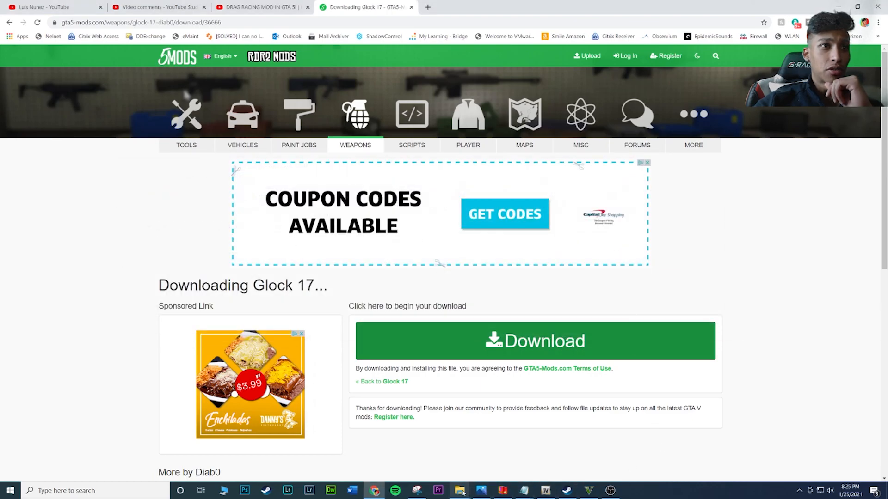
Bring back the extracted 68eb69-g17_1.3 (1) folder and open its Readme file, moving the text fully into view
mouse_move(463, 492)
click(506, 450)
double_click(207, 262)
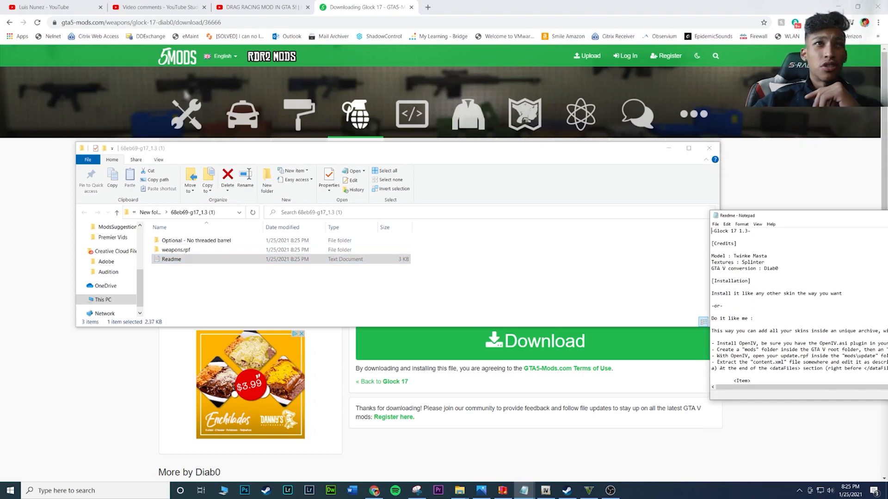
drag(887, 140, 491, 177)
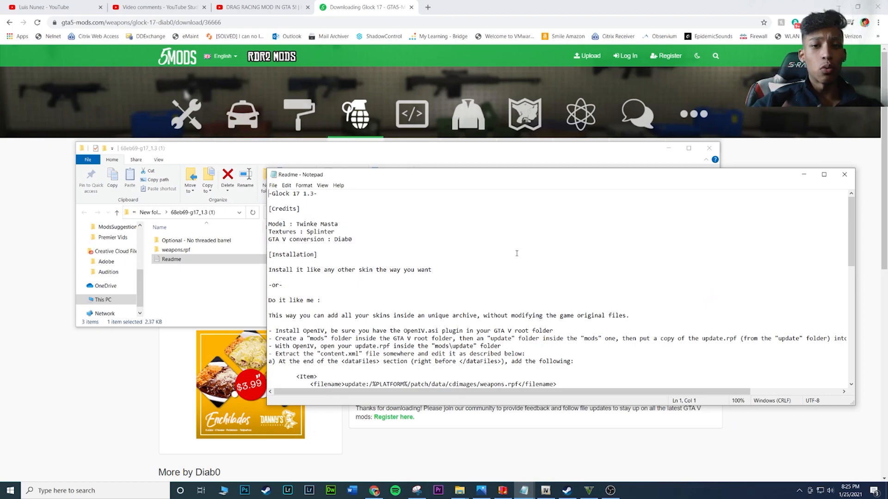
Switch to OpenIV, move its window clear of the Readme and go to the GTA V root folder
click(545, 491)
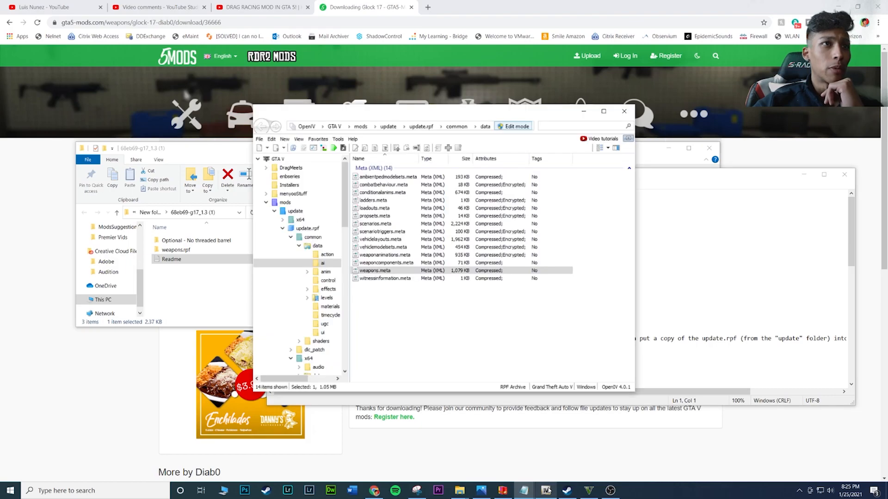
drag(376, 116, 142, 96)
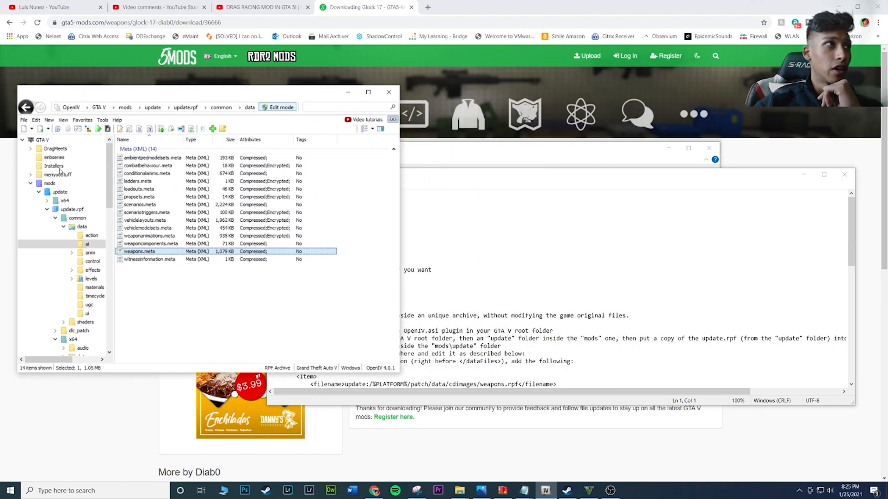
click(41, 140)
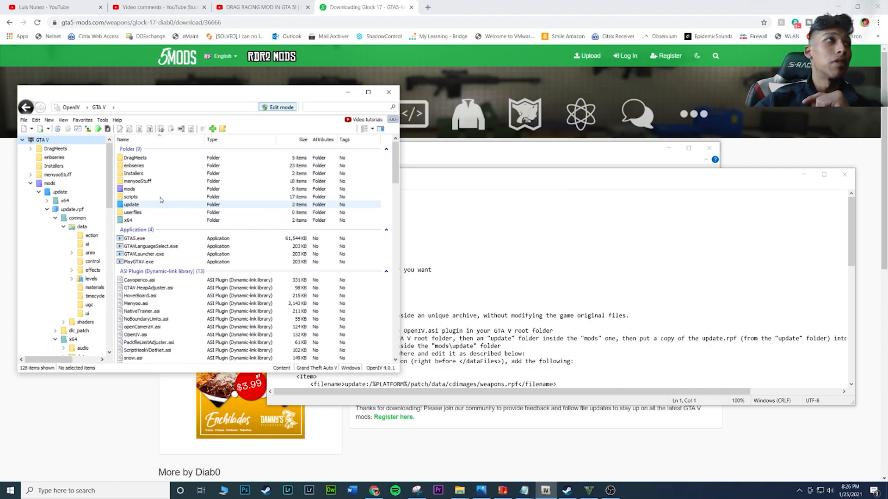
Check the installation status of ASI Loader and OpenIV.ASI in the ASI Manager, and return to the Readme
click(103, 120)
click(123, 171)
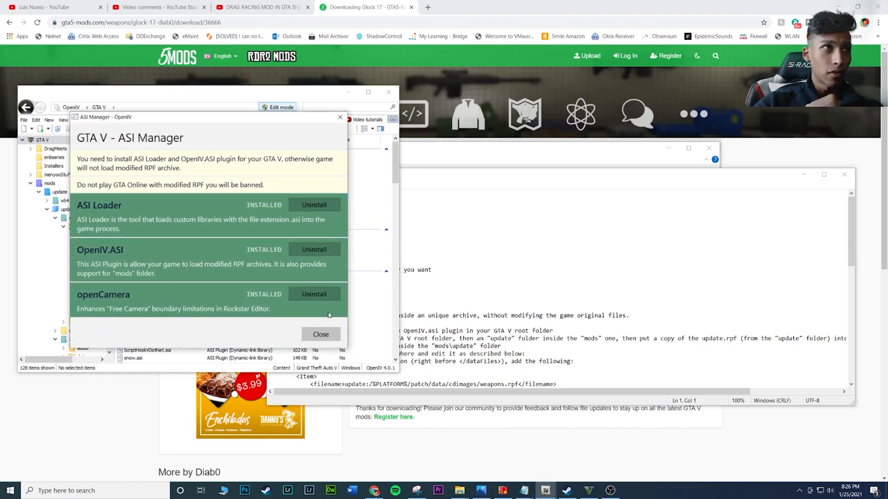
click(321, 334)
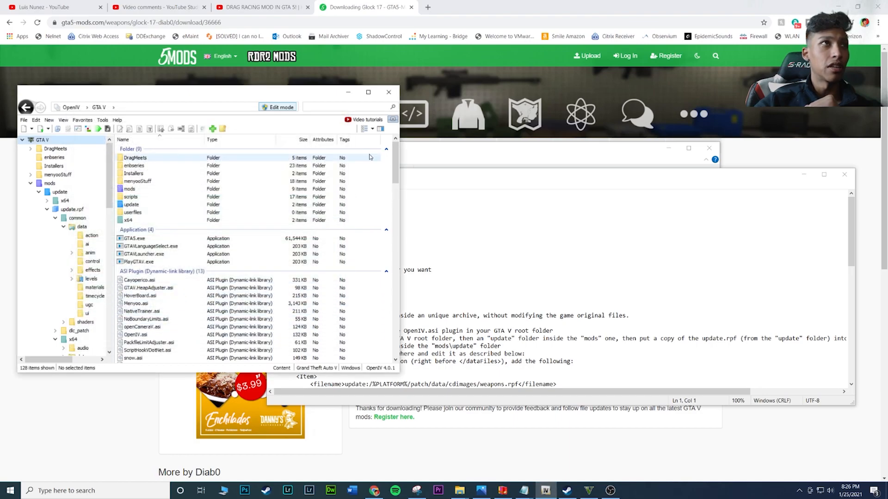
click(479, 214)
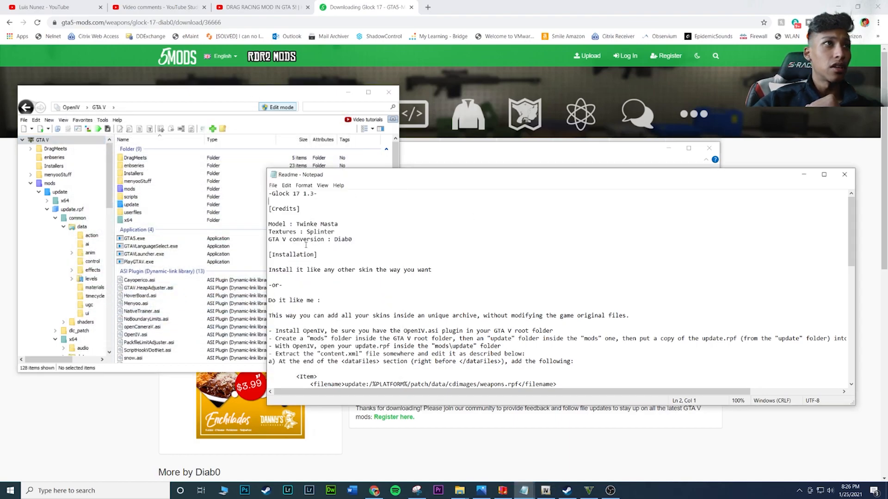
Resize the Readme window, place it beside OpenIV, and locate the mods and update folders in the GTA V root
drag(854, 405, 801, 462)
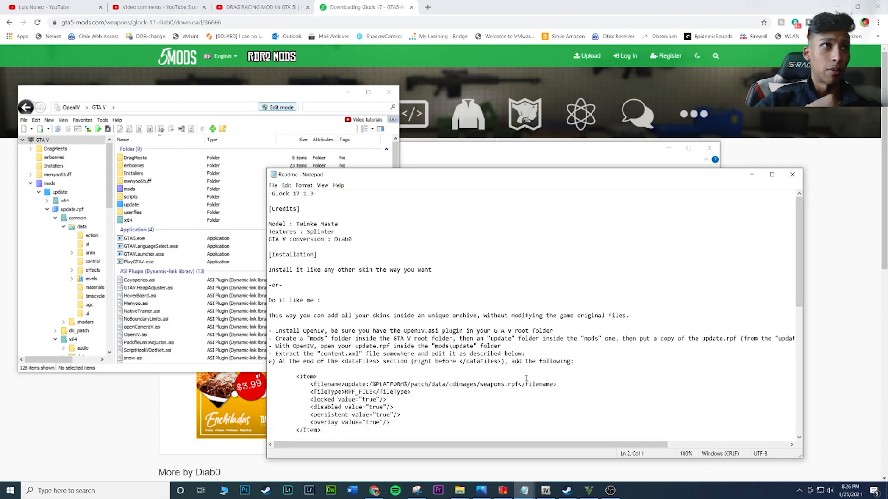
drag(414, 174, 497, 118)
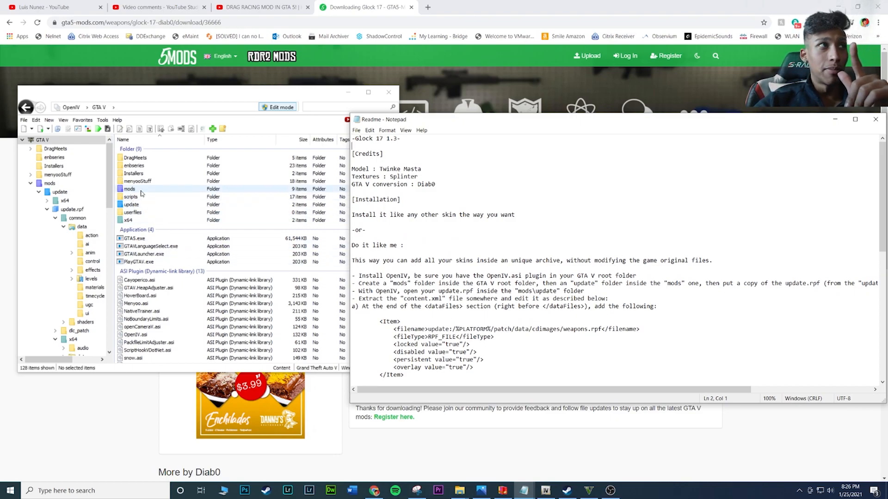
click(215, 189)
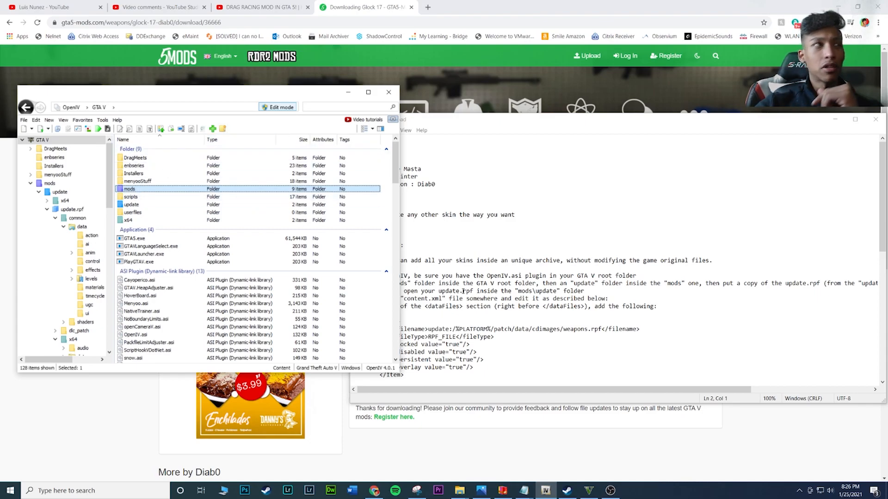
click(131, 205)
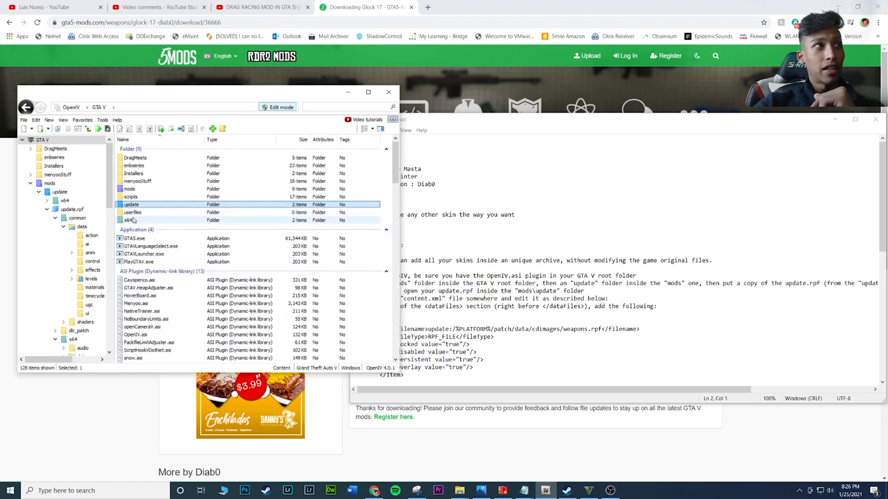
click(130, 189)
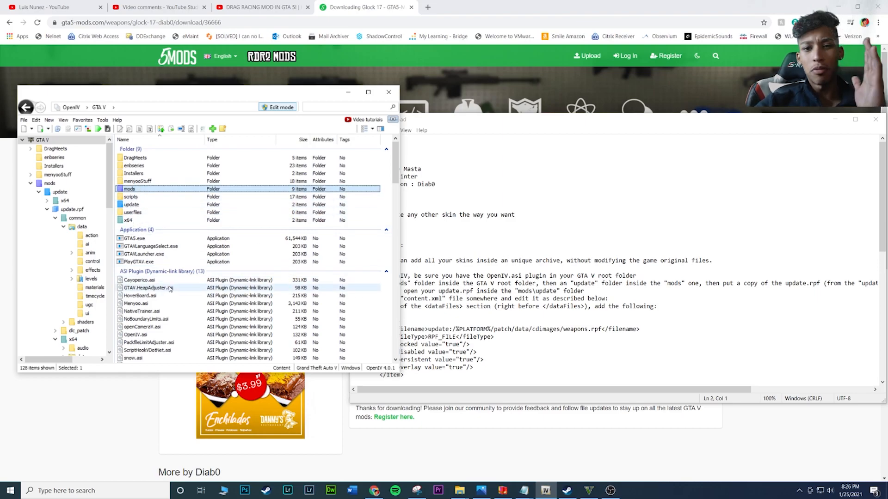
click(581, 346)
Open update.rpf inside mods\update as the Readme instructs, look into its common folder and return to the archive's top level
double_click(172, 189)
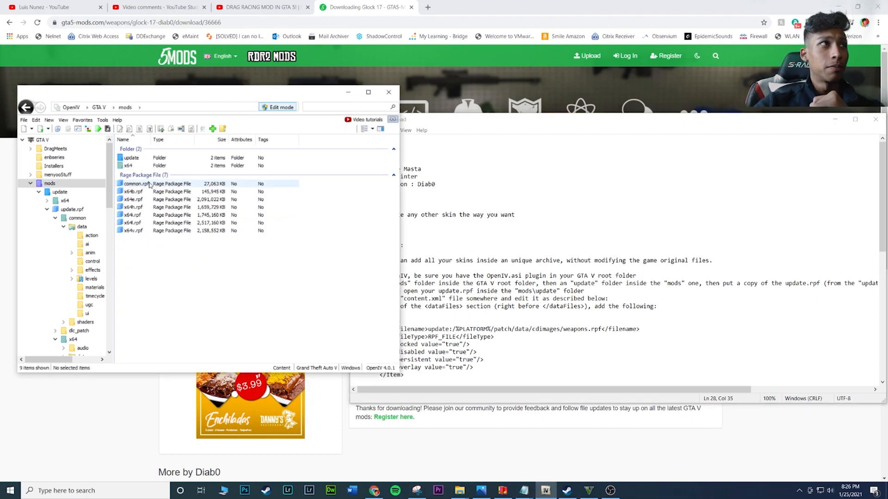
double_click(131, 157)
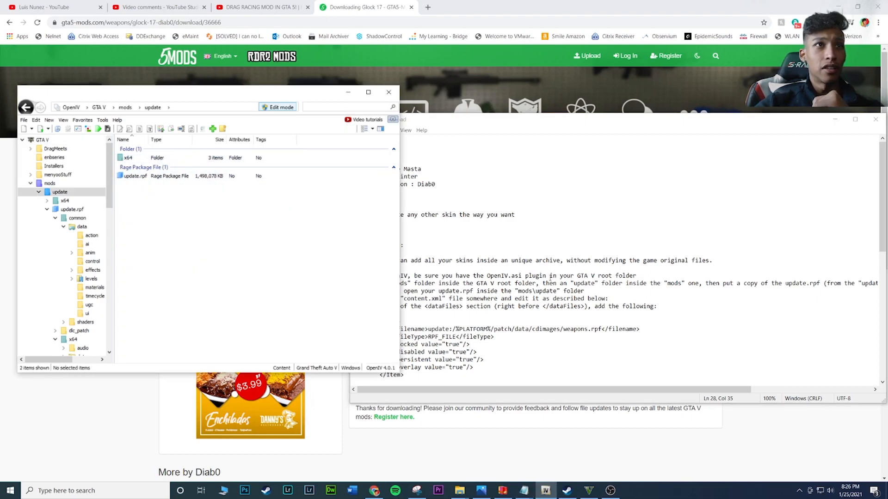
click(589, 299)
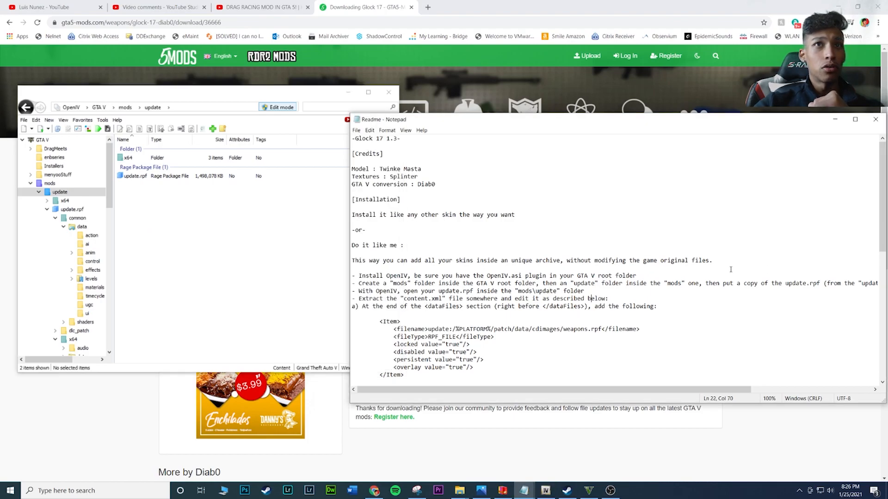
drag(687, 391, 858, 376)
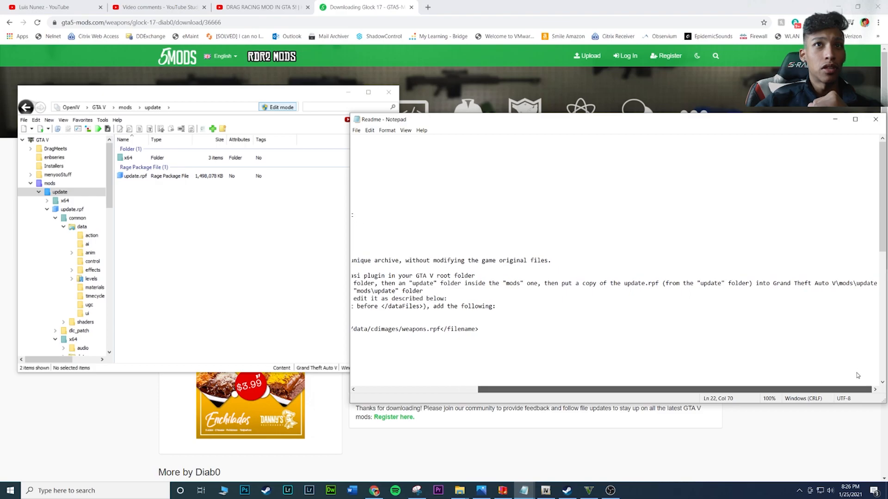
double_click(146, 177)
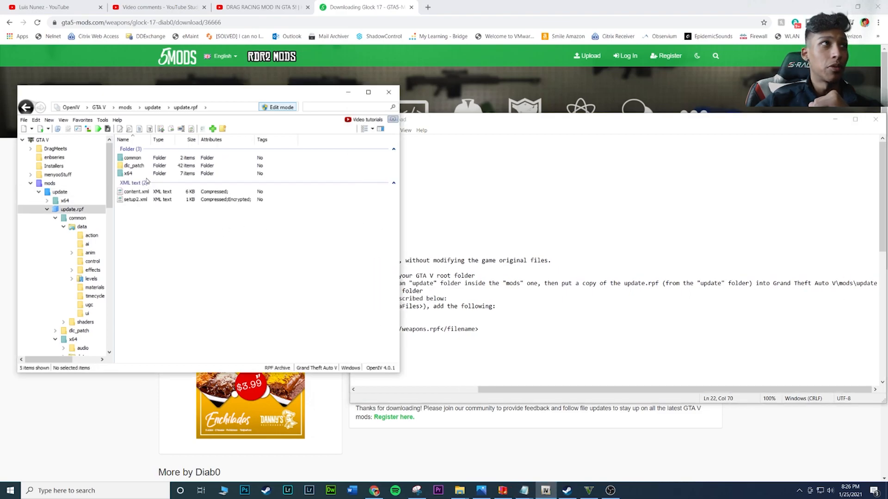
double_click(144, 158)
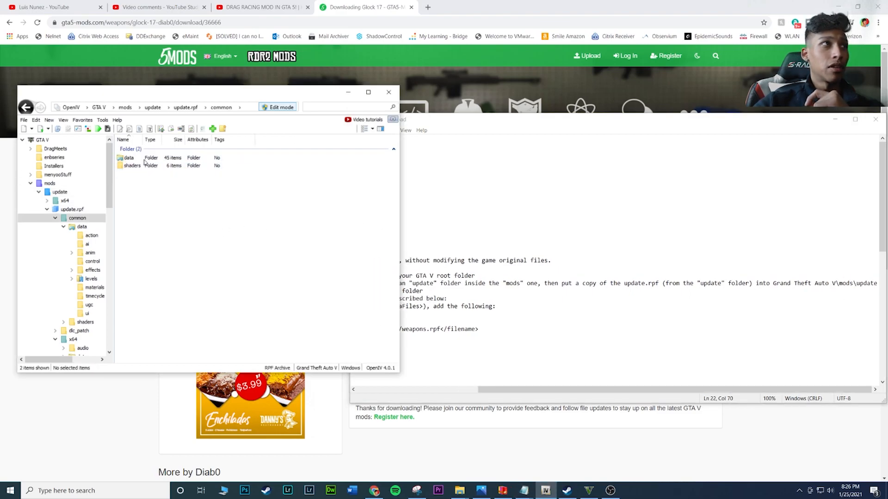
click(26, 107)
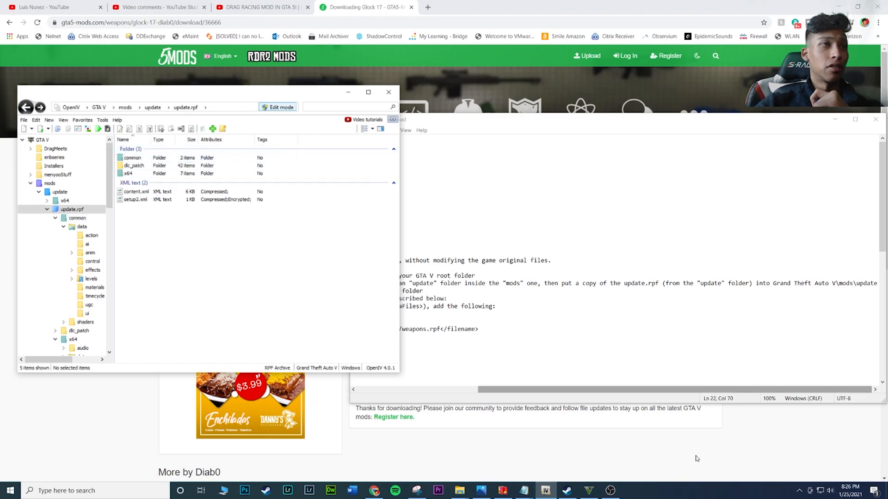
Shift the Readme back to the start of its lines and open content.xml from update.rpf for editing
drag(753, 119, 717, 122)
drag(765, 390, 630, 392)
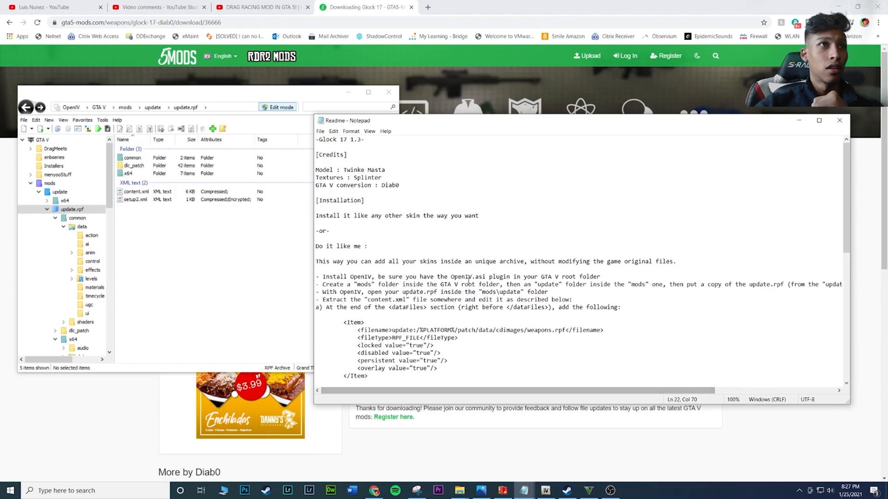
click(185, 222)
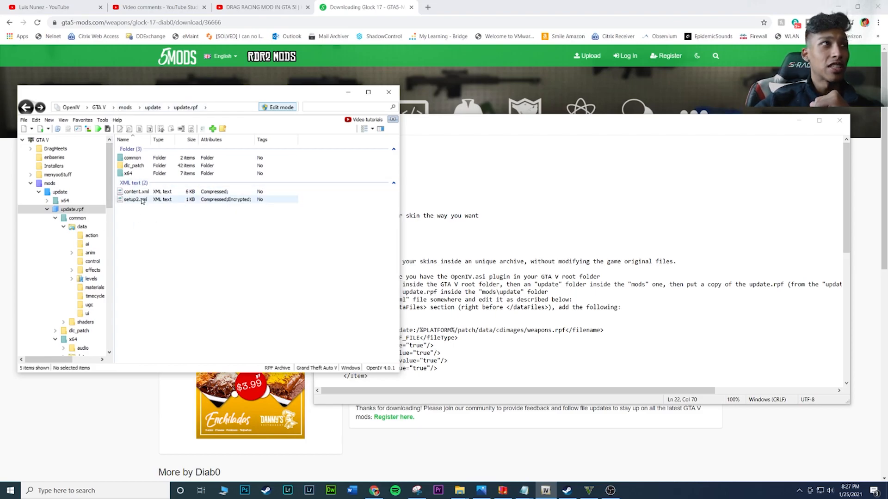
click(156, 193)
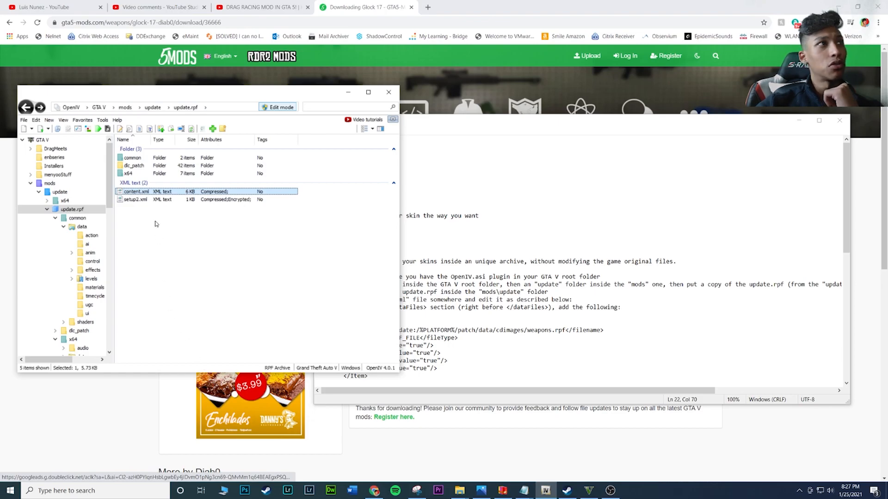
right_click(149, 194)
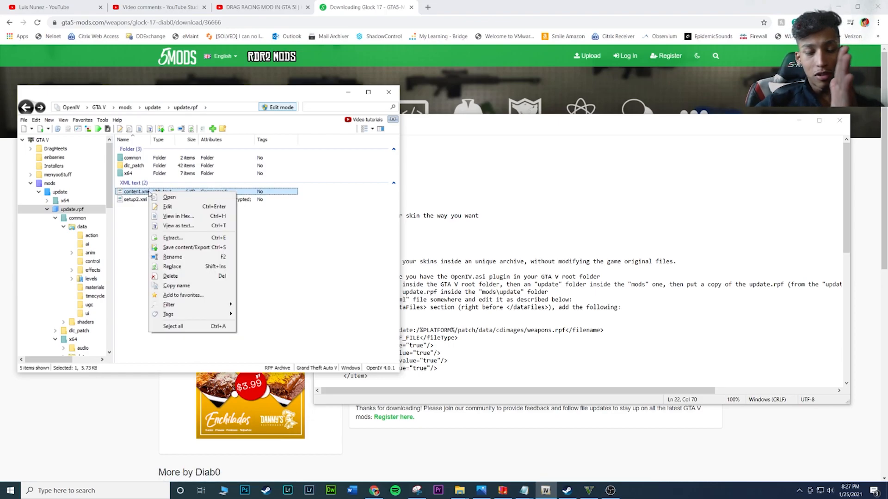
click(167, 207)
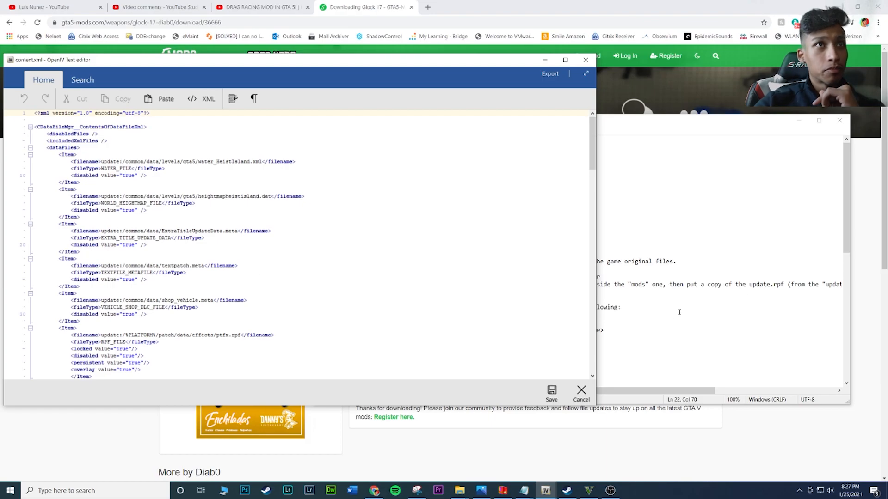
Read the Readme's instruction for the end of the dataFiles section and copy its weapons.rpf <Item> block
click(676, 297)
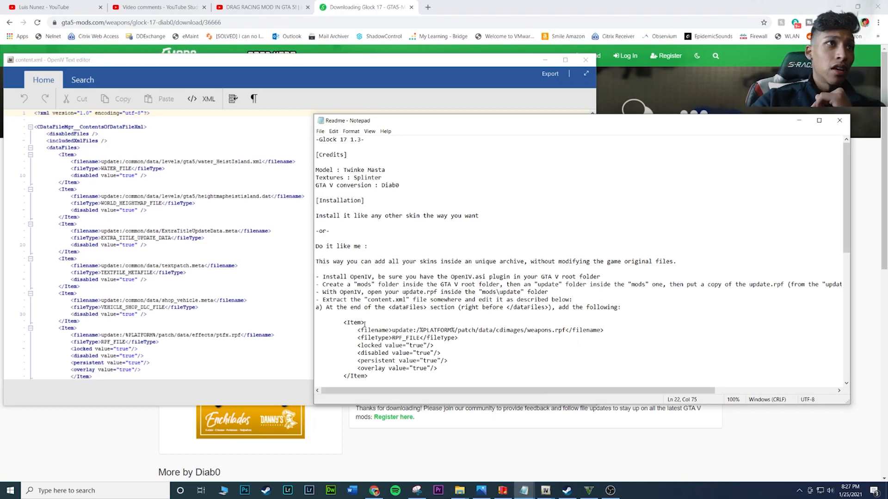
drag(321, 300, 574, 307)
click(545, 312)
click(427, 306)
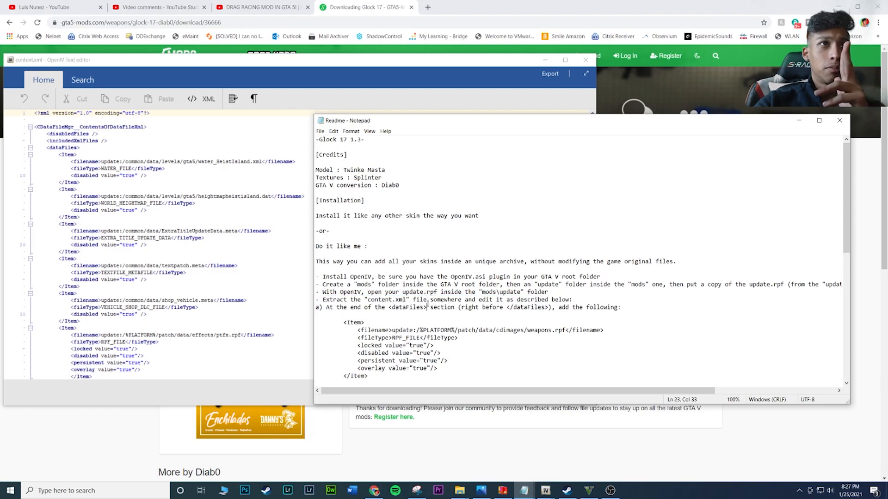
scroll(426, 315, down, 1)
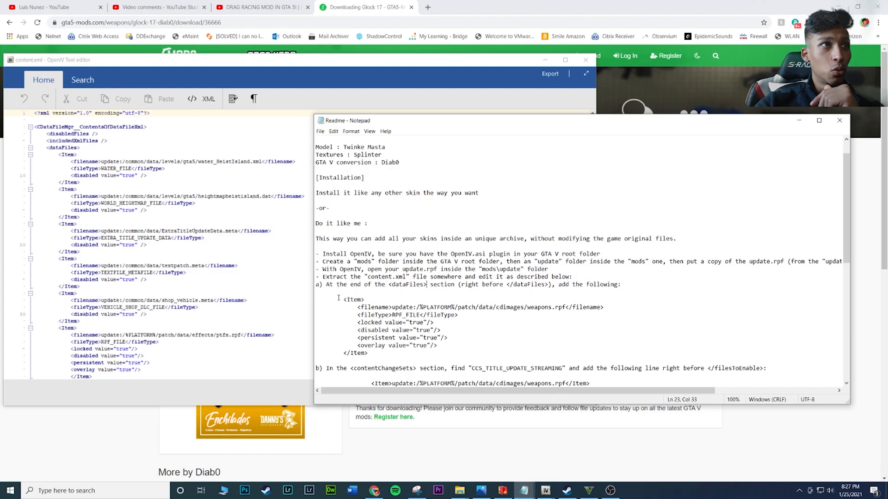
drag(338, 299, 468, 350)
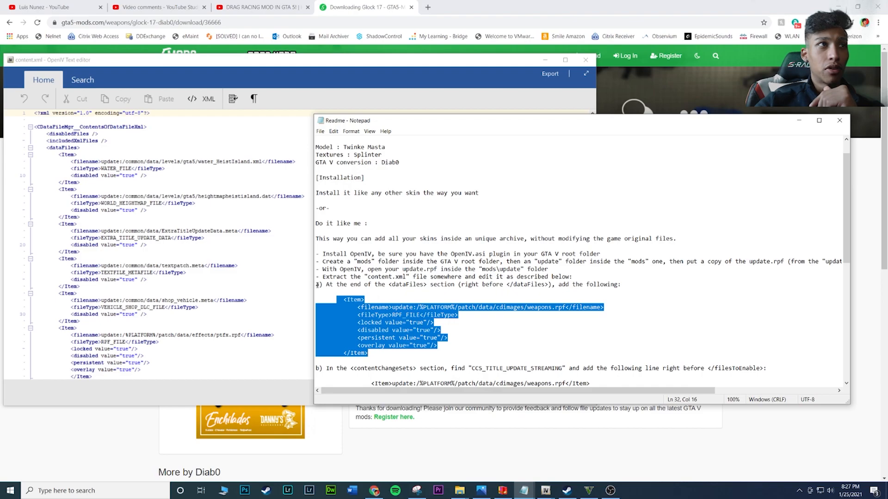
right_click(401, 317)
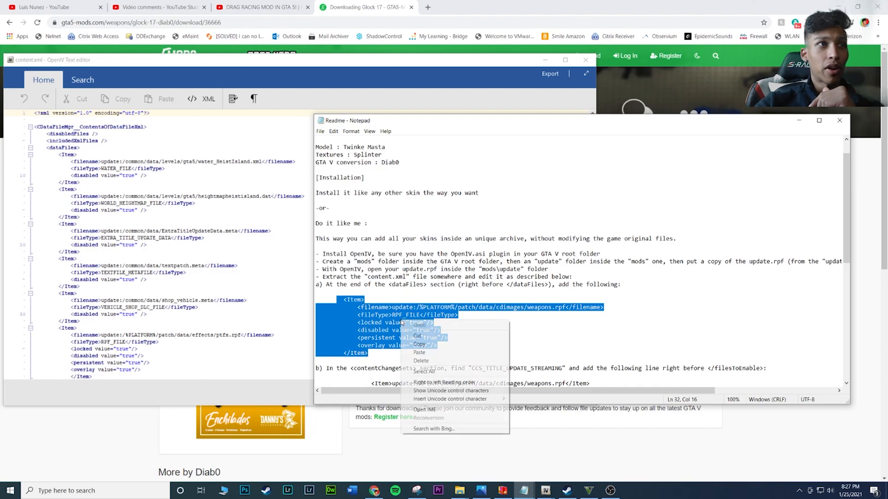
click(416, 343)
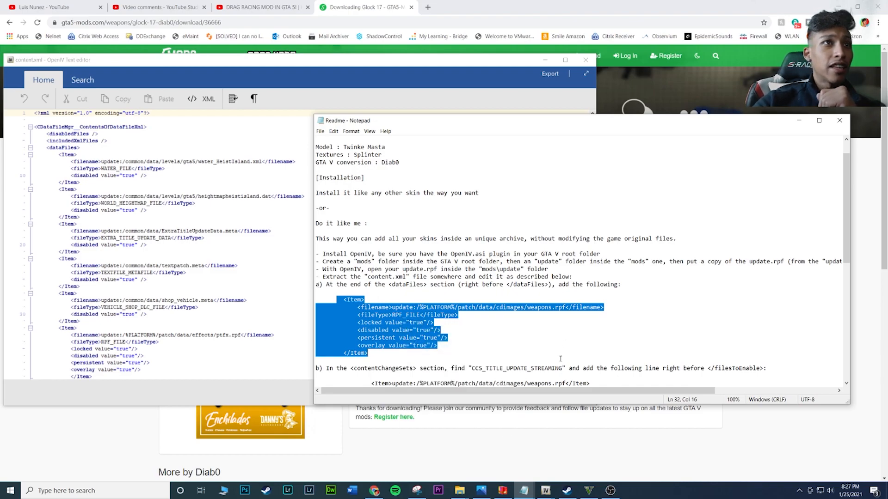
click(484, 329)
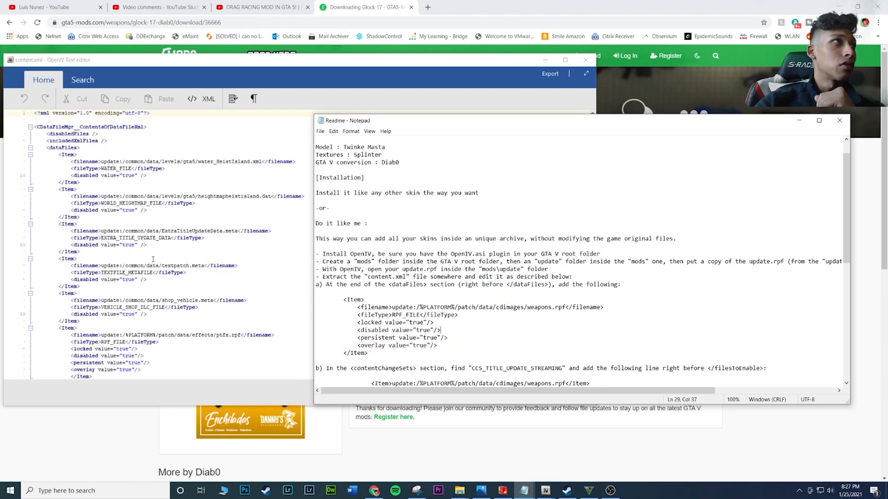
Insert a slash into the opening dataFiles tag of content.xml so that it reads </dataFiles>
drag(45, 148, 84, 149)
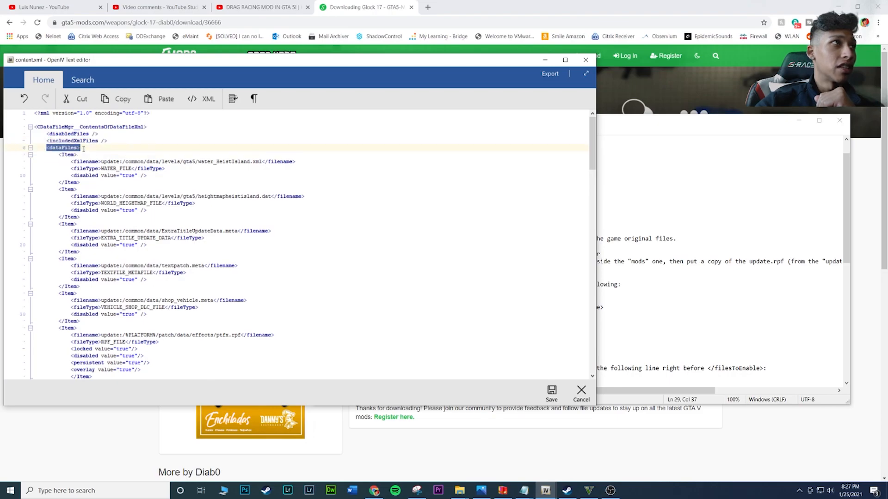
click(49, 148)
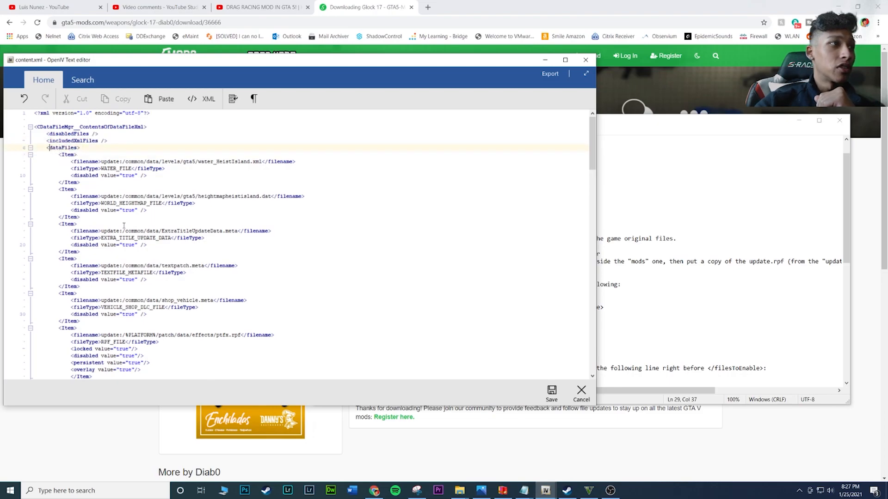
text(/)
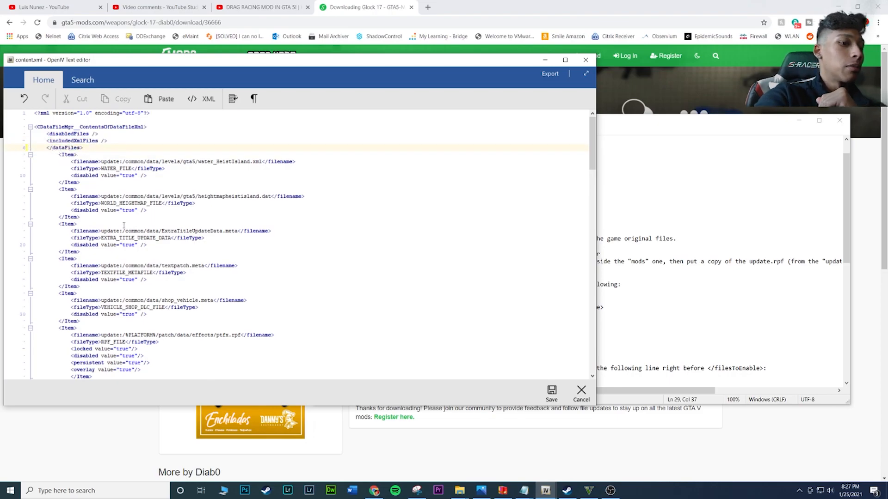
Find the closing </dataFiles> tag above contentChangeSets in content.xml and compare the item before it with the Readme's block
scroll(129, 287, down, 2)
scroll(128, 287, down, 10)
scroll(117, 309, down, 11)
scroll(116, 323, down, 1)
drag(37, 328, 85, 332)
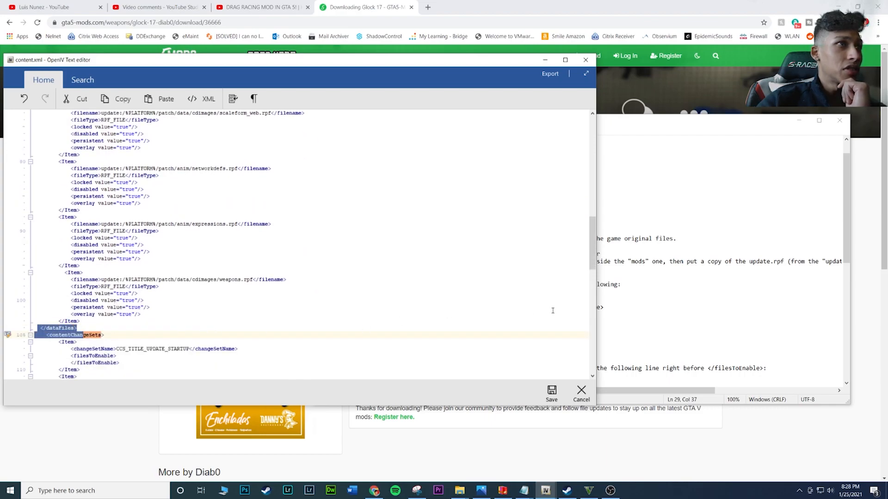
click(650, 315)
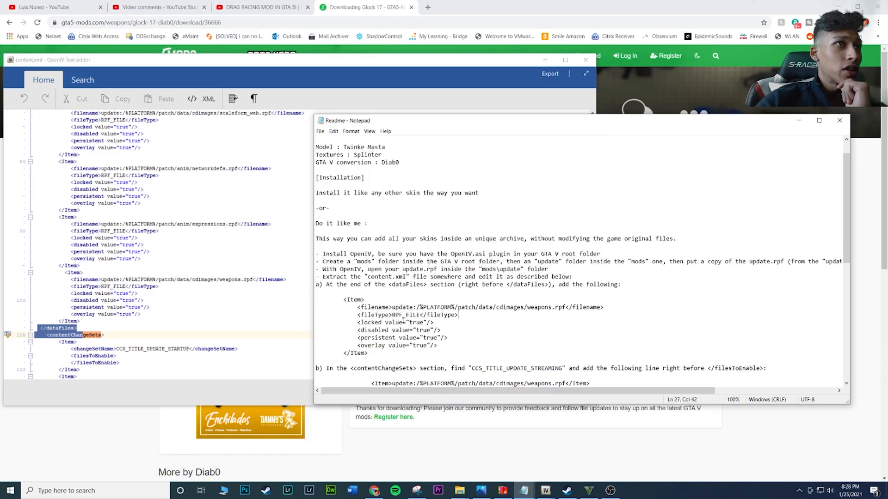
drag(338, 298, 368, 353)
click(67, 272)
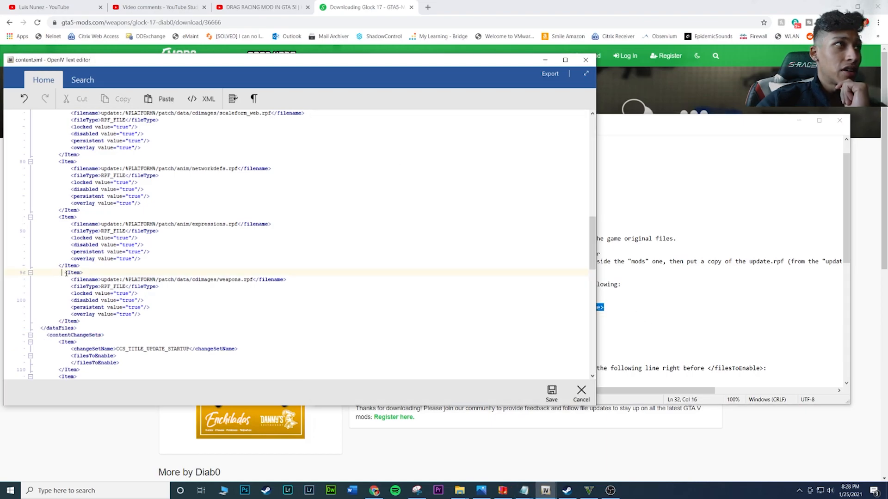
Delete the weapons.rpf item just before the closing </dataFiles> tag and paste the Readme's <Item> block in its place
drag(67, 273, 123, 320)
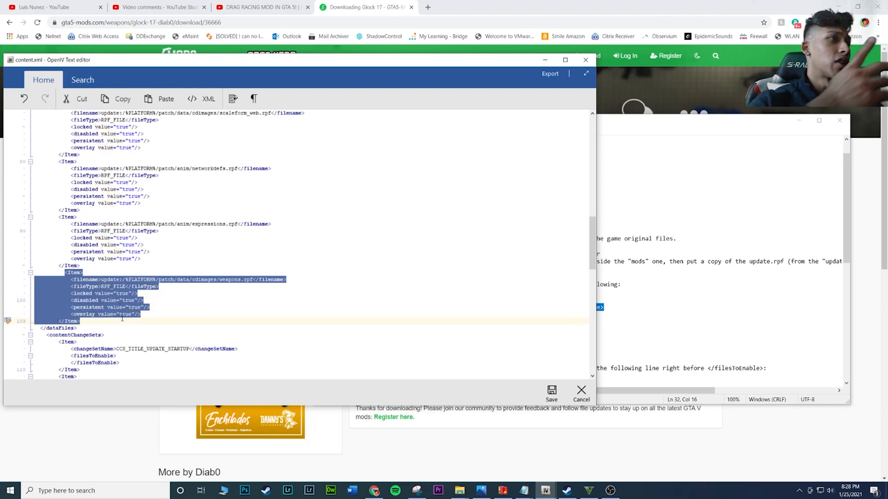
key(Delete)
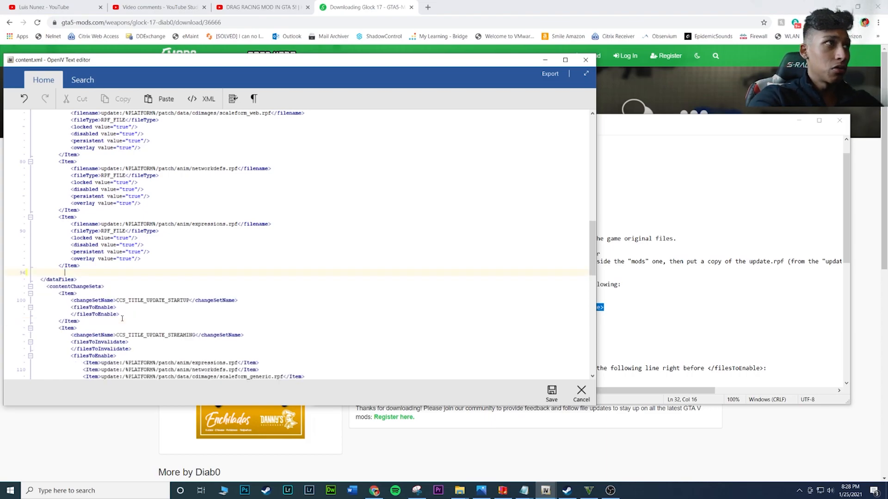
drag(58, 267, 81, 286)
click(59, 273)
click(77, 272)
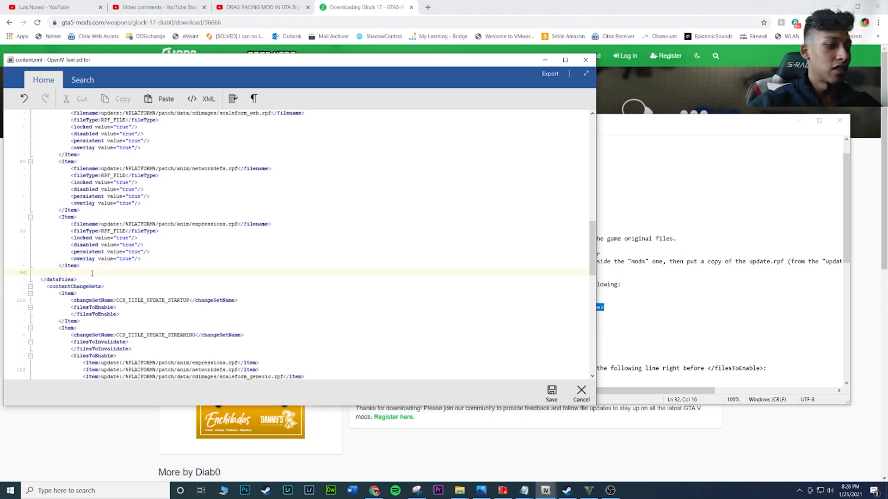
key(ctrl+v)
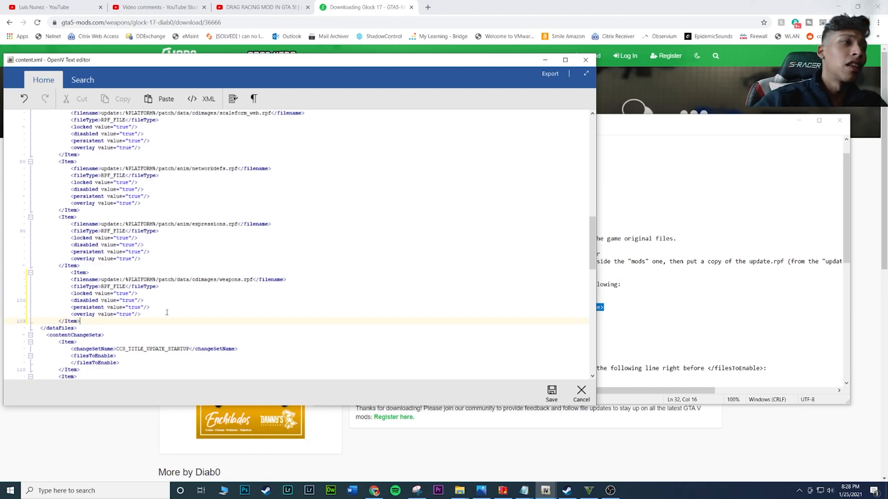
Check the pasted weapons.rpf item in content.xml against the block in the Readme
click(145, 293)
click(622, 277)
drag(346, 300, 386, 352)
click(219, 315)
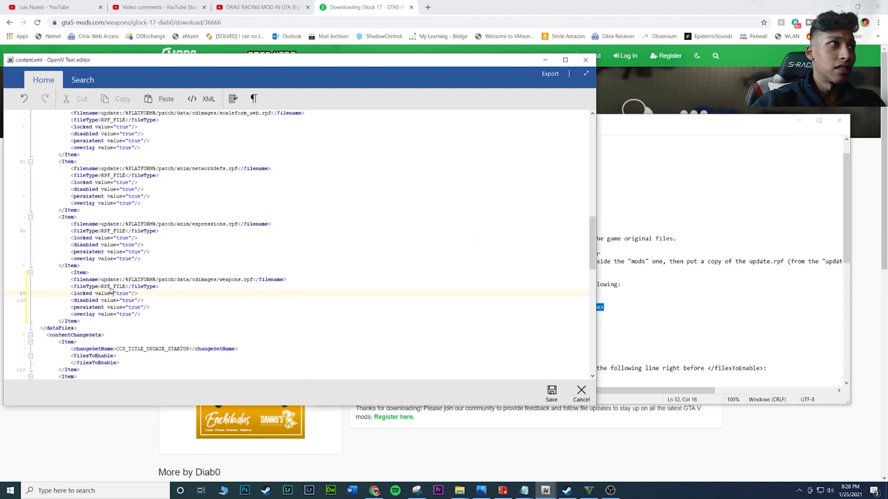
Read part b of the Readme on which line to add to the contentChangeSets section and where
drag(59, 265, 100, 320)
click(119, 295)
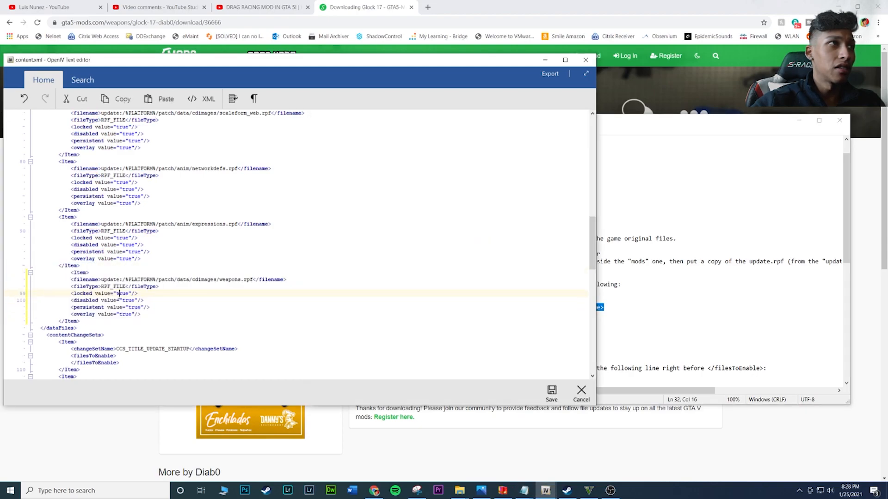
drag(621, 268, 615, 277)
scroll(541, 337, down, 1)
scroll(541, 337, down, 2)
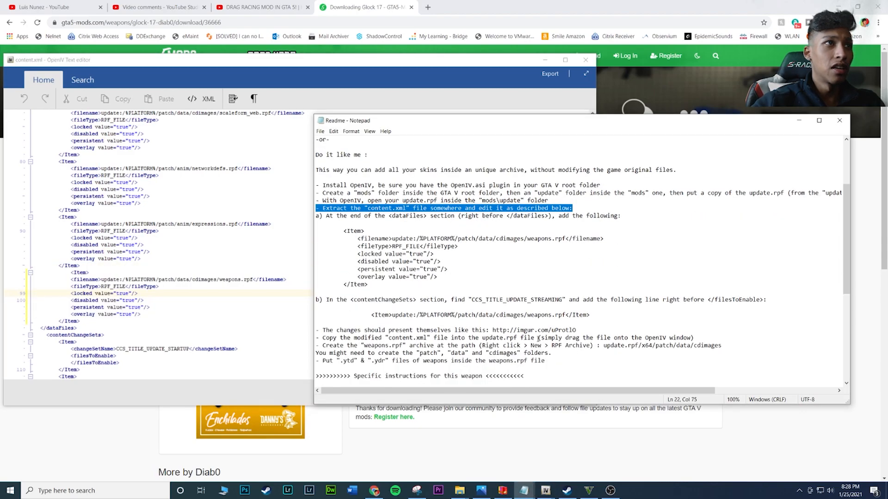
scroll(539, 338, down, 1)
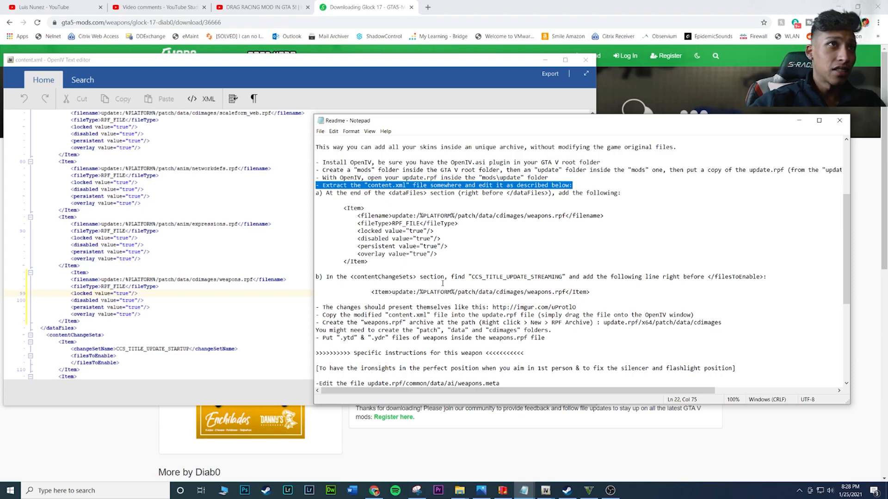
click(500, 276)
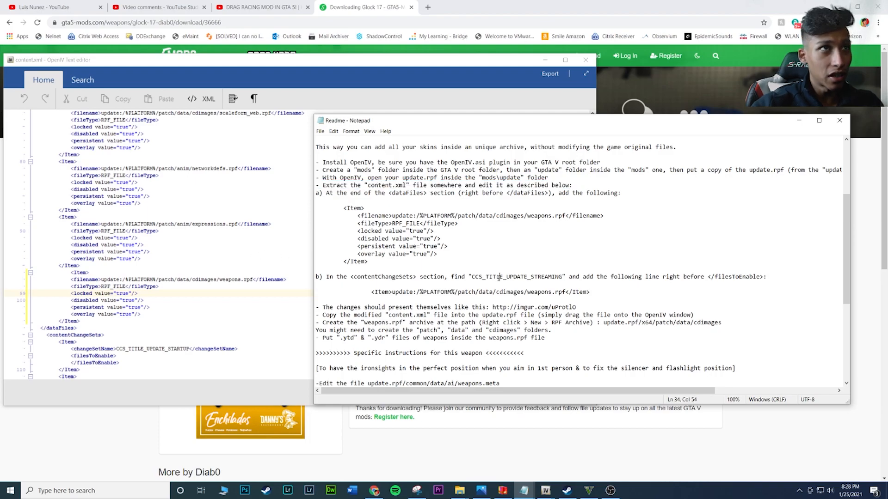
Search content.xml for "ccs_"
click(160, 72)
mouse_move(160, 60)
mouse_down()
mouse_move(183, 58)
mouse_move(162, 71)
mouse_up()
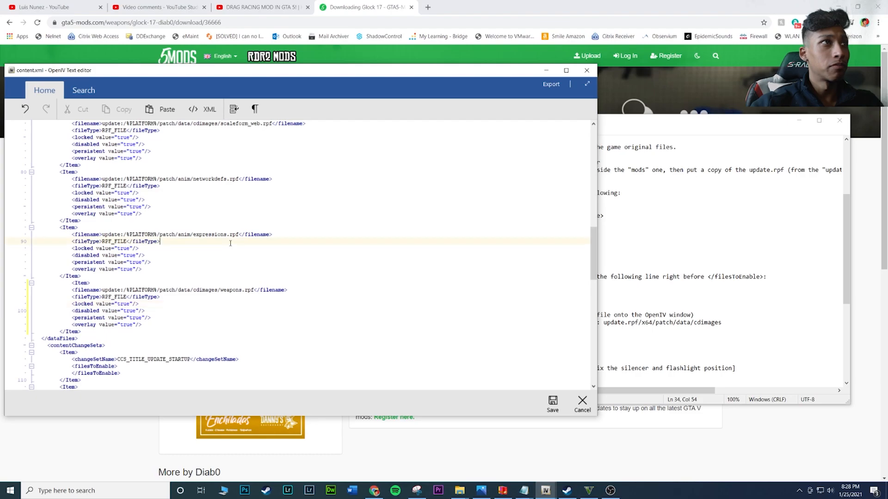
key(ctrl+f)
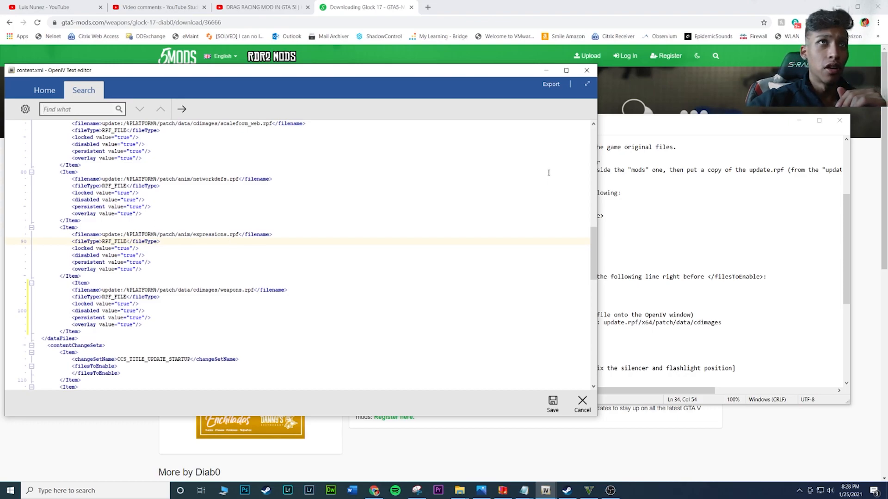
click(646, 113)
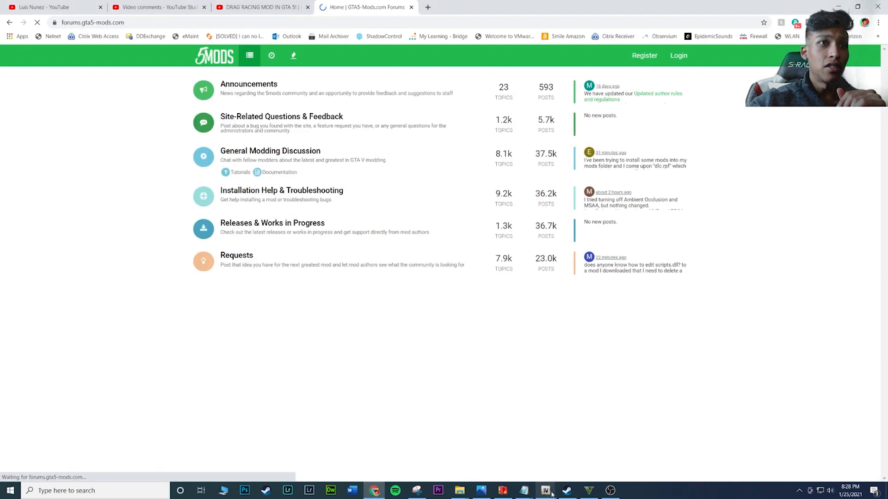
click(599, 417)
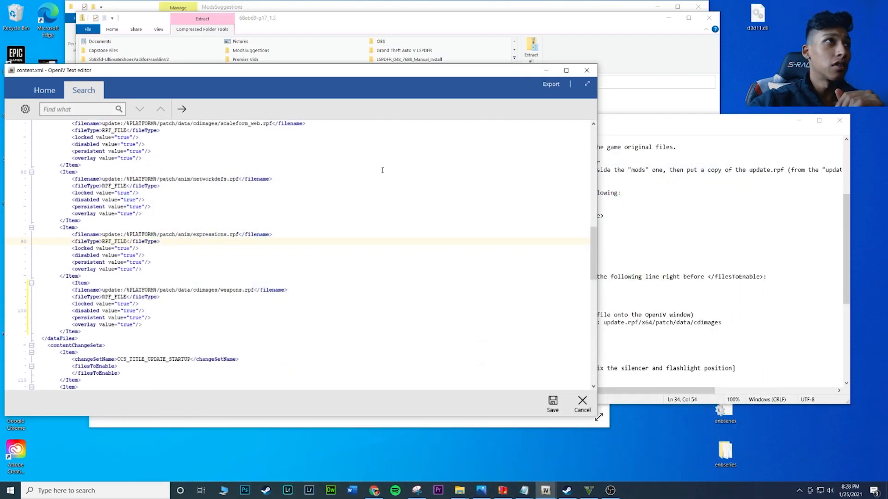
click(713, 203)
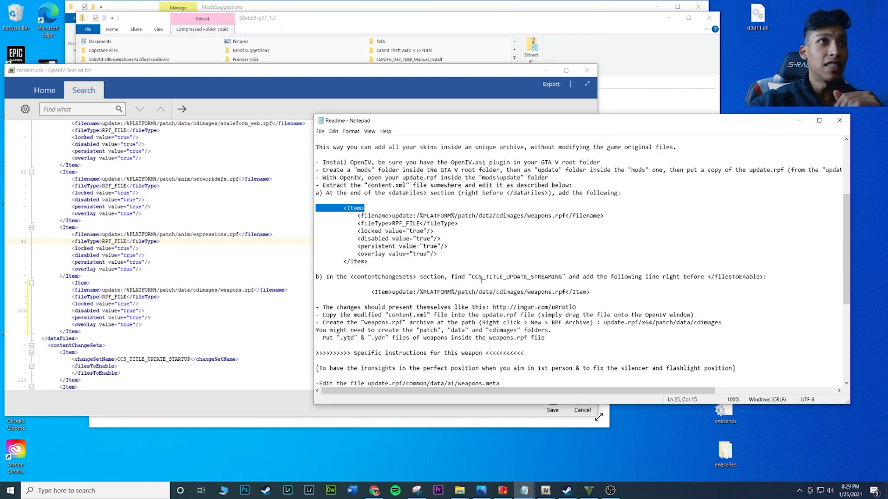
click(81, 109)
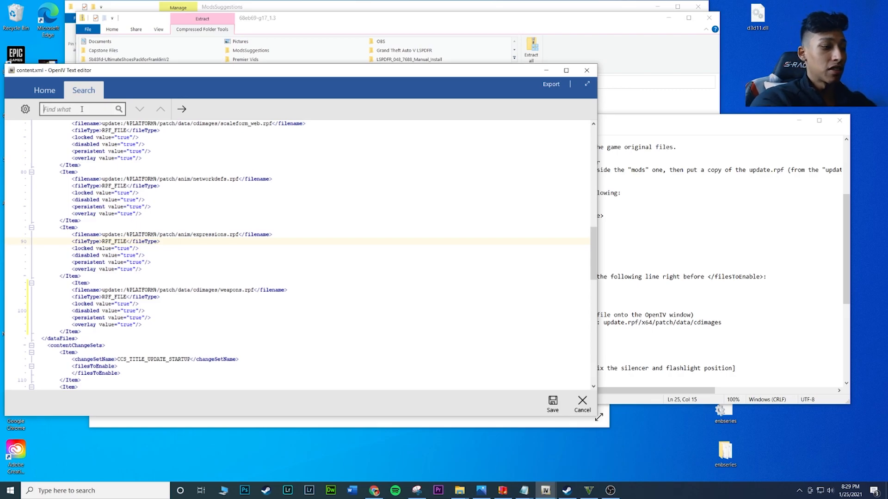
text(ccs_)
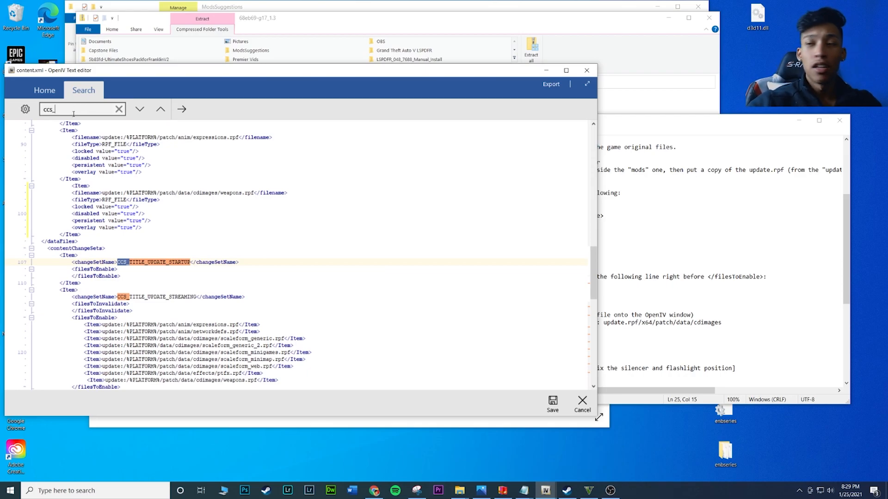
Locate the CCS_TITLE_UPDATE_STREAMING entry in the contentChangeSets section, distinguishing it from CCS_TITLE_UPDATE_STARTUP
click(664, 295)
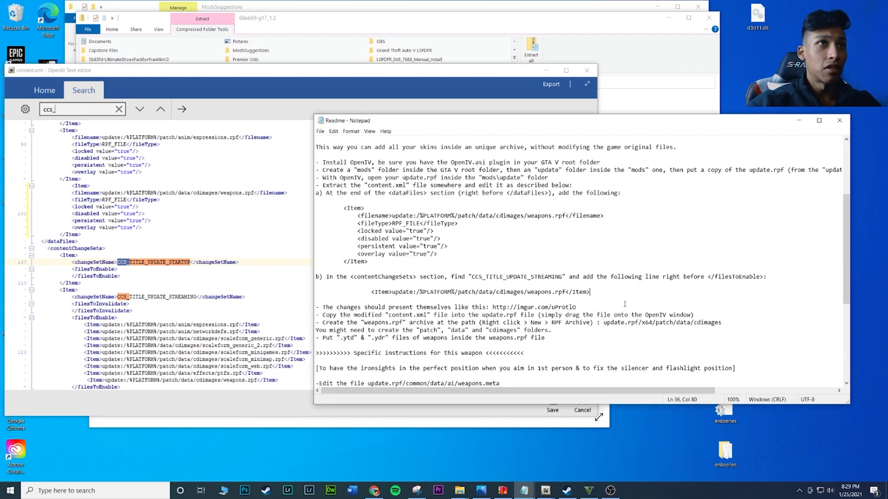
click(102, 282)
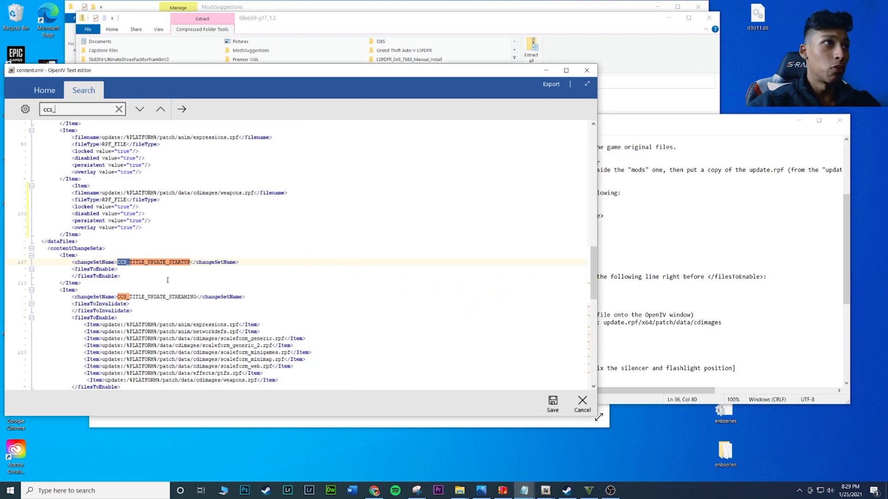
double_click(121, 297)
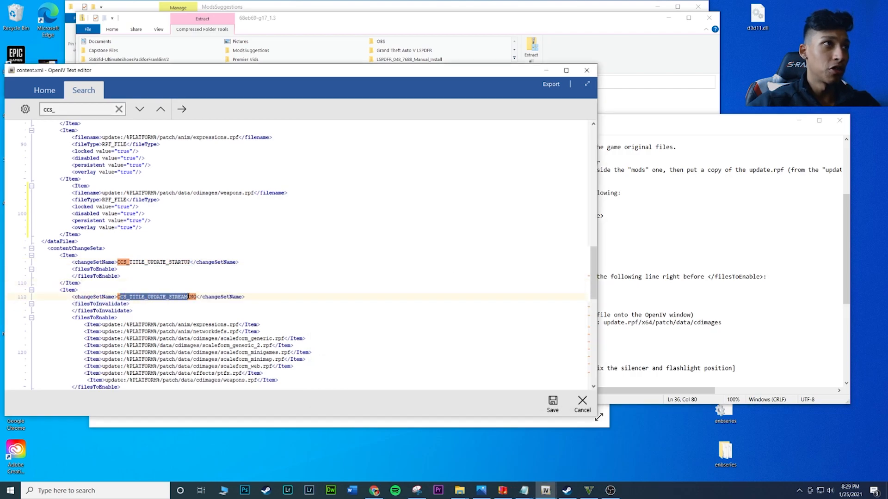
click(171, 262)
drag(170, 262, 189, 262)
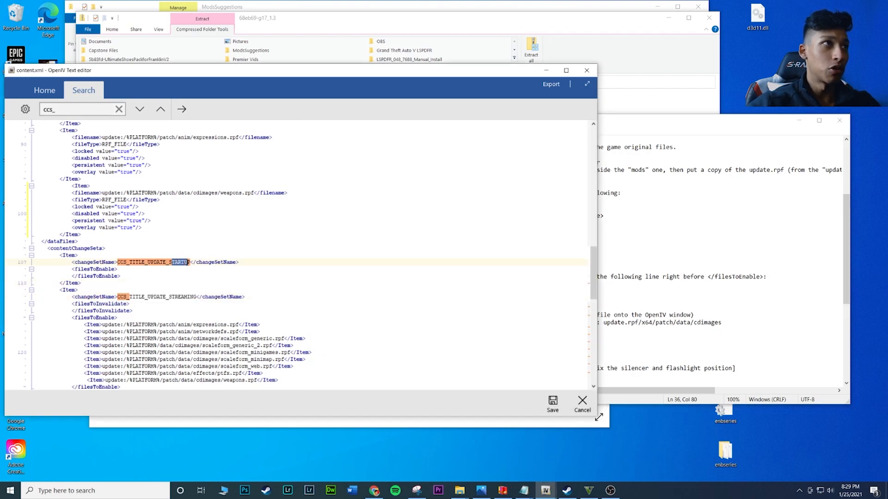
click(154, 302)
double_click(154, 298)
click(166, 297)
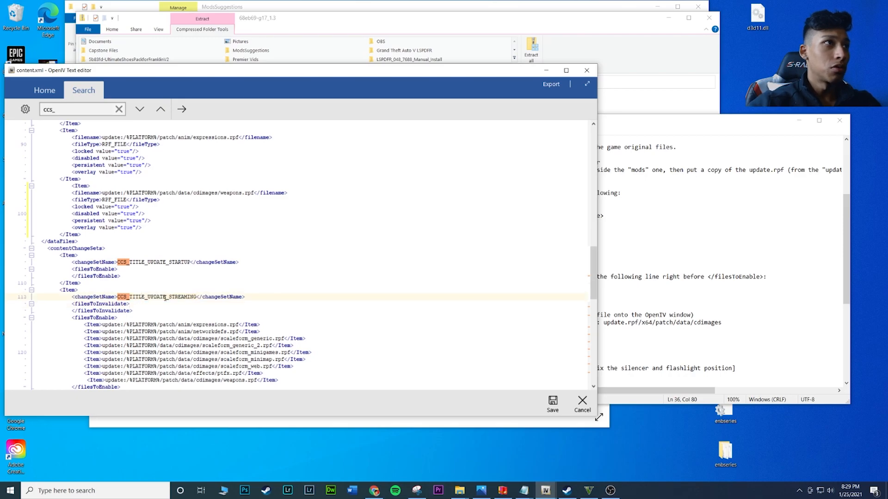
Copy the line <Item>update:/%PLATFORM%/patch/data/cdimages/weapons.rpf</Item> from part b of the Readme
key(alt+Tab)
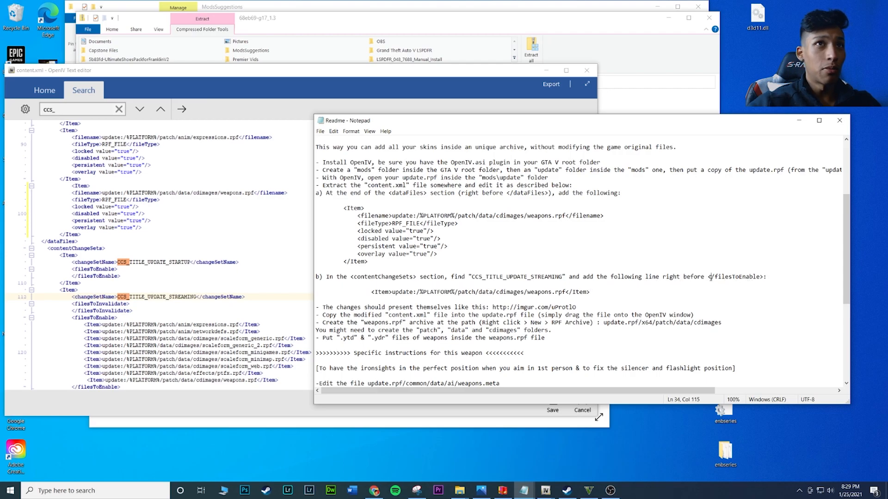
drag(707, 277, 761, 279)
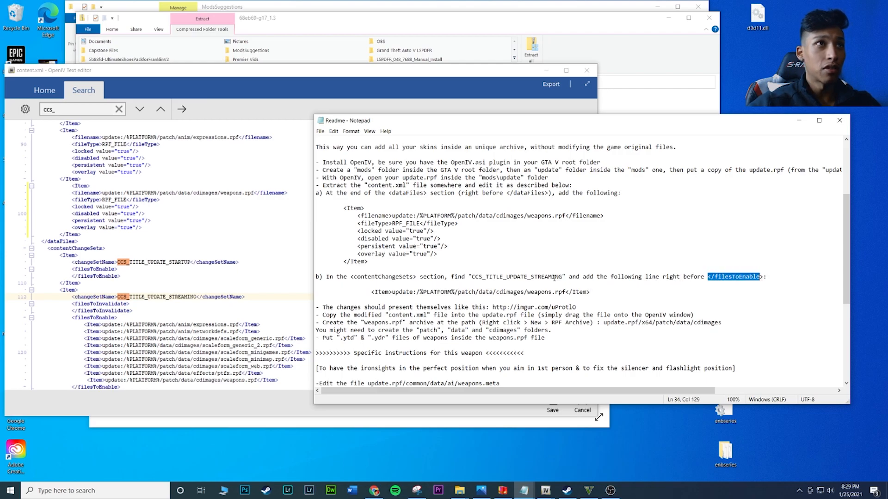
click(559, 277)
drag(357, 292, 590, 292)
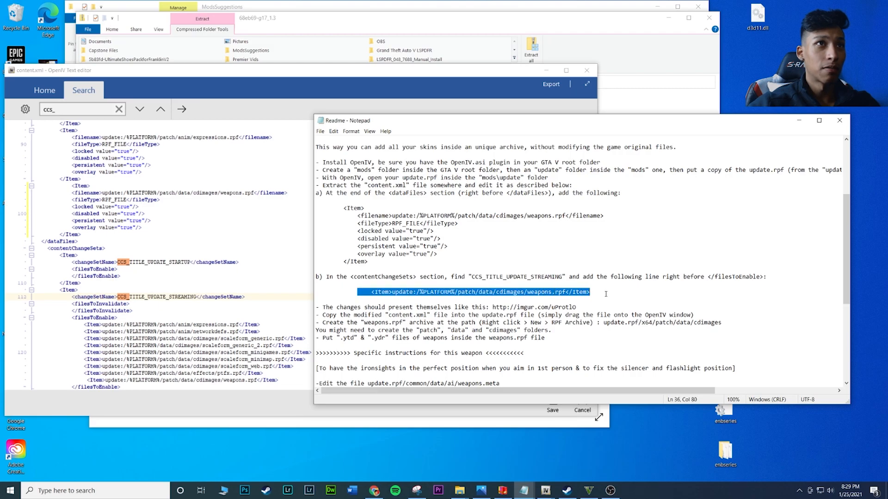
click(556, 288)
drag(371, 292, 592, 292)
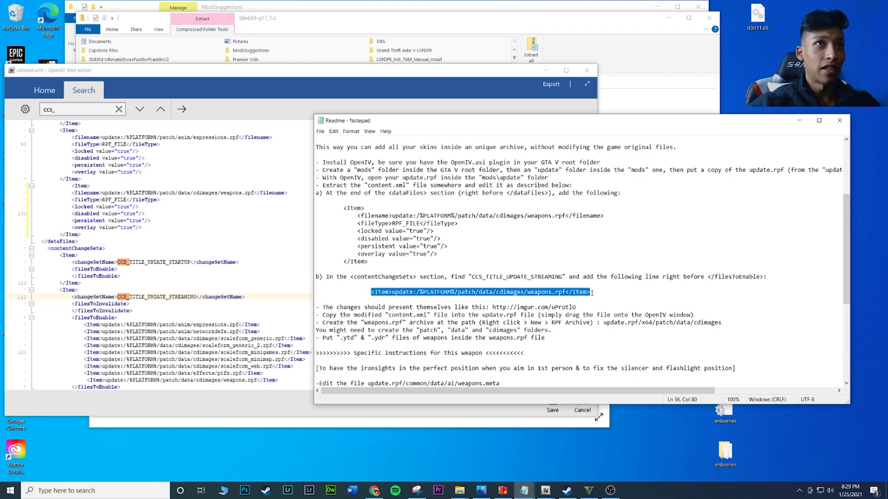
right_click(461, 290)
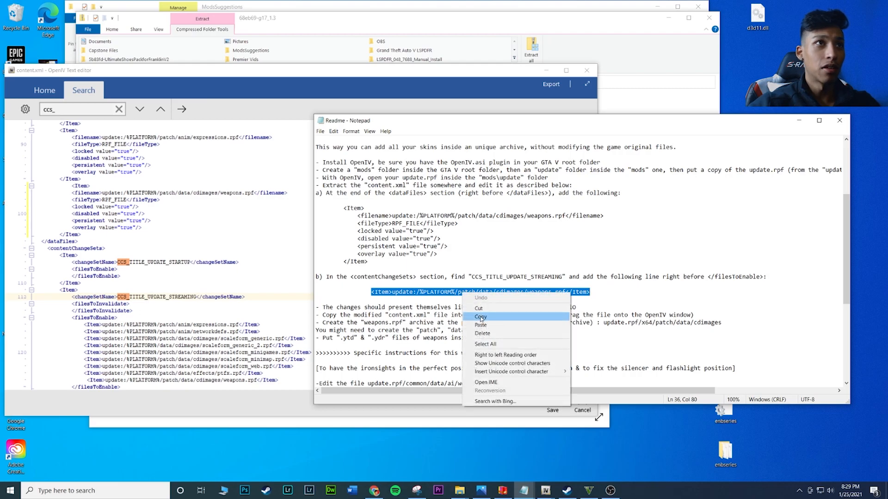
click(481, 317)
click(728, 277)
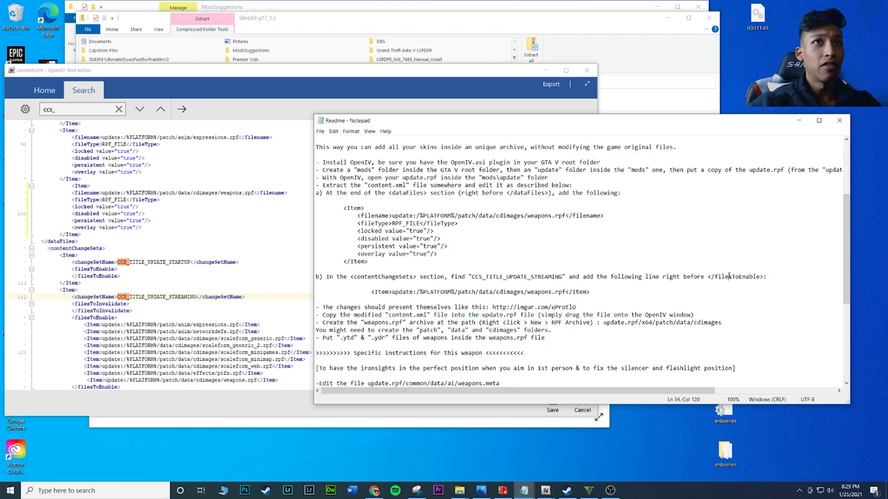
Find the closing </filesToEnable> tag of the CCS_TITLE_UPDATE_STREAMING entry in content.xml
click(157, 304)
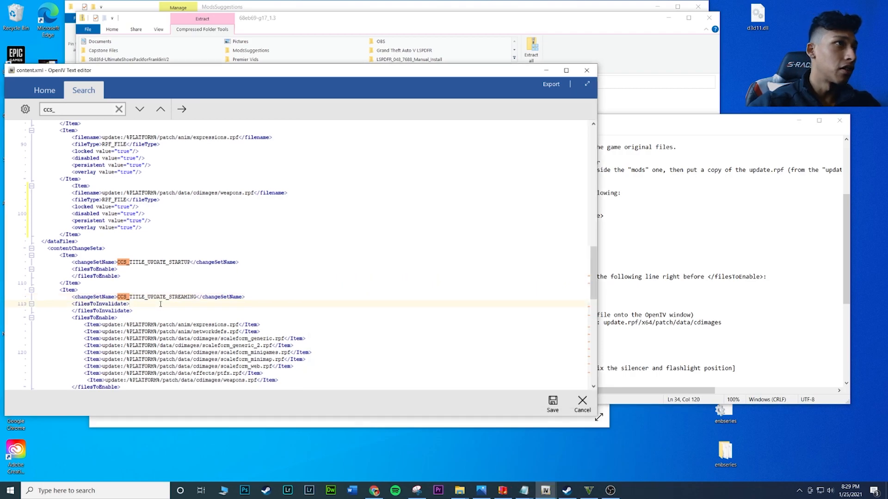
click(75, 318)
drag(75, 317, 123, 318)
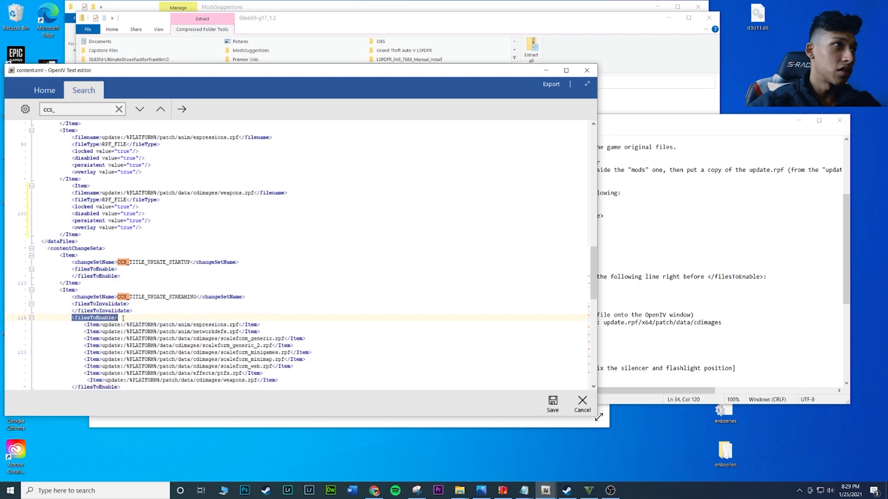
scroll(123, 319, down, 2)
drag(71, 346, 113, 345)
click(76, 345)
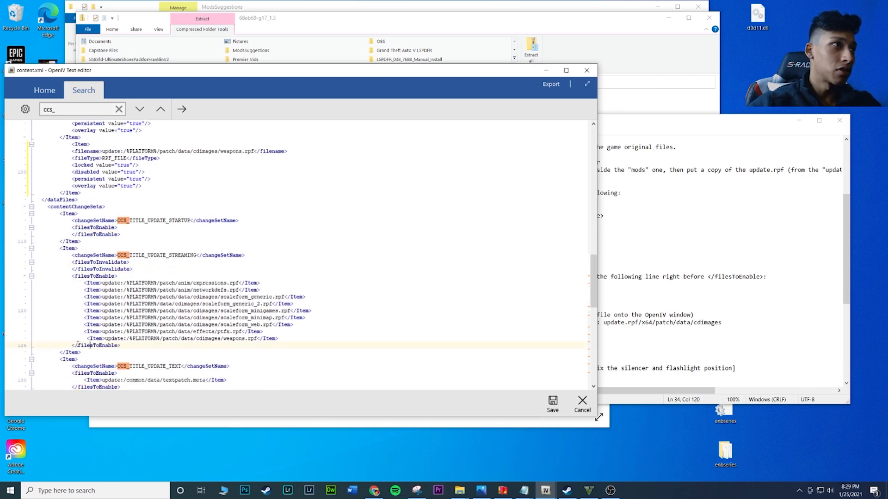
drag(74, 345, 78, 345)
Delete the weapons.rpf item from the line just before </filesToEnable> in the CCS_TITLE_UPDATE_STREAMING entry
click(81, 333)
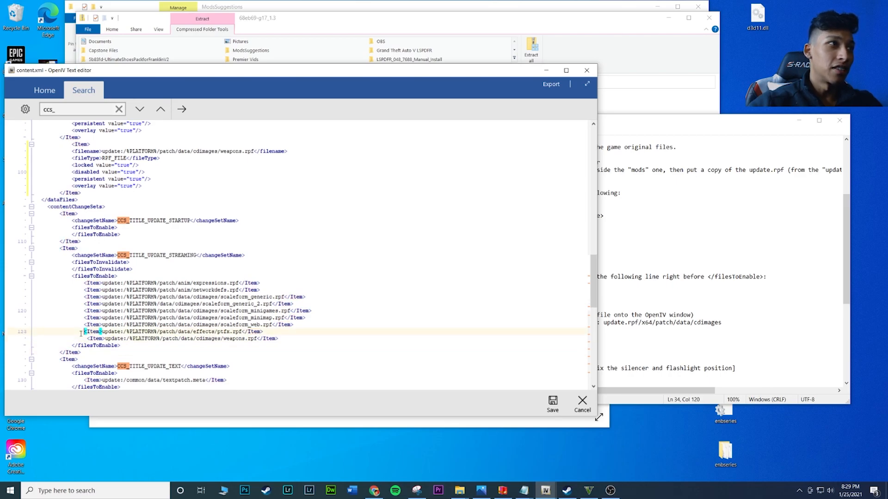
click(86, 338)
click(88, 339)
click(85, 339)
click(102, 339)
drag(86, 339, 279, 339)
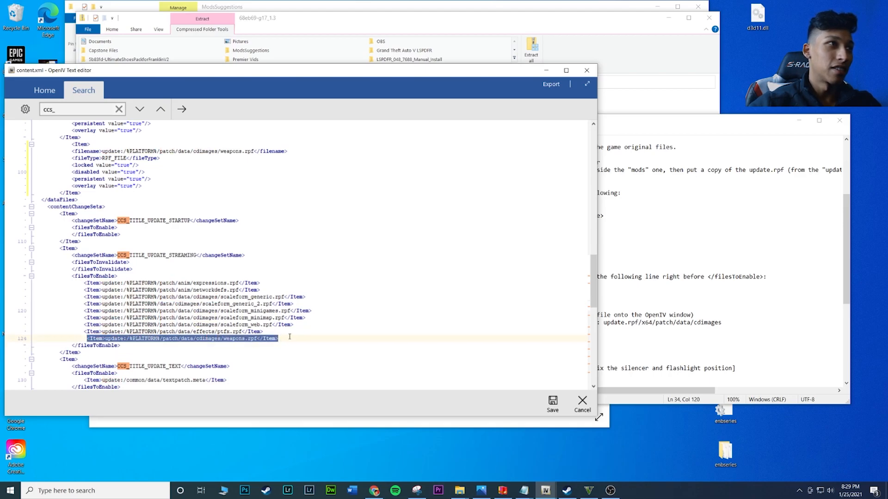
key(BackSpace)
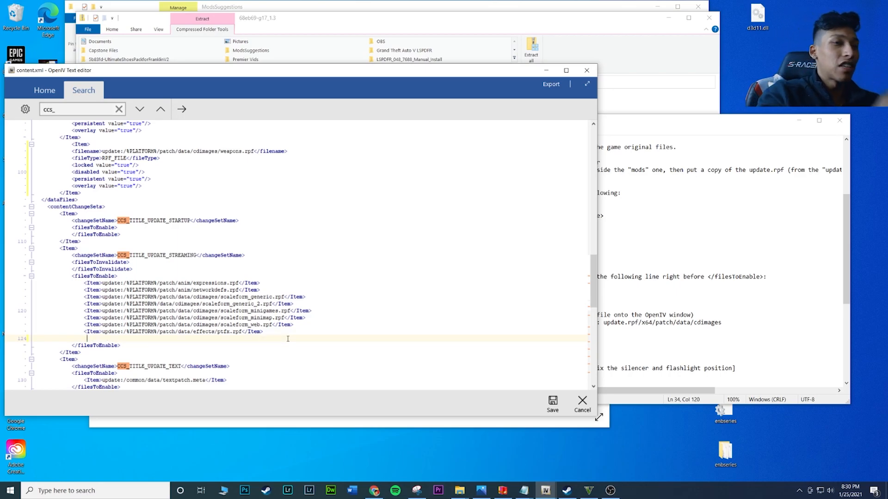
Paste the Readme's weapons.rpf <Item> line on the empty line right before </filesToEnable> under CCS_TITLE_UPDATE_STREAMING
click(599, 300)
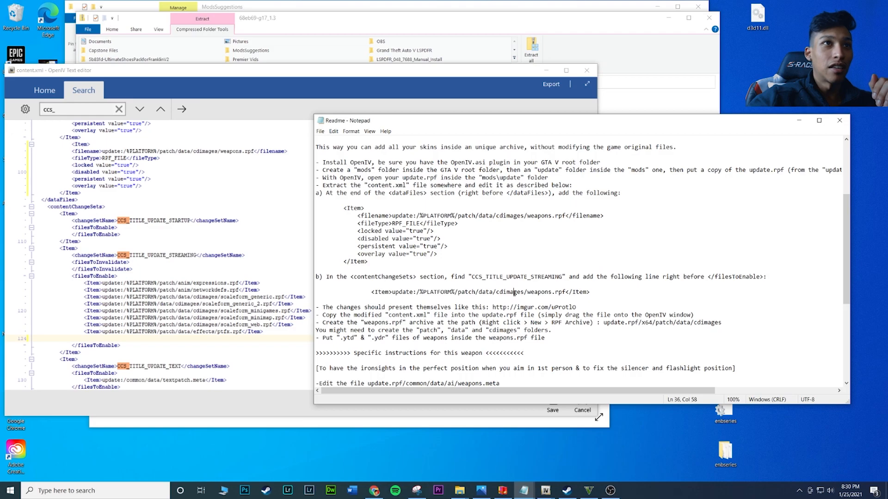
click(81, 347)
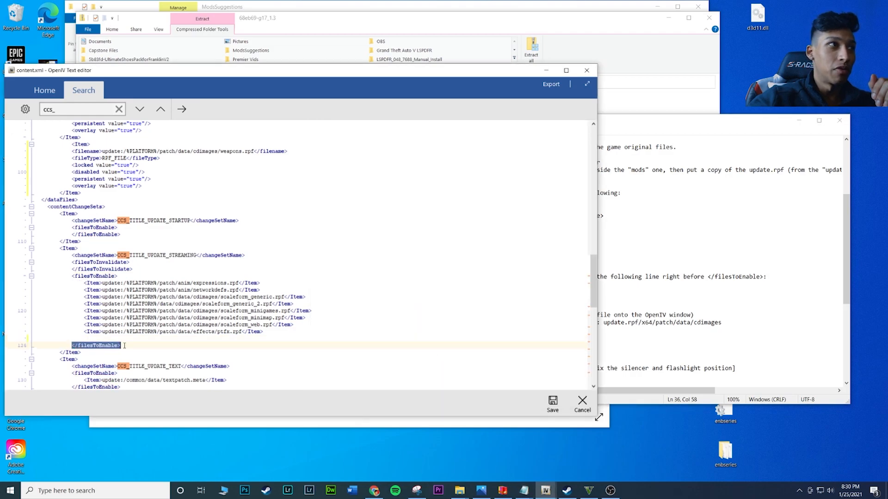
click(99, 336)
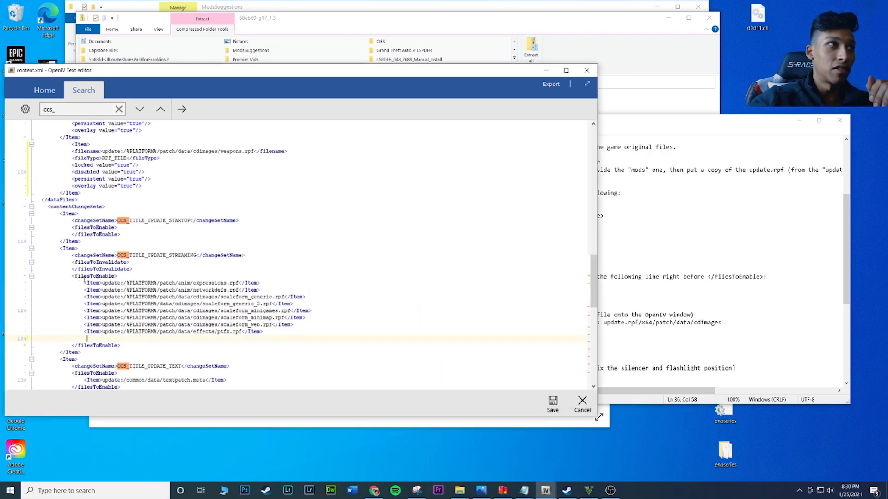
key(ctrl+v)
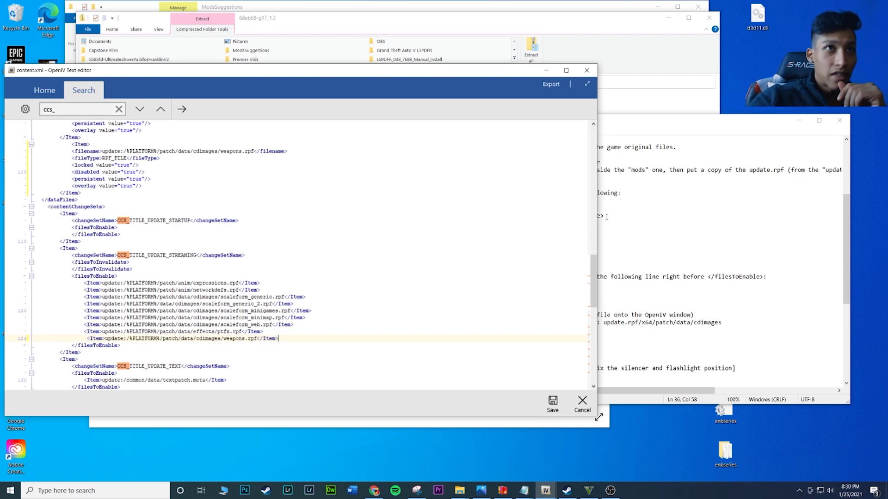
Read the Readme's next instructions on checking the changes, copying content.xml and creating the weapons.rpf archive
click(706, 341)
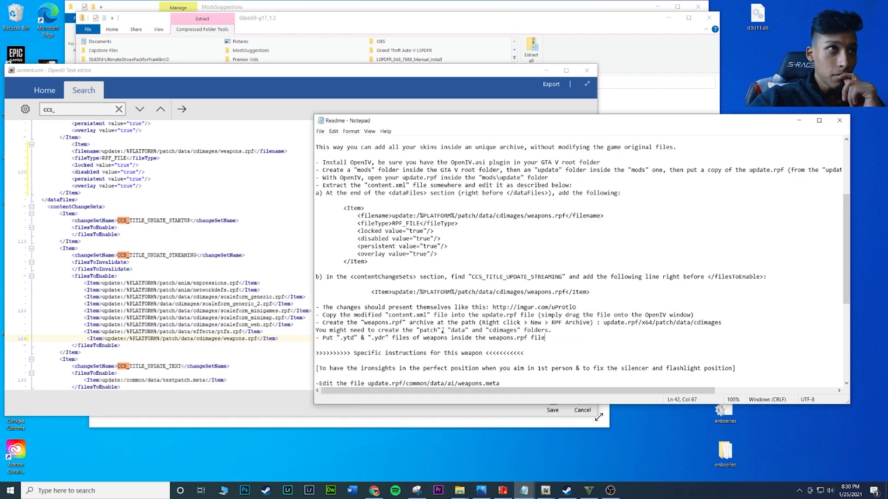
scroll(443, 330, down, 1)
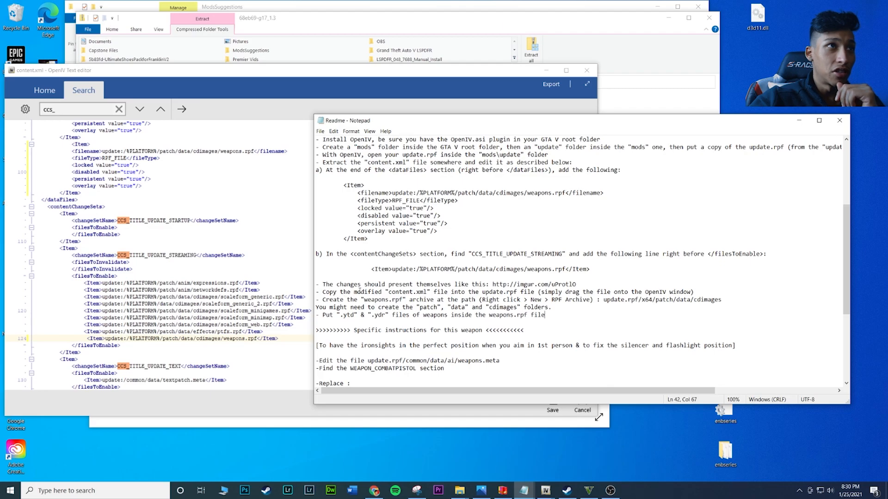
drag(339, 283, 525, 284)
click(551, 284)
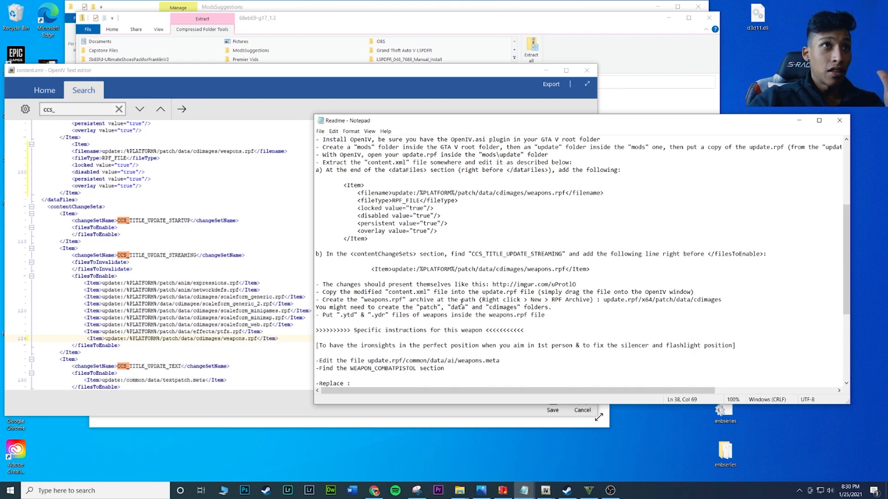
Compare the weapons.rpf <Item> line under CCS_TITLE_UPDATE_STREAMING in content.xml with the Readme's instructions
drag(389, 293, 461, 293)
click(430, 300)
click(259, 269)
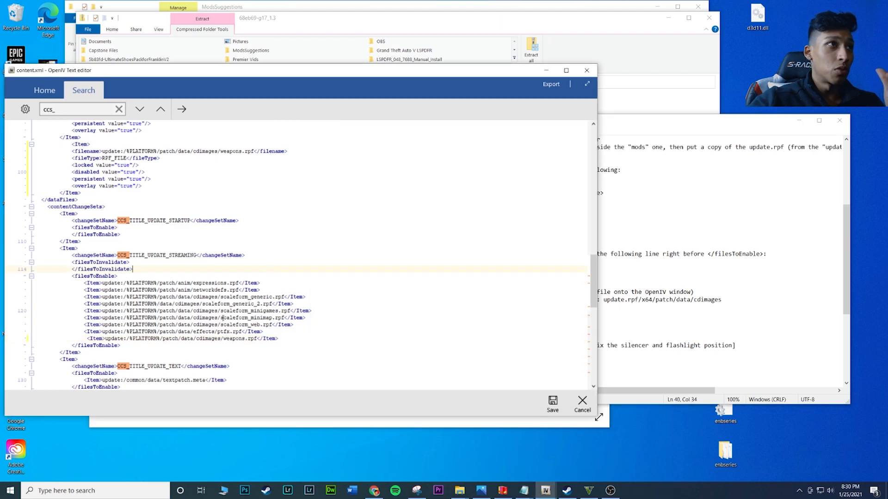
drag(84, 338, 137, 339)
click(342, 318)
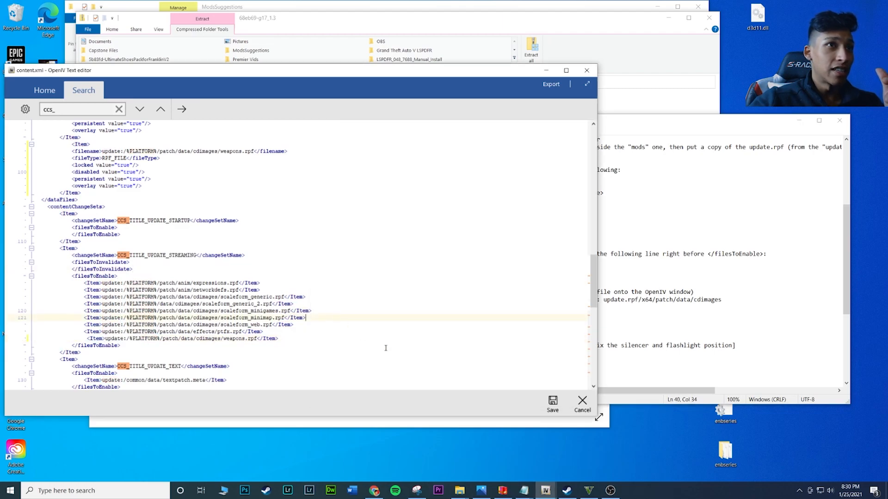
Try to save the edited content.xml, then close the text editor
click(556, 404)
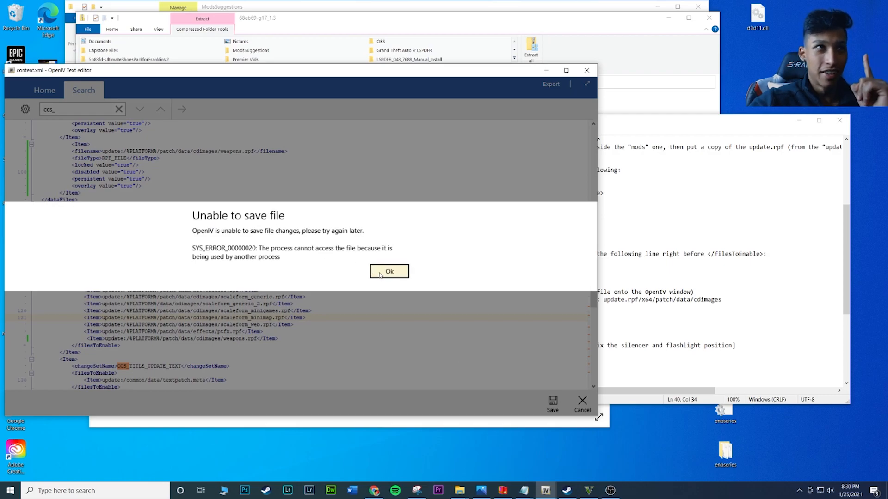
click(393, 271)
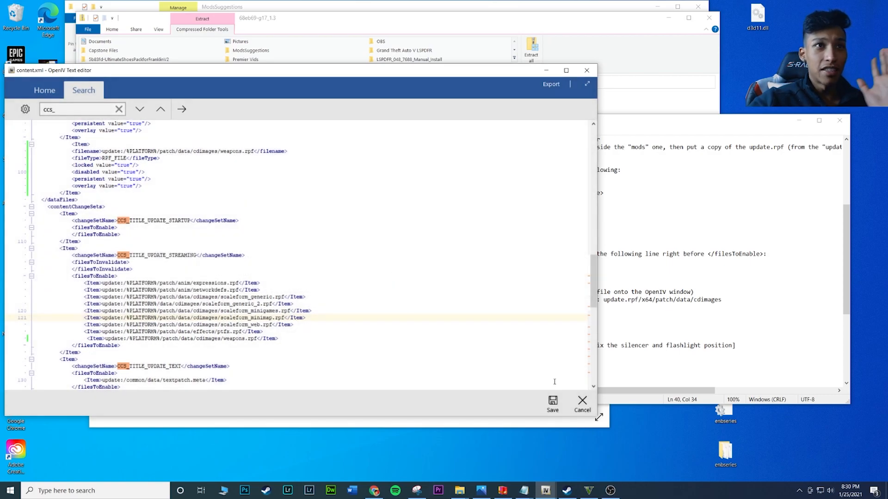
click(582, 403)
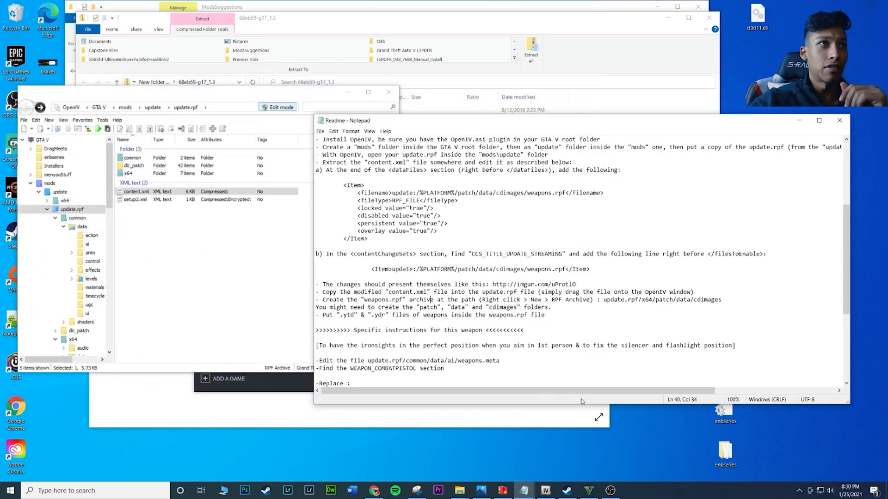
Following the Readme's archive path, go from the GTA V root folder to mods\update in OpenIV and open update.rpf
click(178, 230)
click(584, 317)
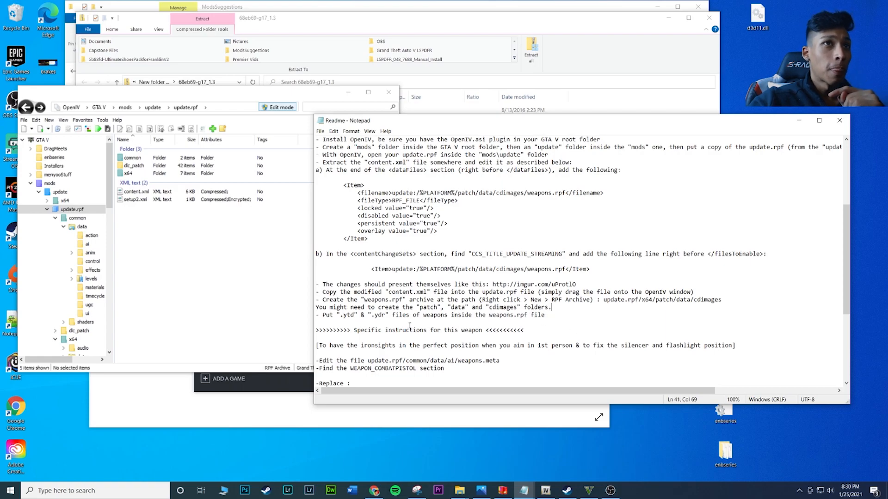
click(41, 140)
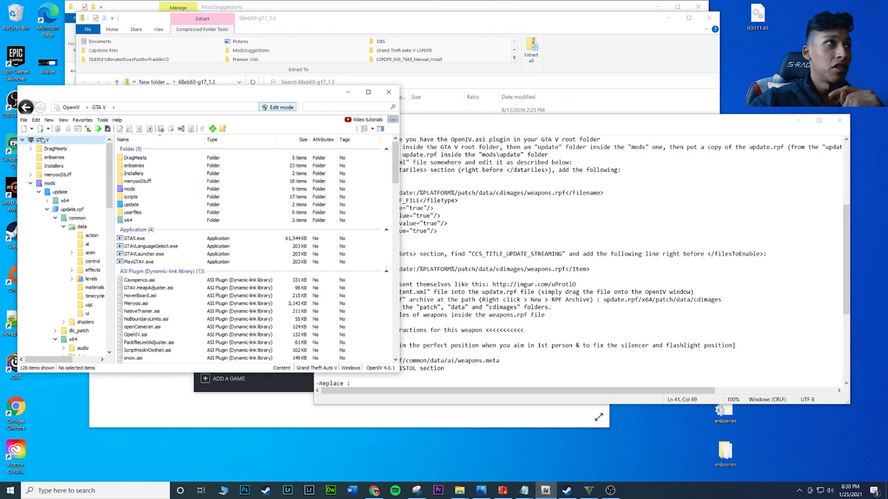
click(620, 299)
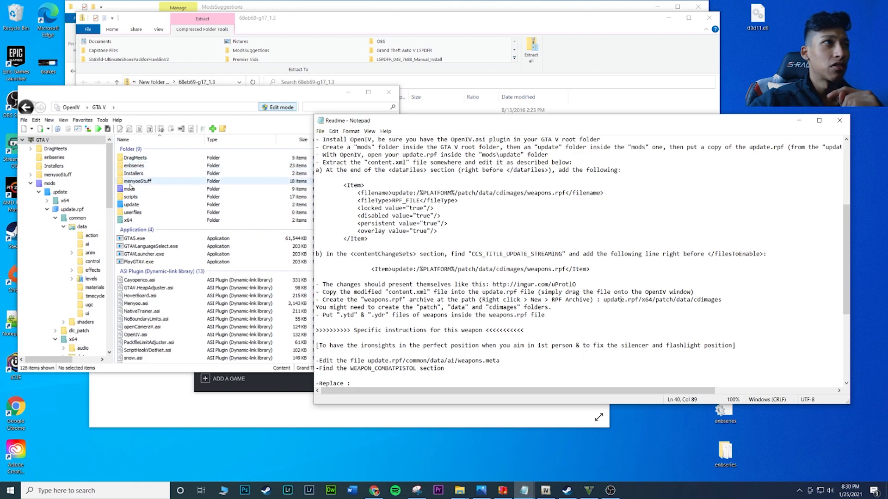
click(163, 192)
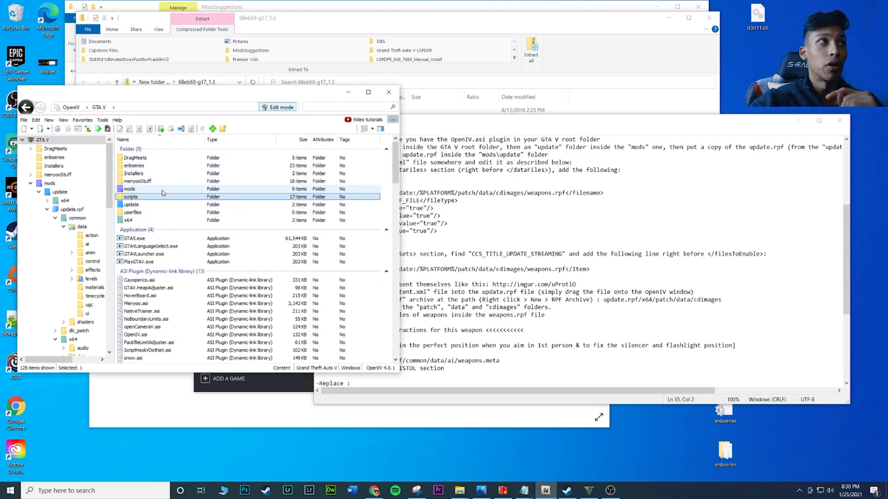
double_click(162, 191)
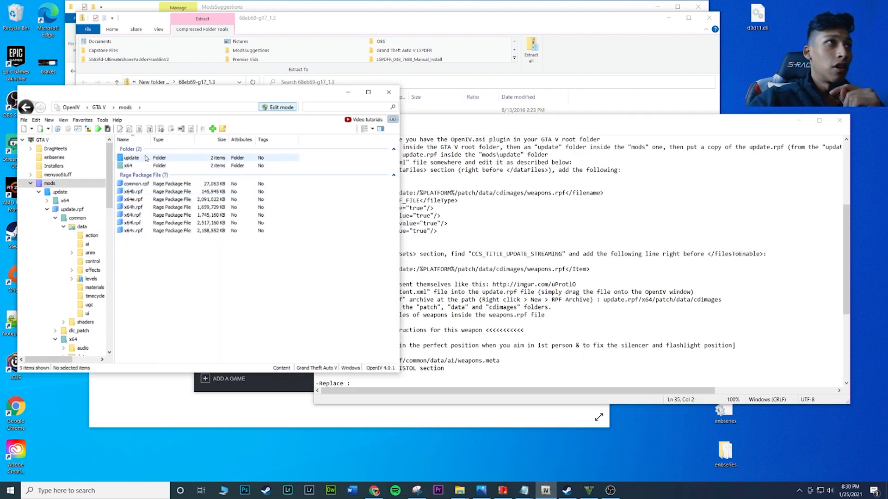
double_click(130, 157)
double_click(135, 178)
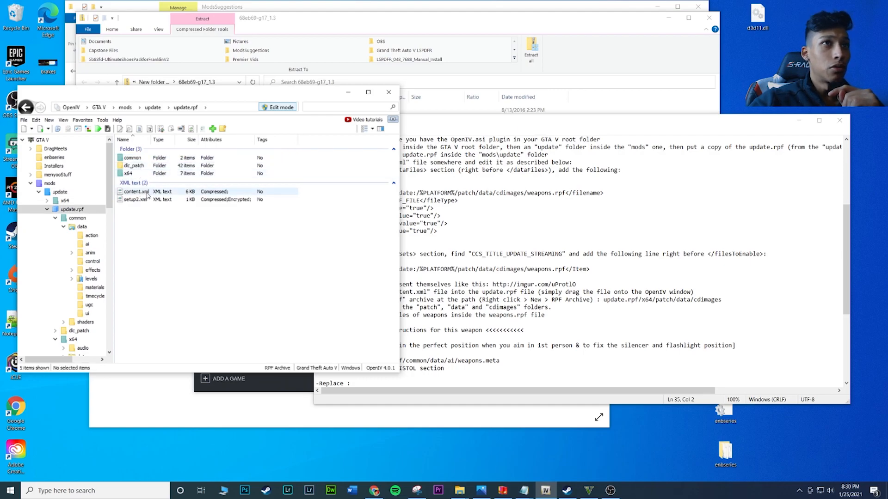
Open the x64/patch/data/cdimages folder inside update.rpf and widen the OpenIV window to show its full path
double_click(128, 174)
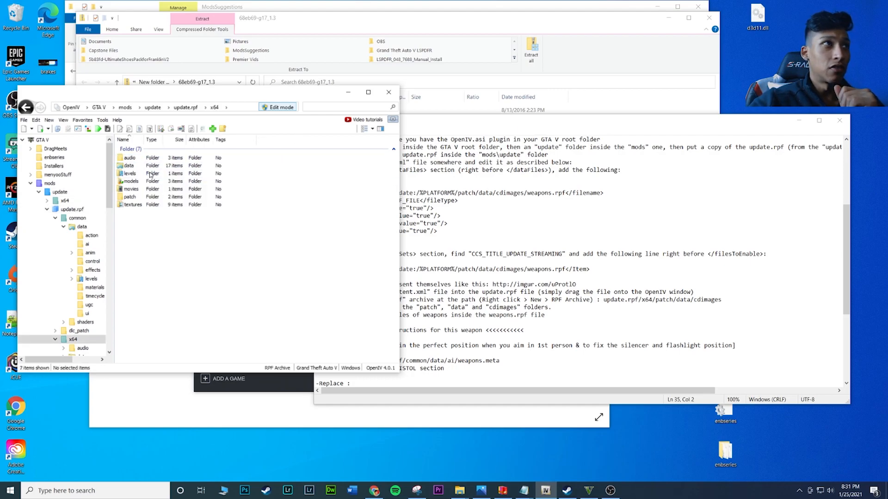
double_click(130, 197)
click(140, 166)
double_click(140, 165)
double_click(135, 158)
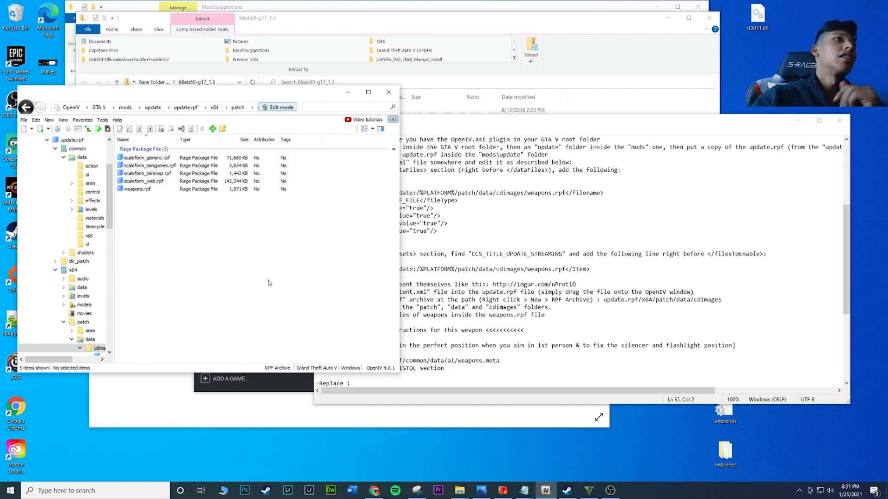
drag(393, 176, 573, 188)
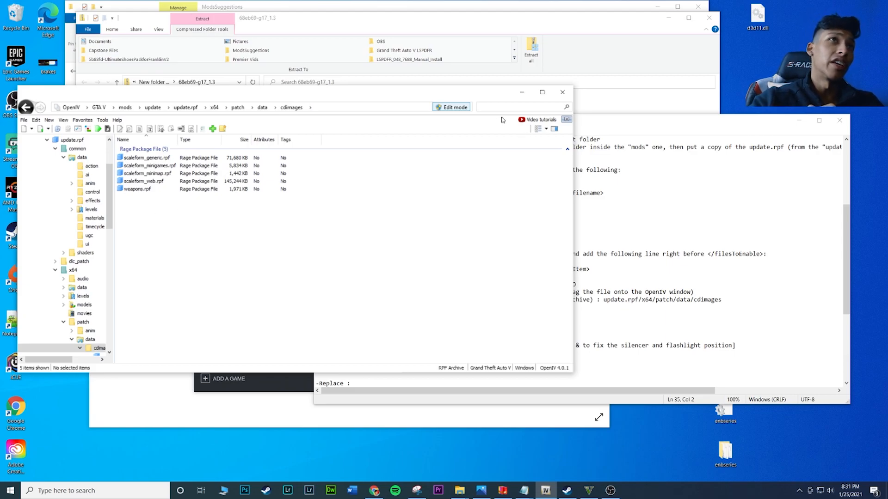
Try to create a new RPF archive named "test" in the cdimages folder
click(150, 190)
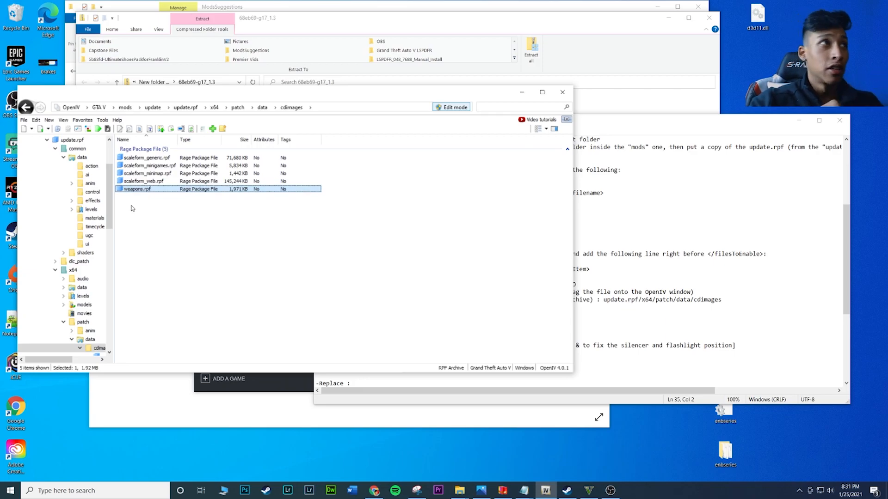
click(182, 240)
right_click(158, 226)
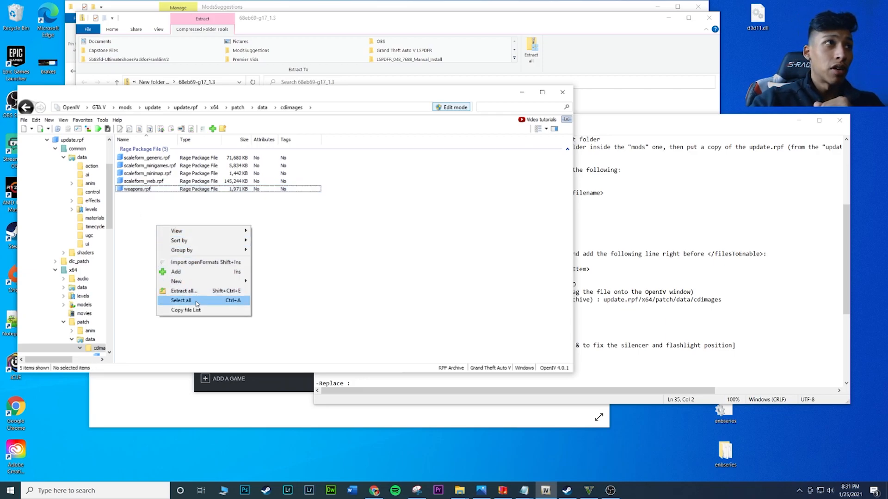
mouse_move(179, 281)
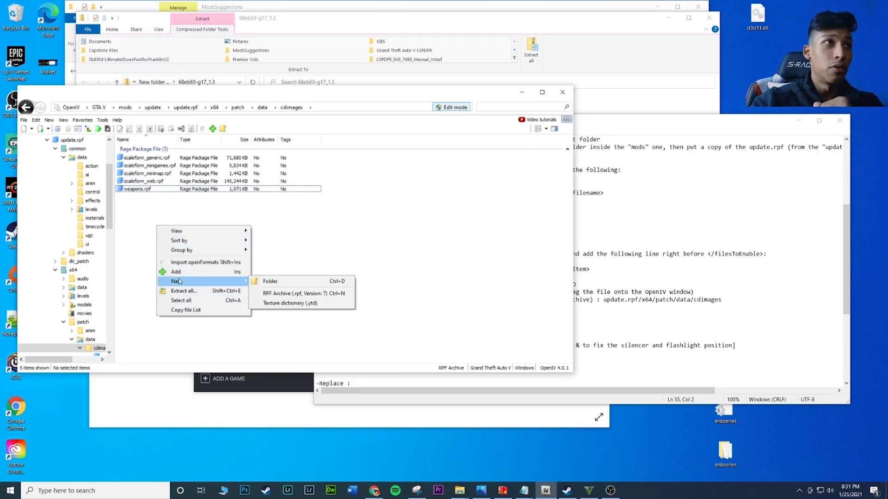
click(292, 294)
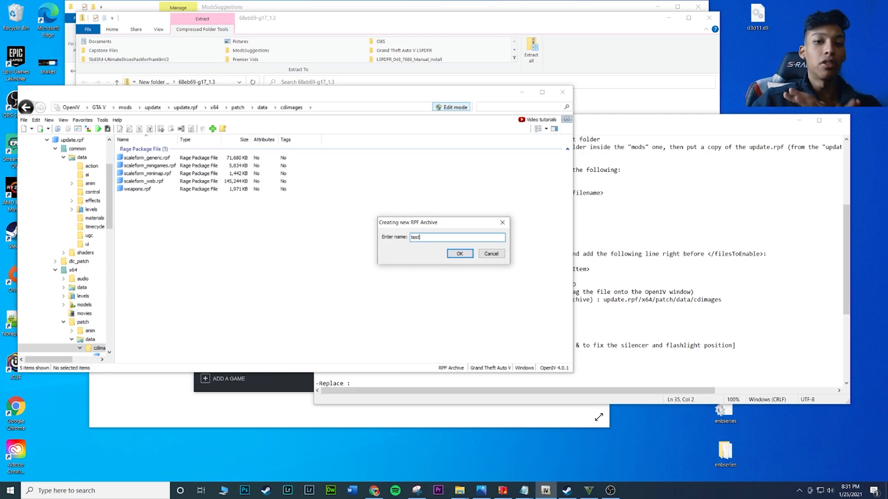
key(Return)
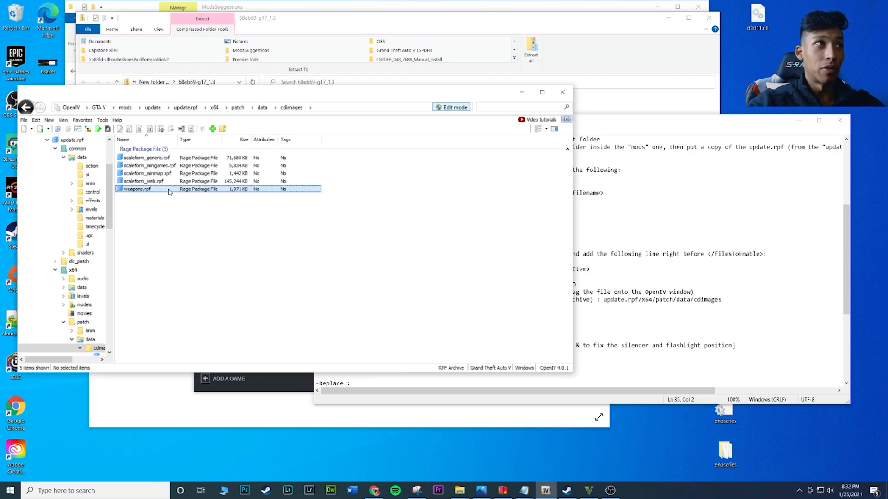
Open the weapons.rpf archive in OpenIV and the 68eb69-g17_1.3 mod's weapons.rpf folder in File Explorer
double_click(157, 191)
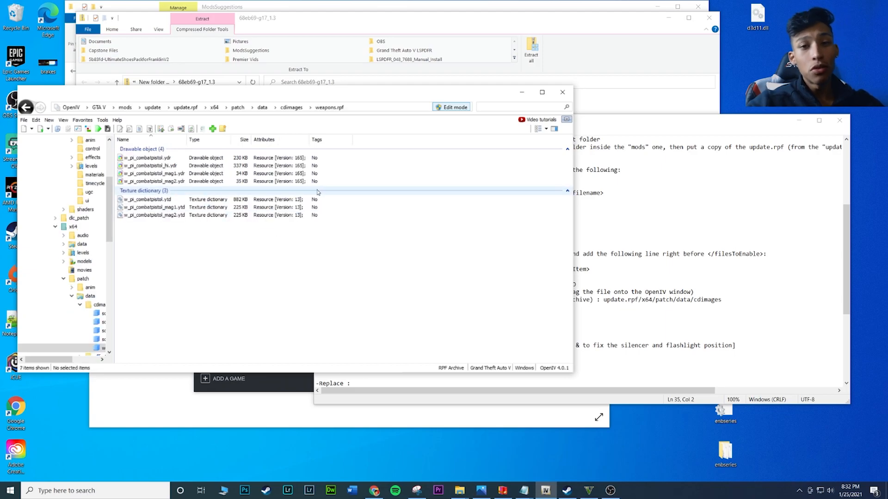
click(597, 269)
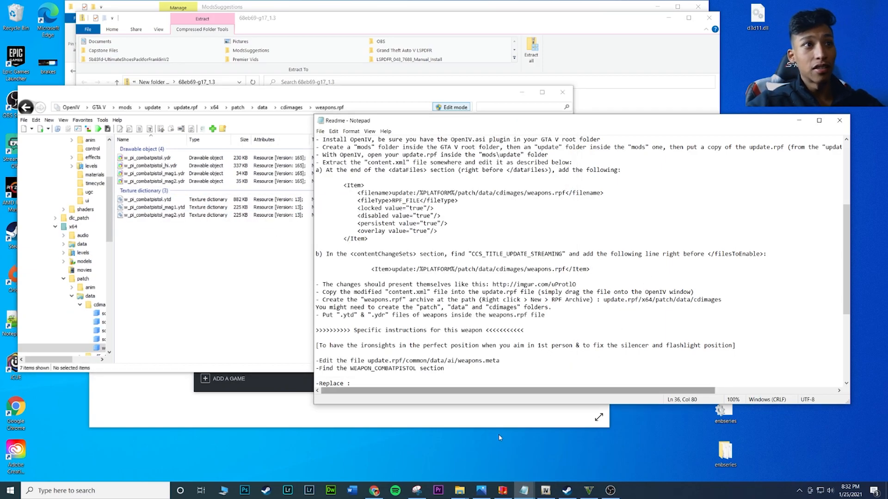
click(469, 495)
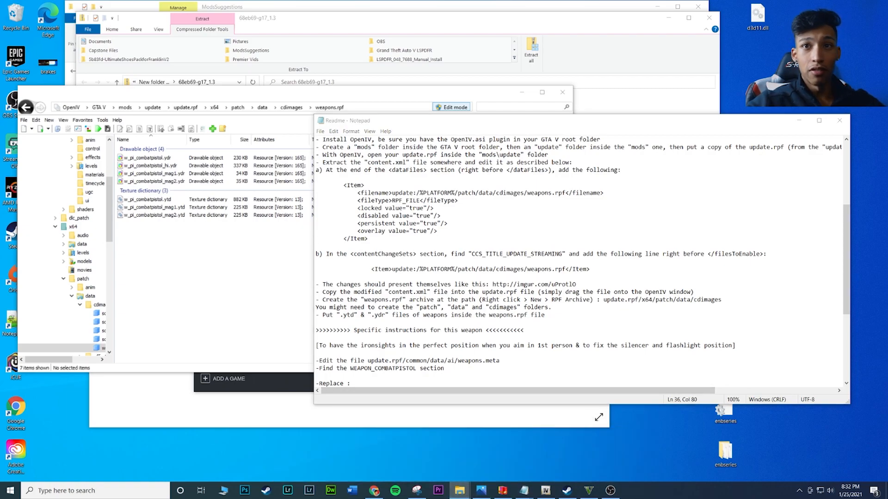
drag(887, 300, 379, 116)
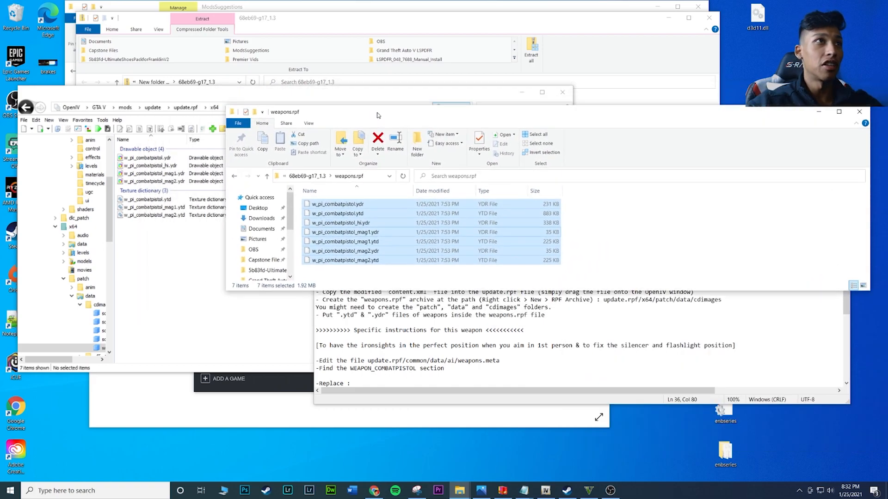
click(238, 176)
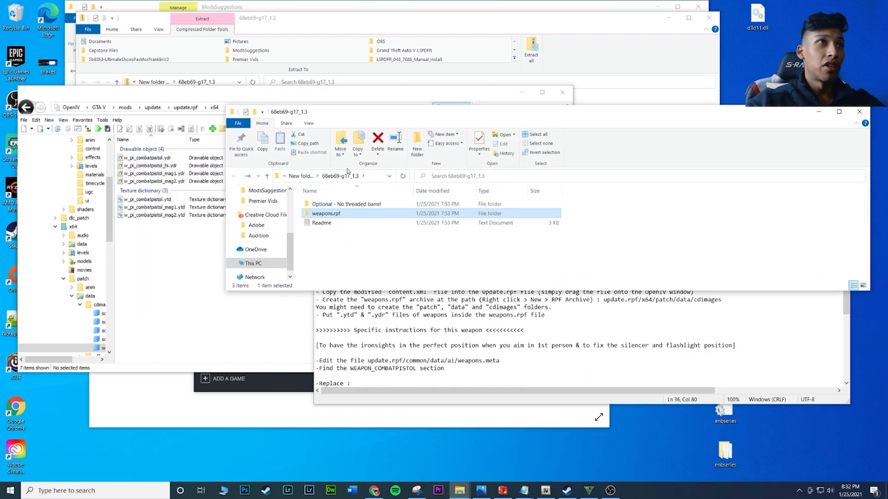
double_click(345, 216)
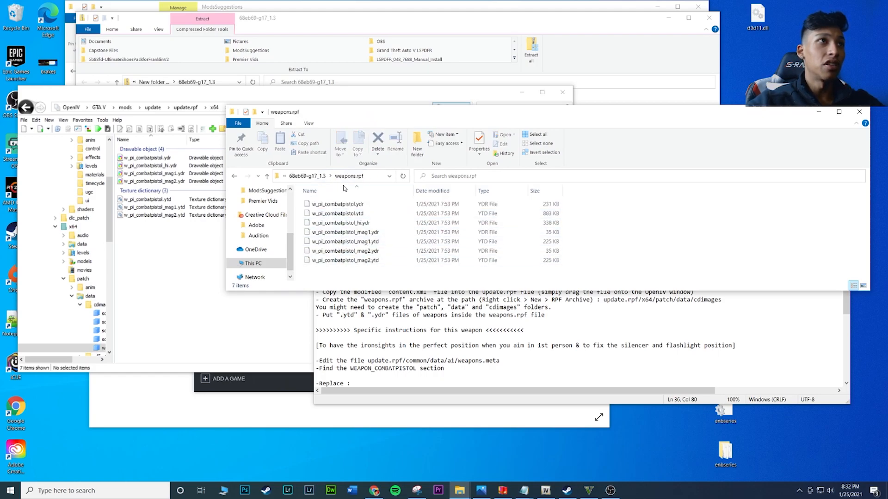
Try to add all the w_pi_combatpistol .ydr and .ytd files from the mod folder to the weapons.rpf archive in OpenIV
click(369, 260)
key(ctrl+a)
drag(369, 261, 185, 308)
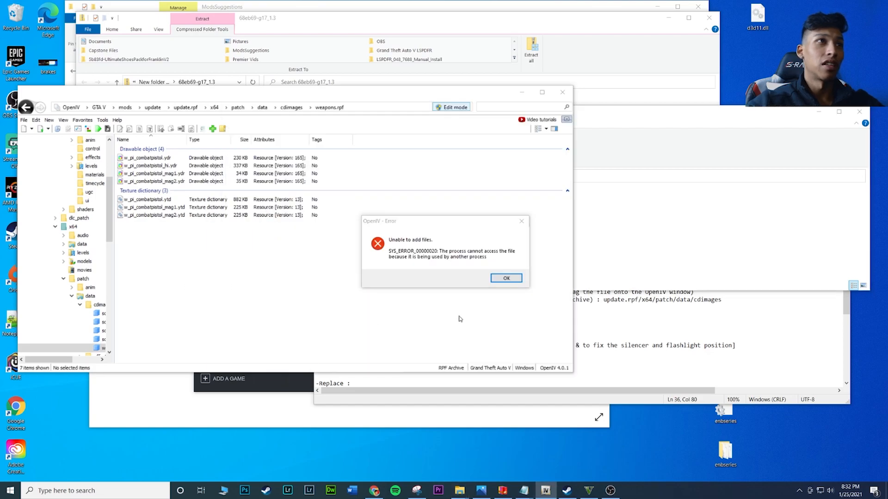
click(507, 278)
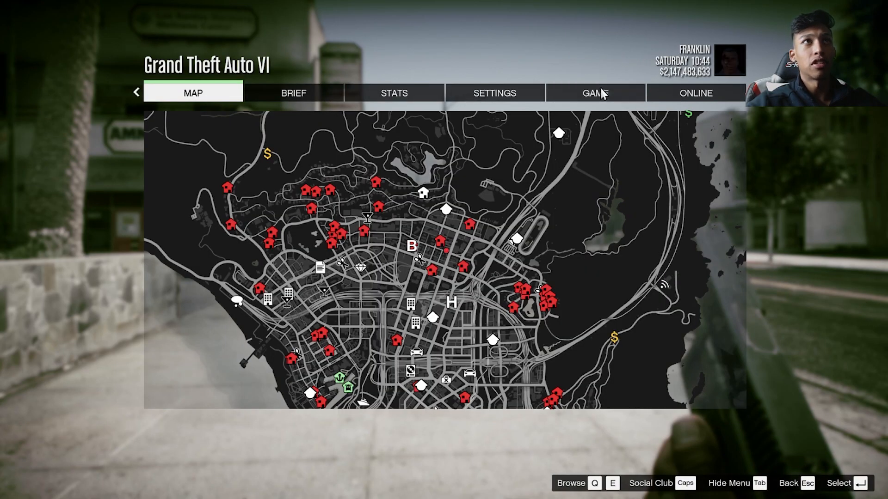
Switch to the running Grand Theft Auto game and quit it to the desktop
click(602, 94)
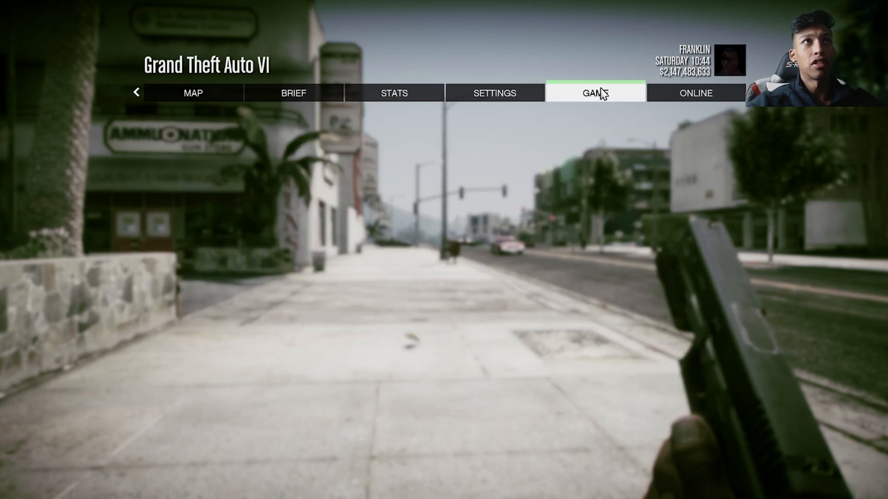
click(186, 196)
click(187, 197)
key(Return)
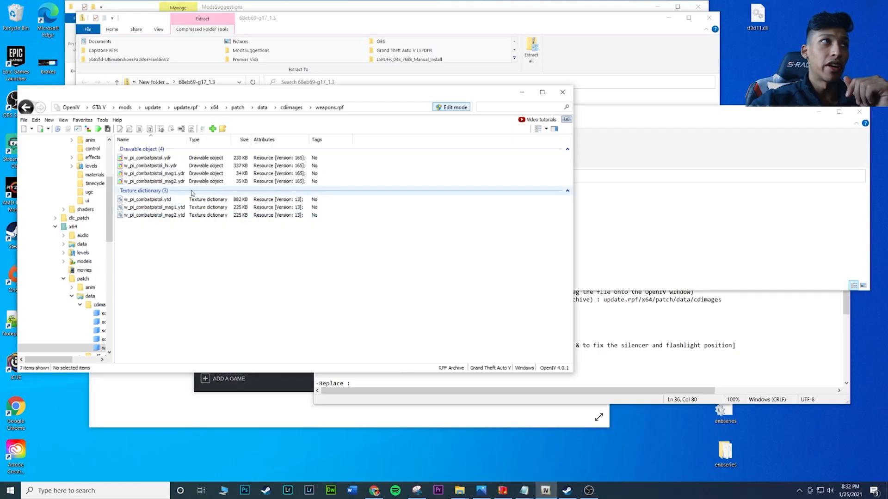
Return to cdimages in OpenIV and the 68eb69-g17_1.3 folder in File Explorer, and review the Readme's path for the weapons.rpf archive
click(26, 107)
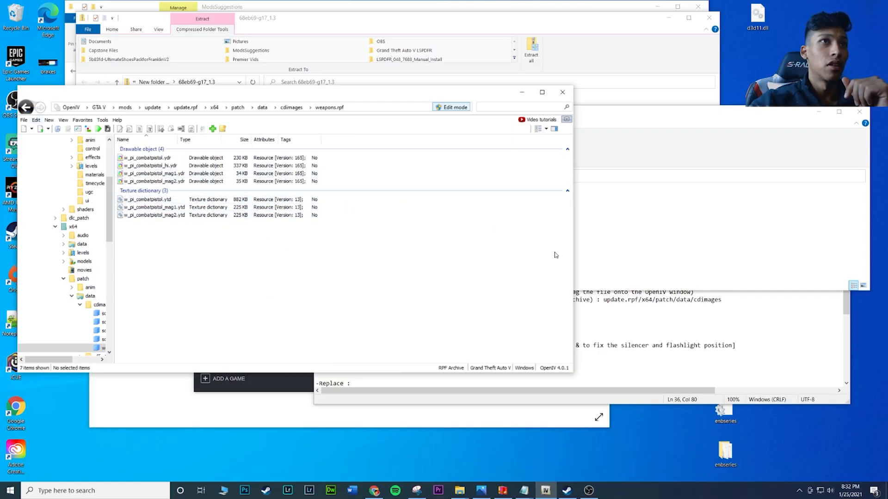
click(234, 177)
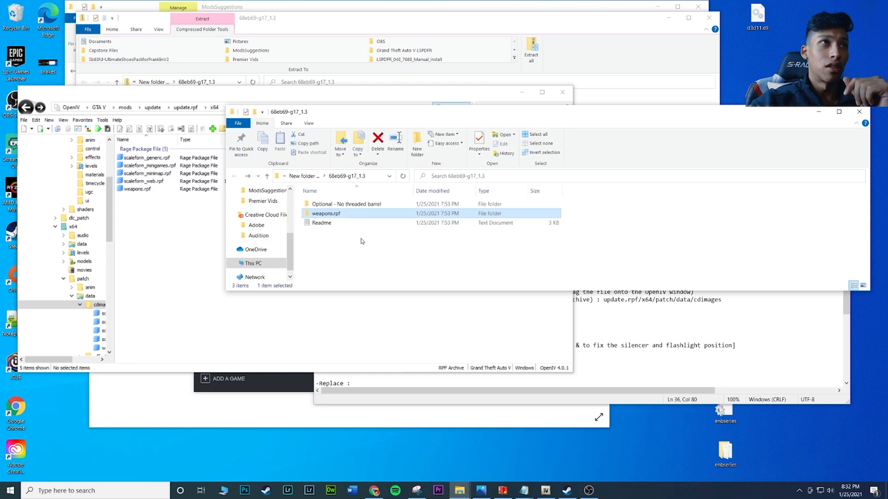
click(699, 345)
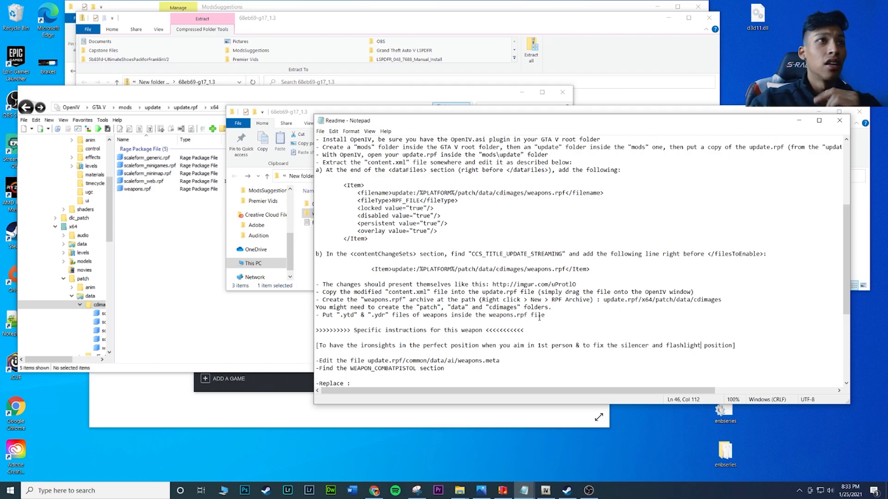
click(452, 314)
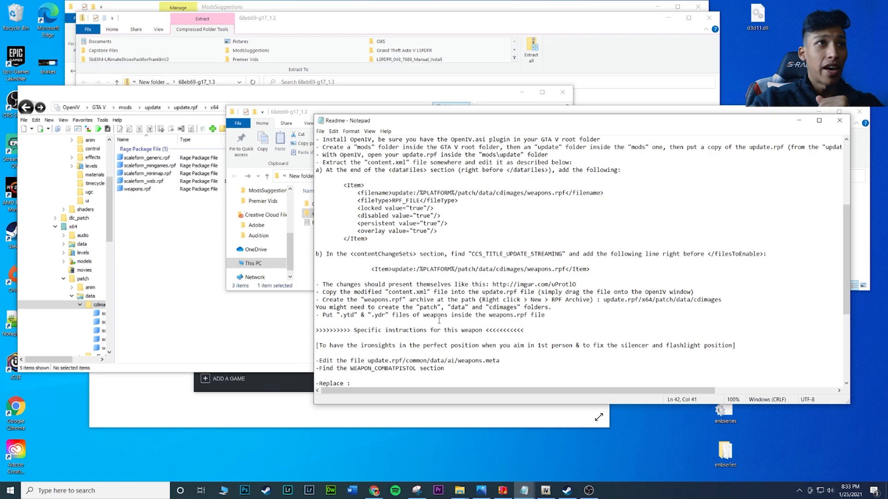
drag(604, 300, 733, 301)
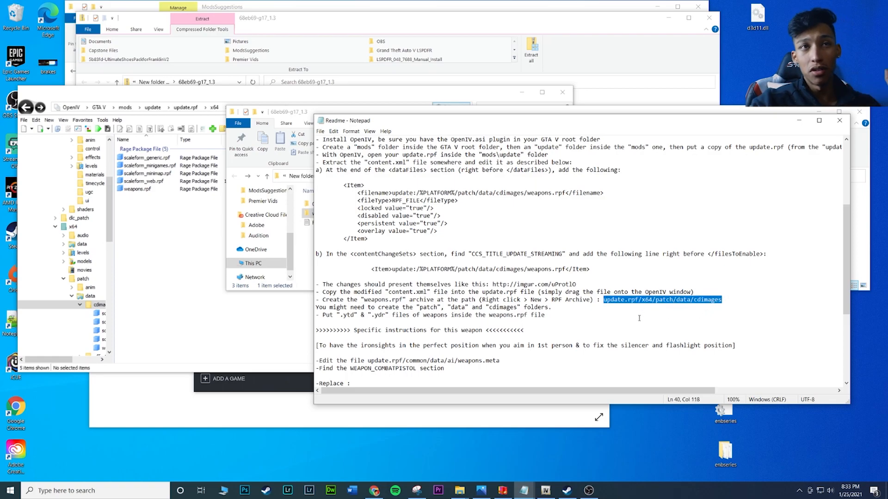
click(143, 259)
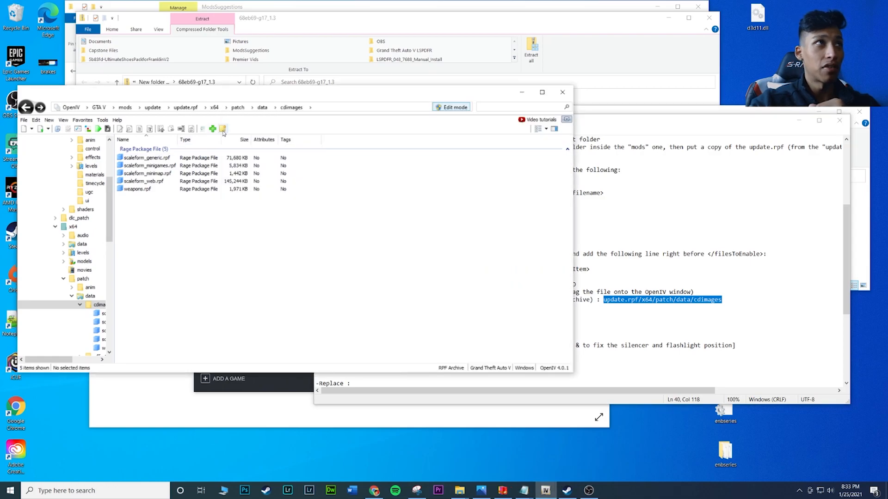
Navigate from the update folder through update.rpf\x64\patch\data\cdimages in OpenIV and open the weapons.rpf archive to check its weapon files
click(153, 107)
double_click(148, 179)
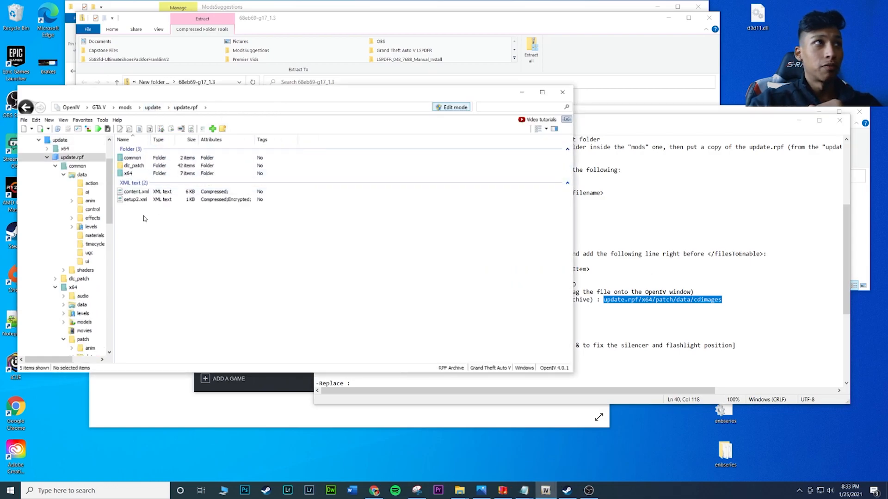
click(148, 175)
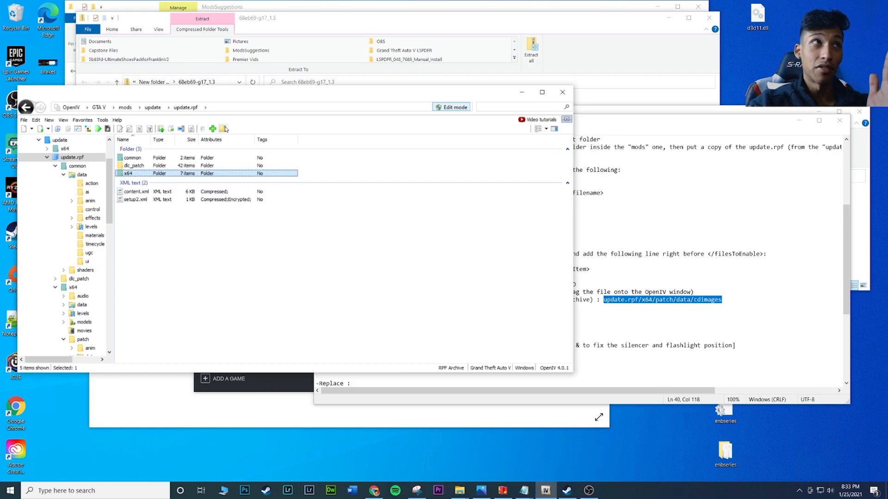
double_click(156, 174)
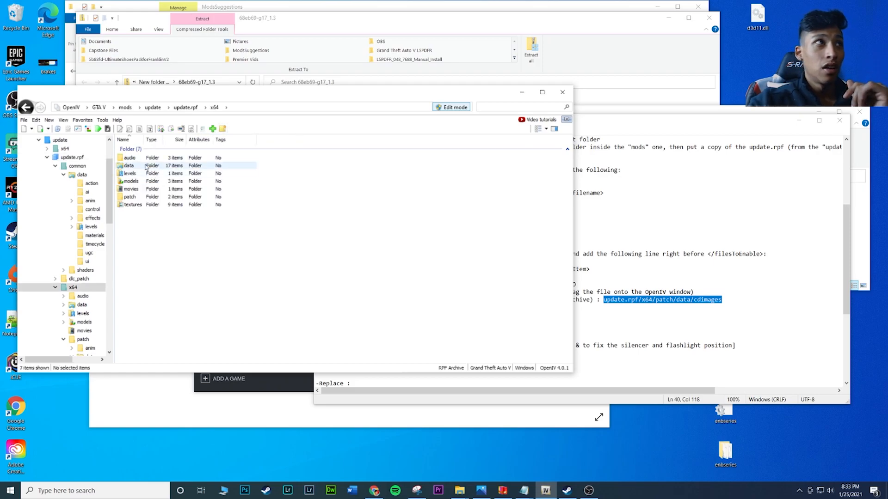
click(142, 199)
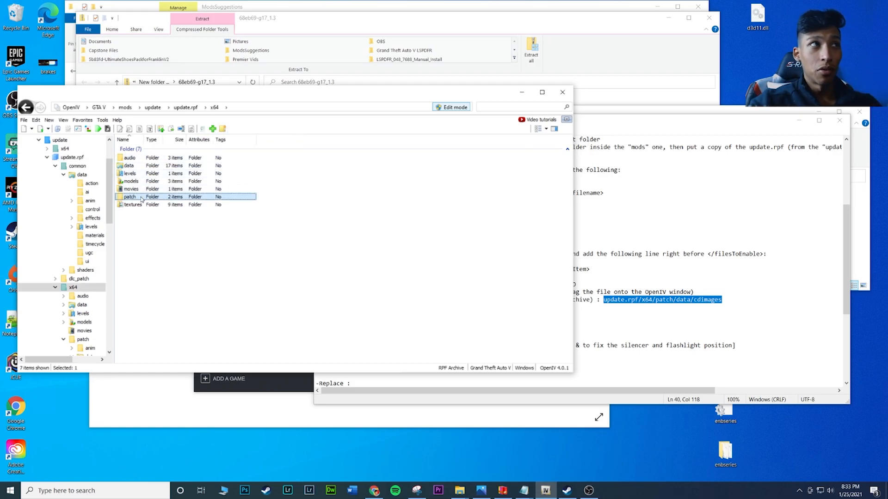
double_click(141, 198)
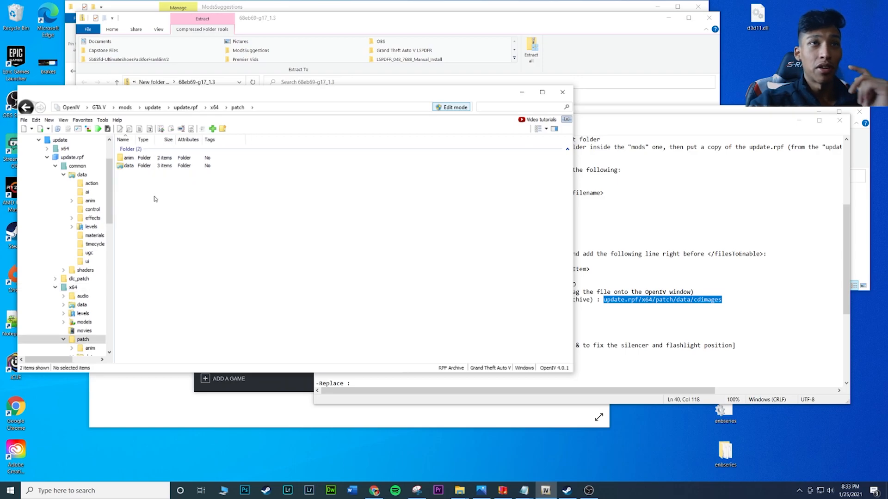
double_click(137, 166)
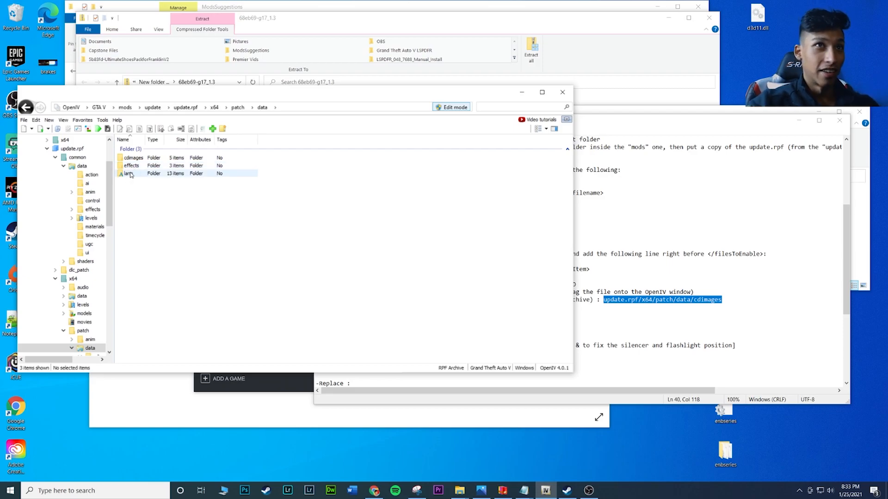
click(143, 159)
double_click(144, 159)
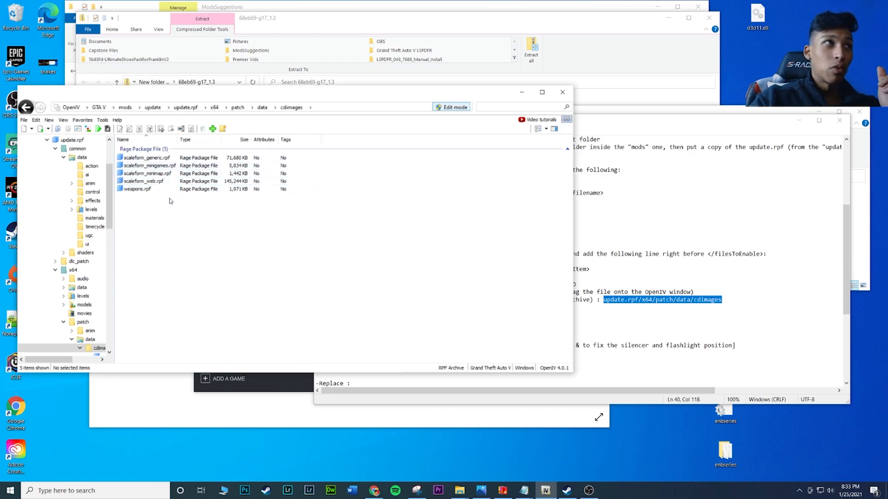
double_click(169, 190)
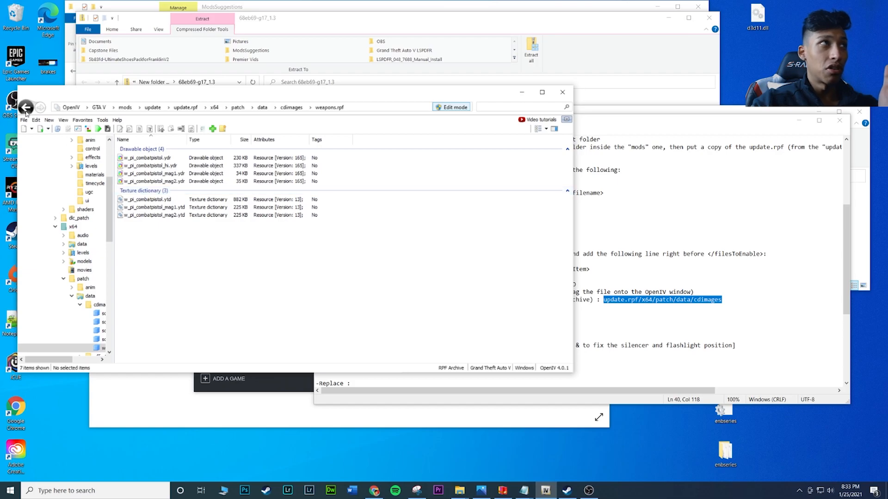
click(26, 107)
double_click(161, 190)
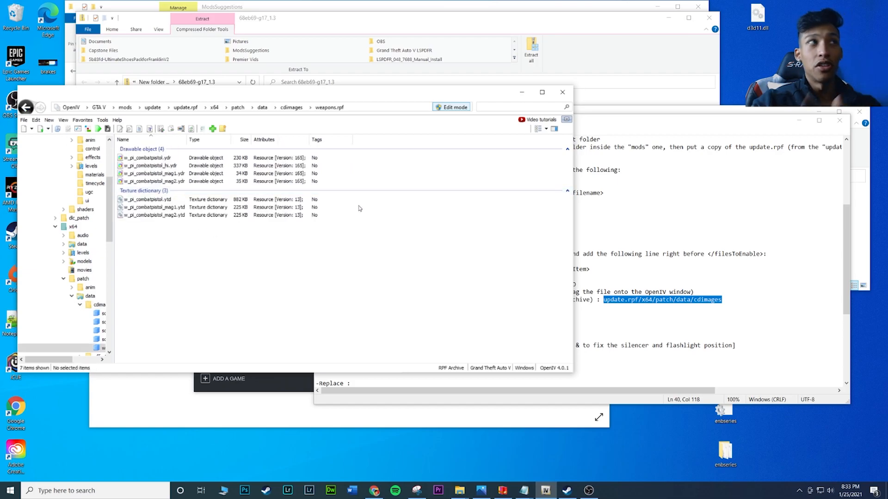
Read the Readme's weapon-specific instructions, highlight the update.rpf/common/data/ai/weapons.meta path, and move the Readme clear of the OpenIV file list
click(718, 286)
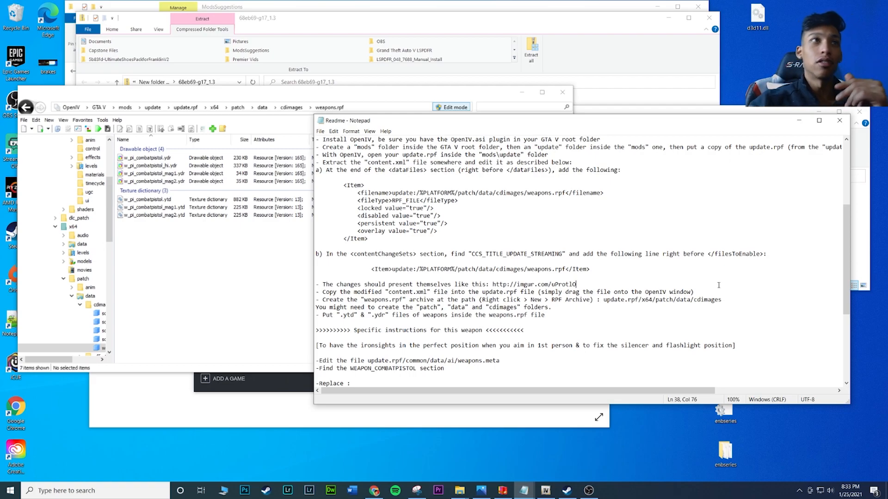
scroll(518, 221, down, 3)
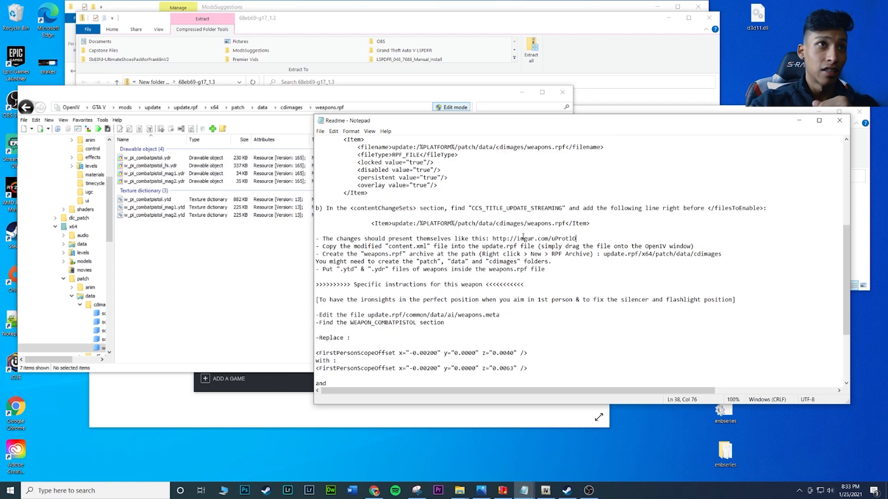
scroll(516, 228, down, 1)
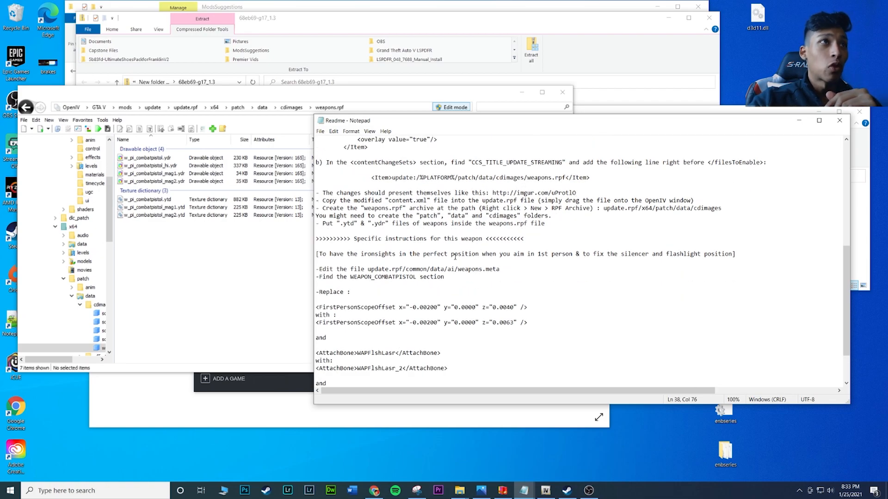
scroll(480, 286, down, 1)
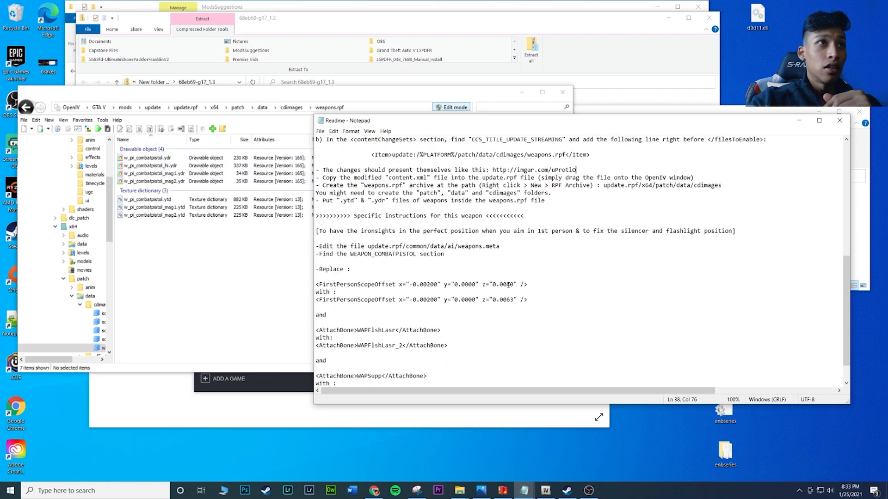
drag(366, 246, 504, 248)
click(237, 248)
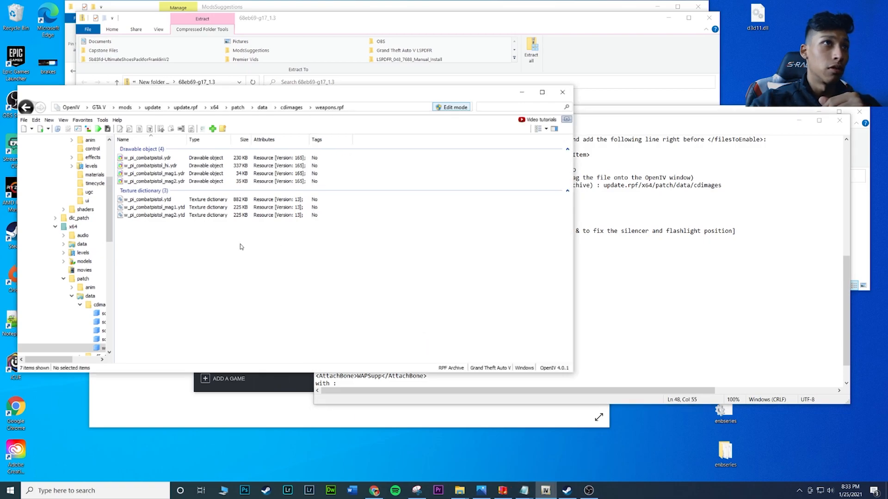
drag(646, 123, 495, 297)
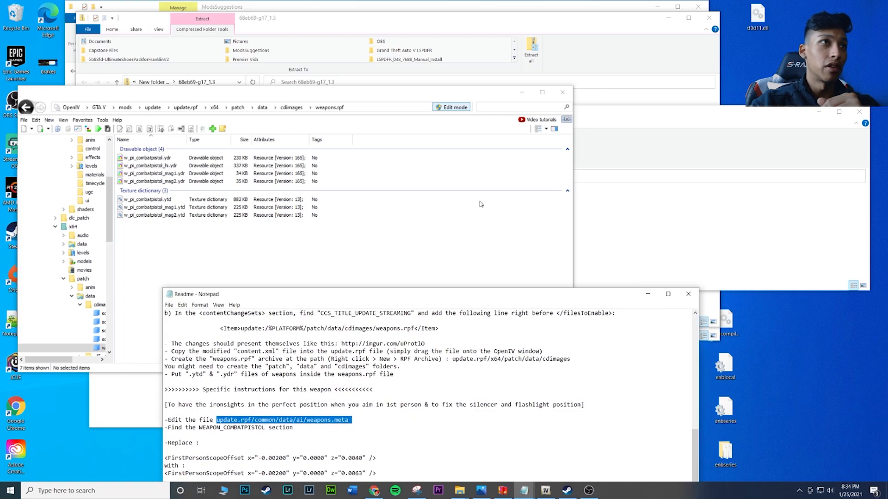
Go back to the GTA V root in OpenIV and open mods\update\update.rpf\common\data\ai
click(479, 206)
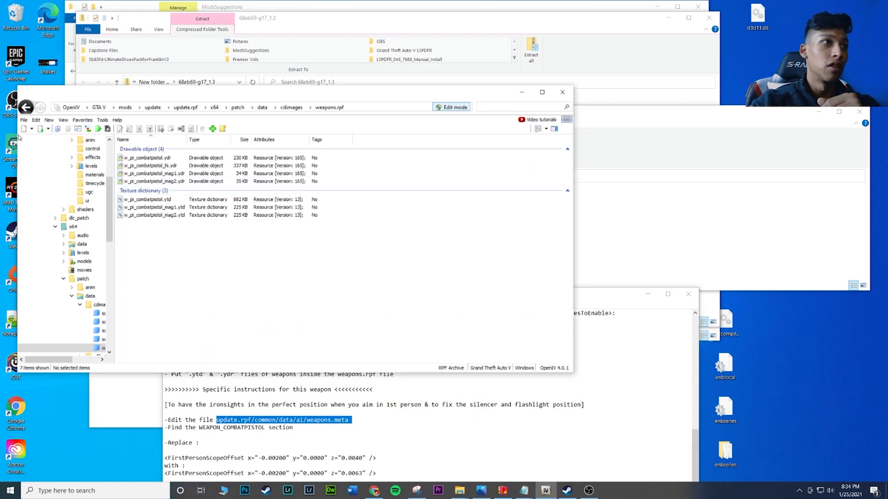
click(97, 108)
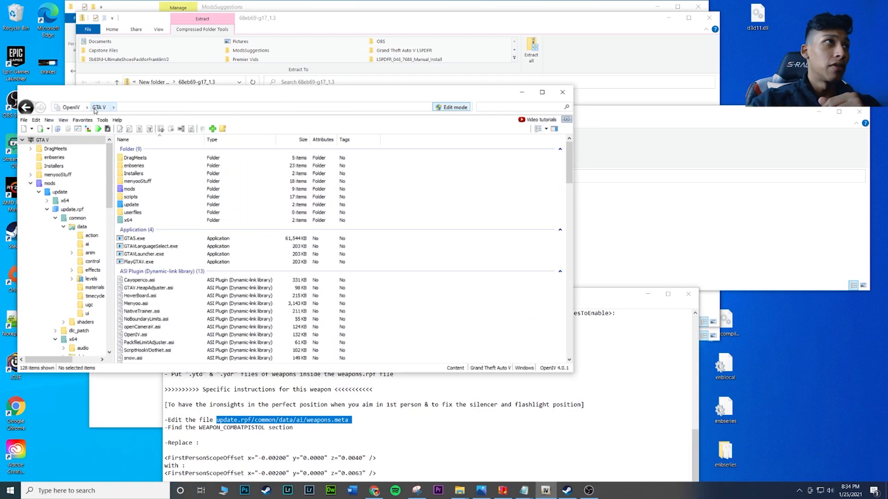
double_click(151, 192)
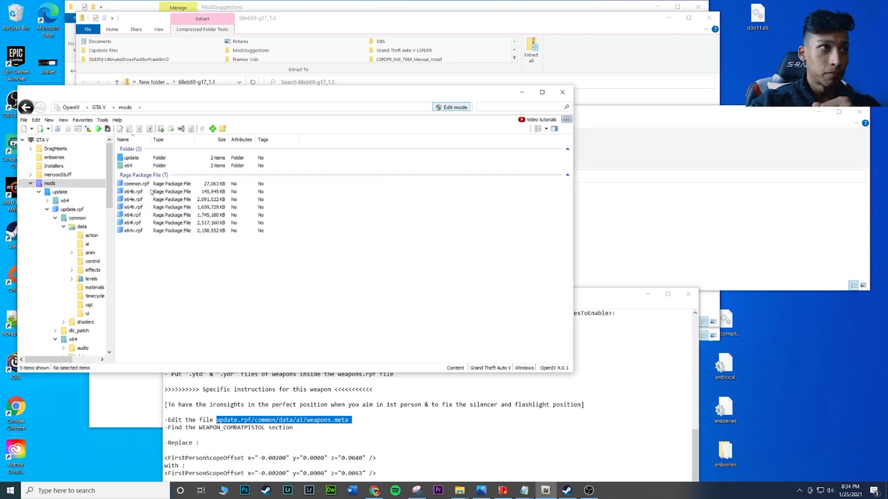
double_click(145, 160)
double_click(144, 178)
double_click(139, 158)
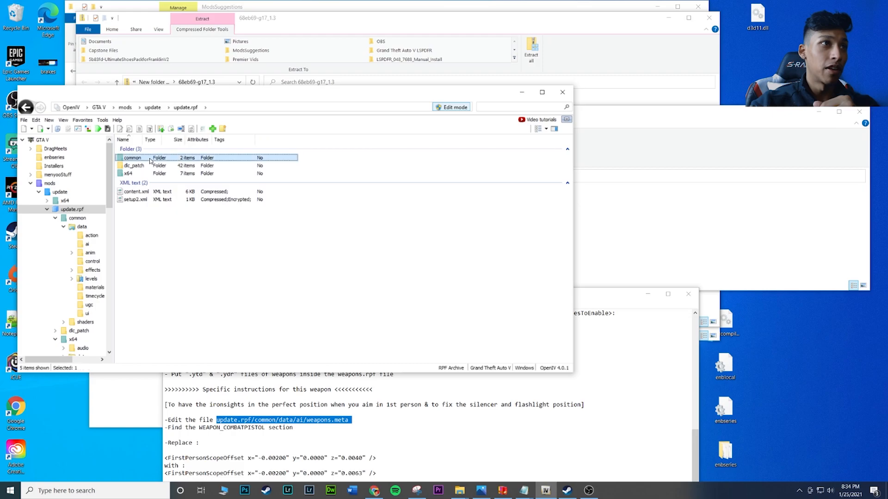
click(149, 159)
double_click(150, 158)
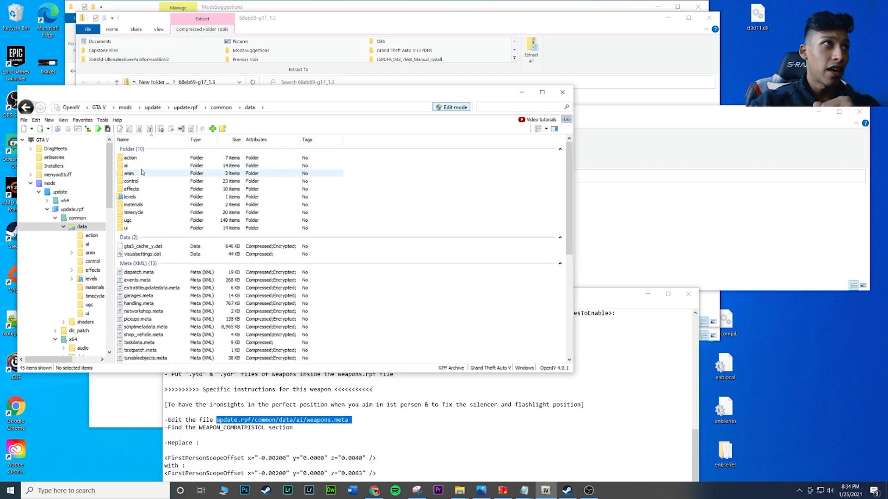
double_click(141, 166)
Open weapons.meta from the ai folder for editing in the OpenIV text editor and move the editor window higher
double_click(144, 251)
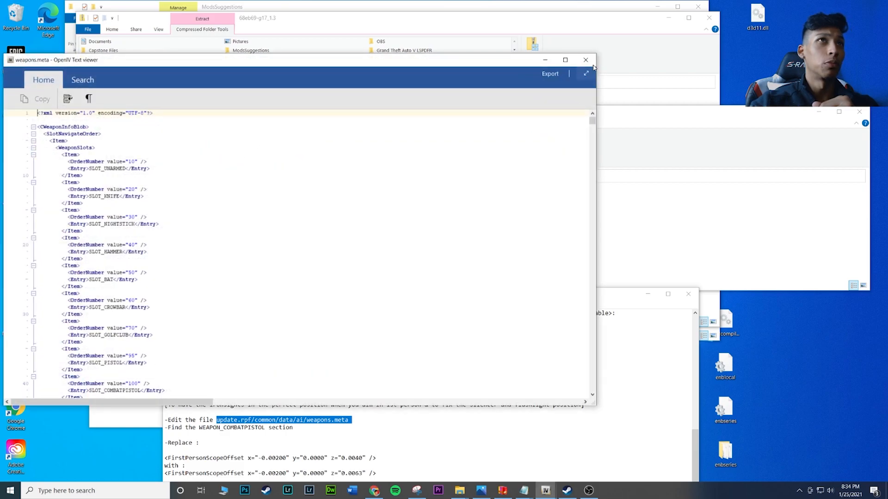
click(584, 61)
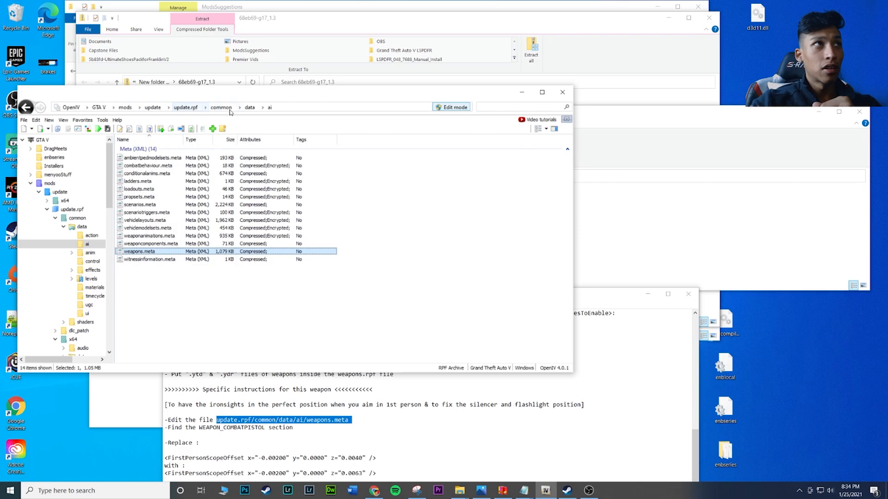
right_click(158, 253)
click(178, 269)
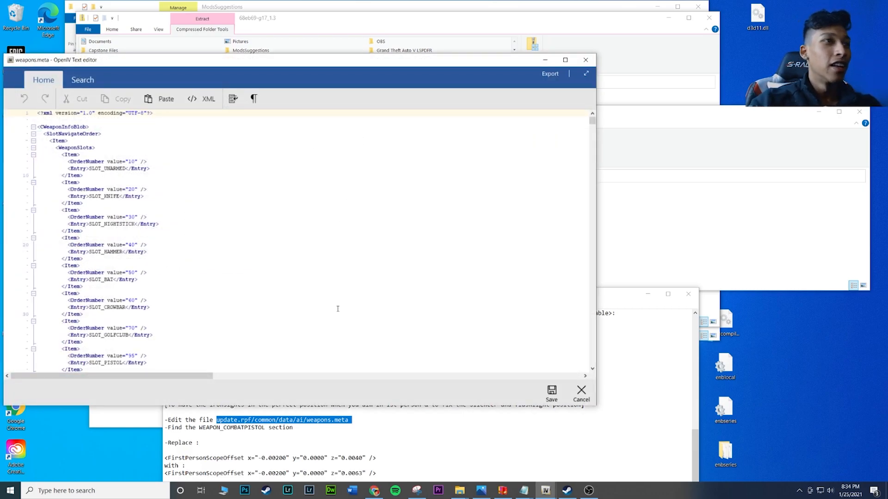
drag(334, 61, 346, 15)
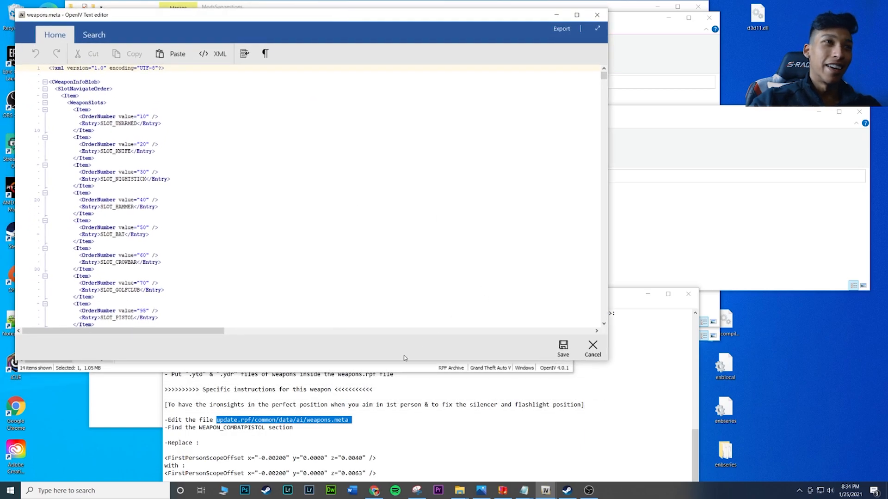
Check the section name in the Readme and find the WEAPON_COMBATPISTOL section in weapons.meta by searching for "weapon_com"
click(403, 404)
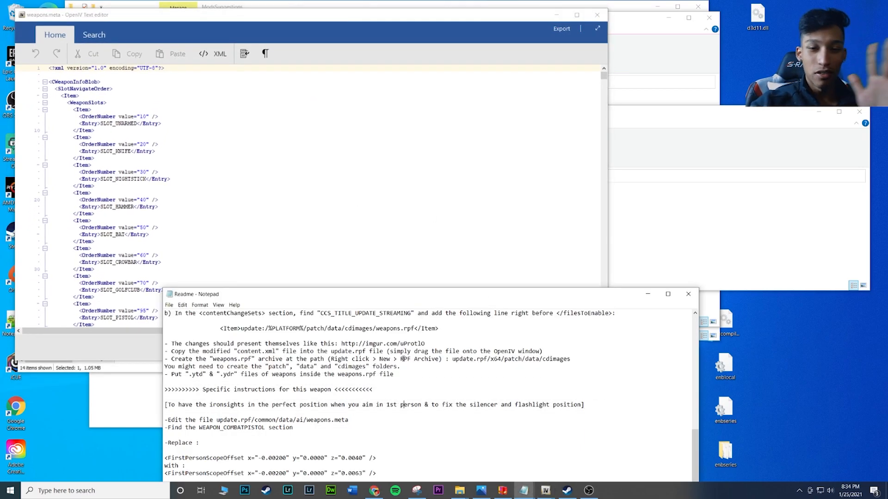
drag(378, 297, 543, 123)
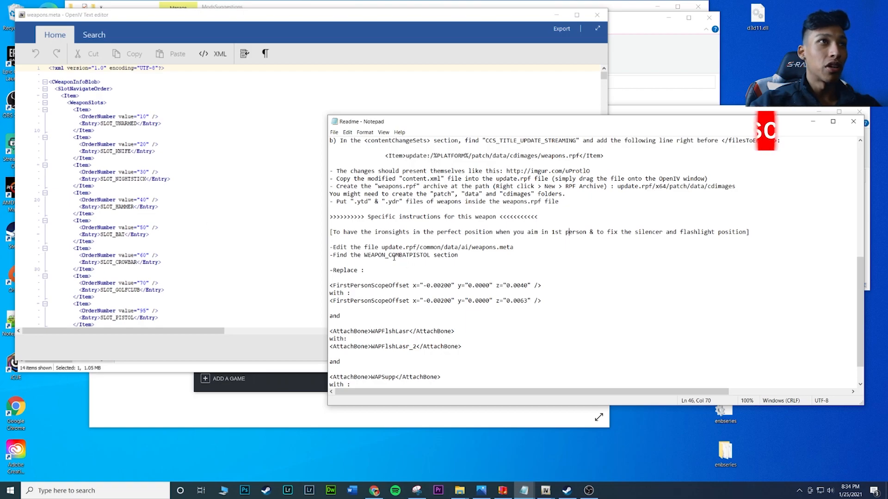
drag(364, 255, 433, 255)
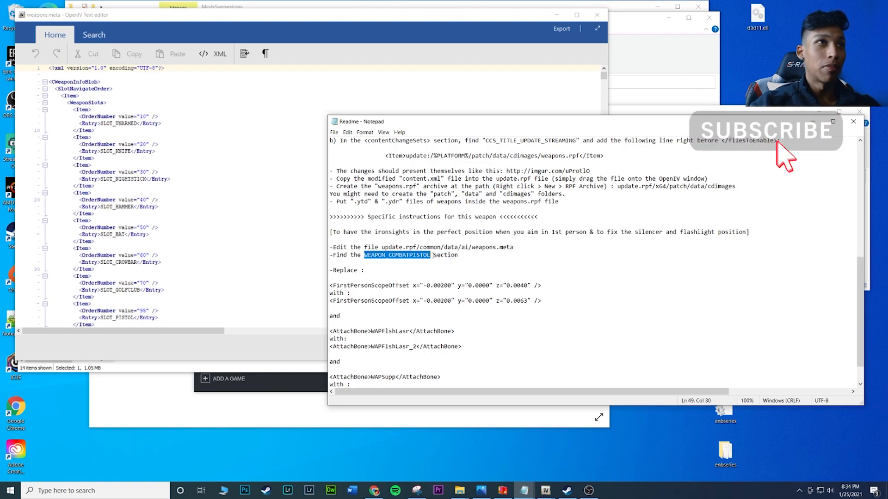
click(270, 186)
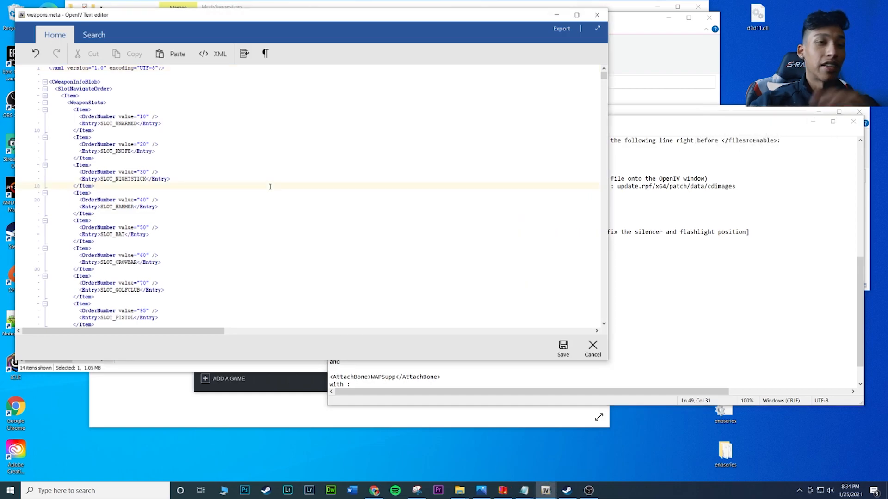
key(ctrl+f)
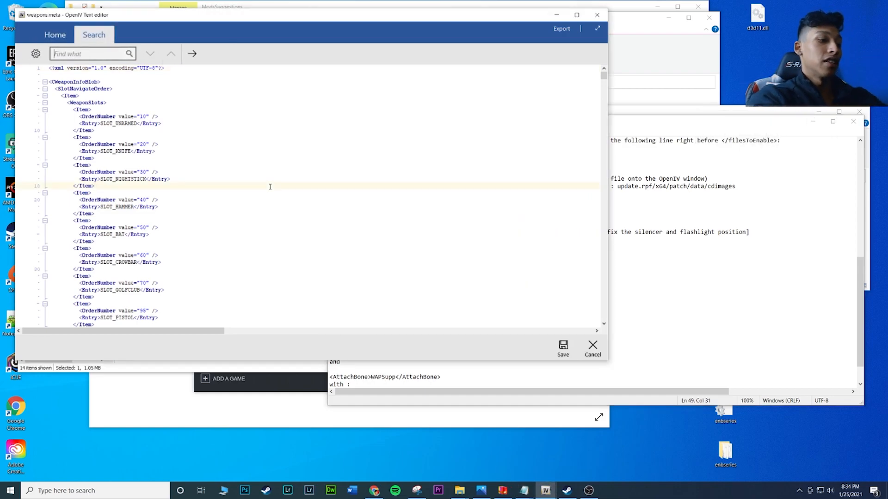
text(weap)
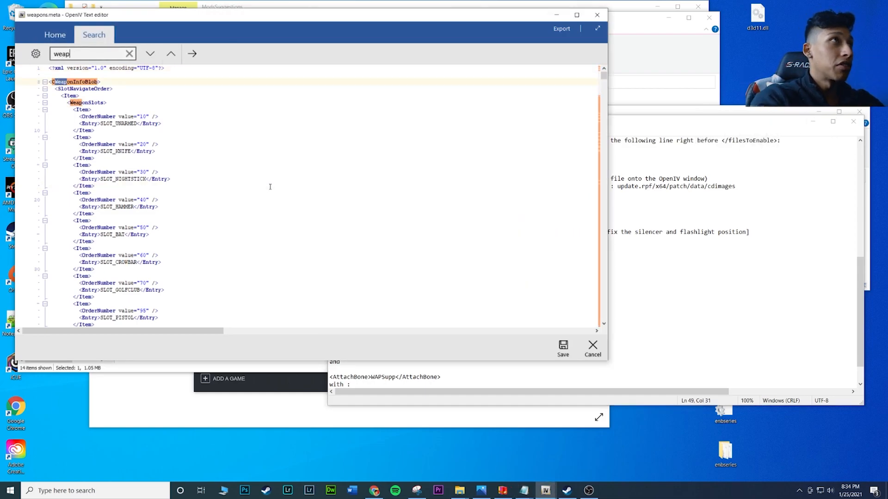
text(on_com)
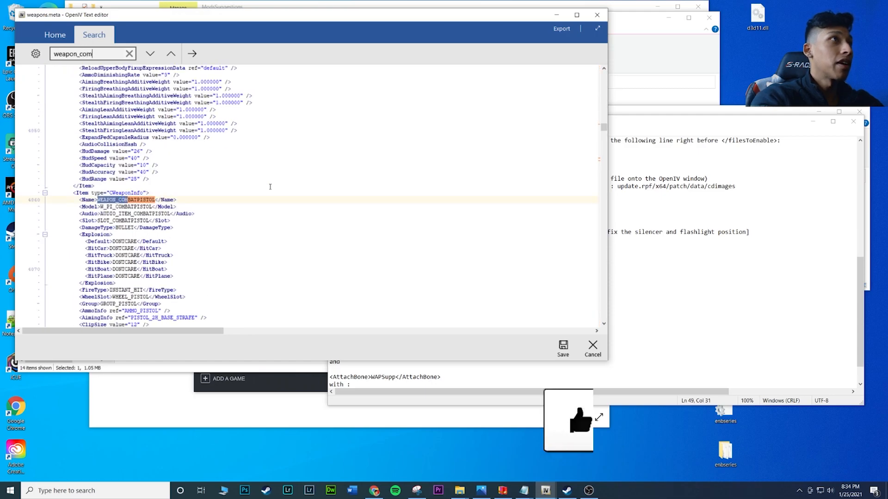
click(174, 214)
scroll(174, 214, down, 3)
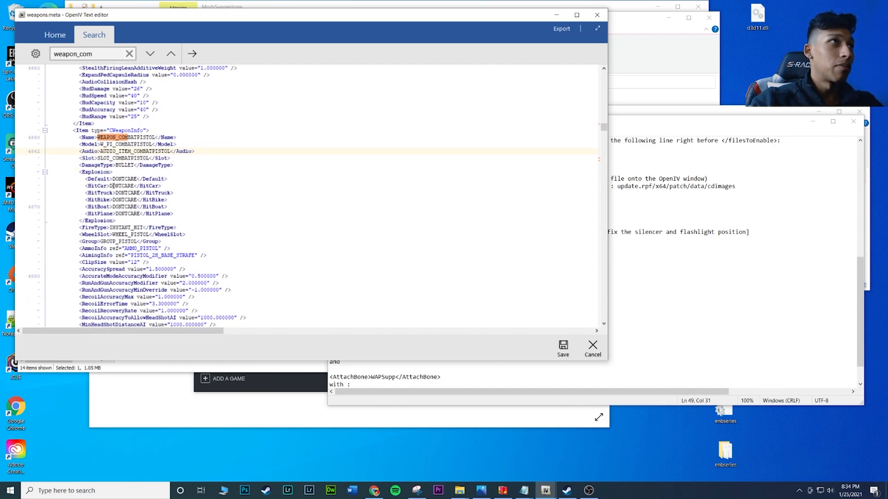
Review the Readme's FirstPersonScopeOffset replacement and select the new line with x="-0.00200" y="0.0000" z="0.0063"
click(652, 201)
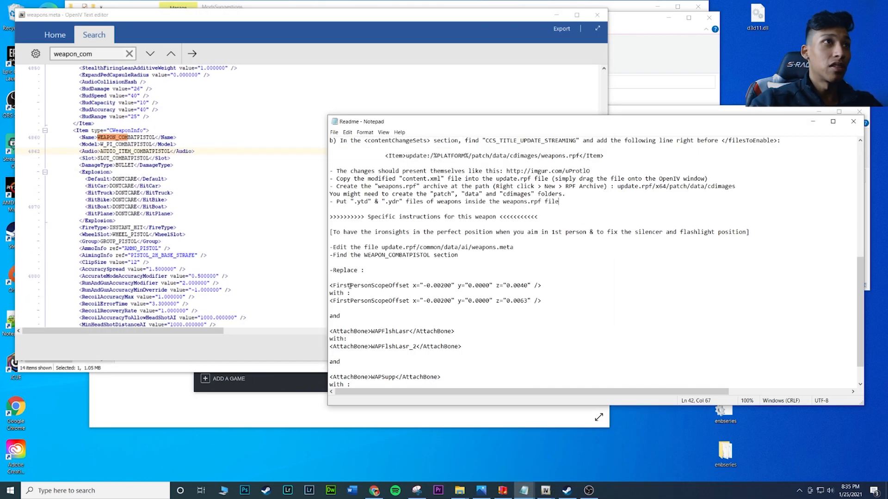
drag(332, 285, 510, 288)
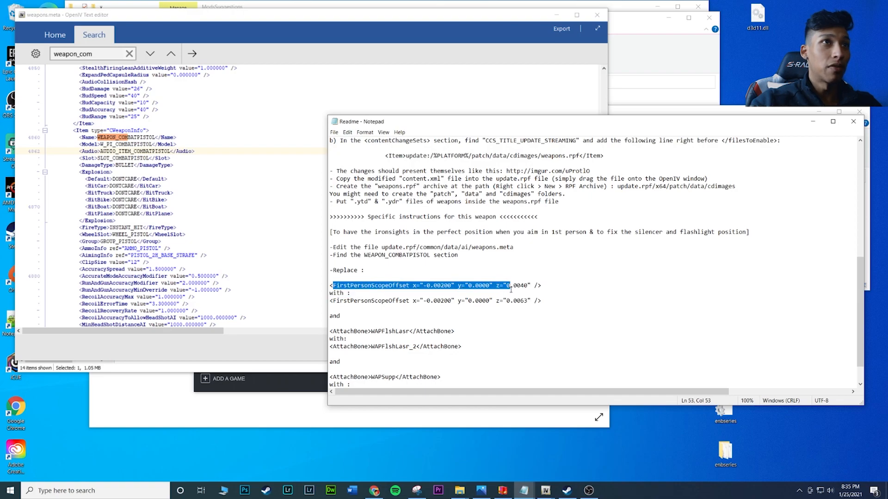
click(505, 293)
drag(331, 301, 468, 307)
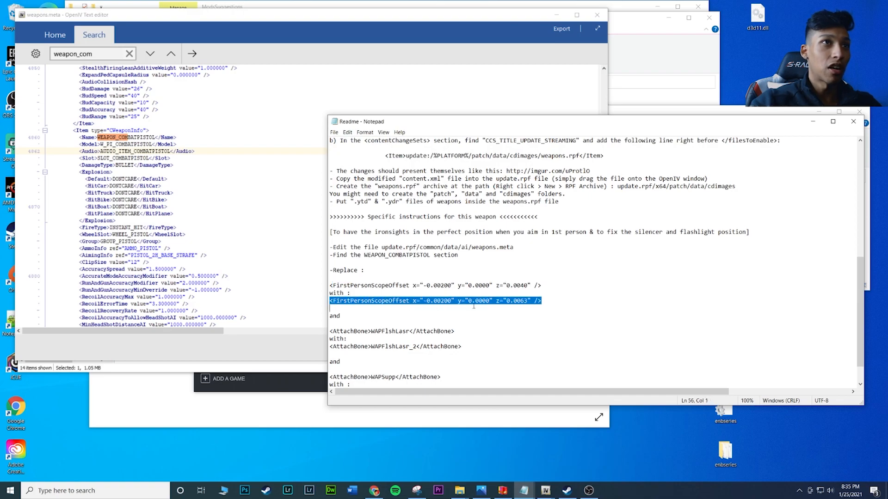
Copy the Readme's replacement FirstPersonScopeOffset line with x="-0.00200" y="0.0000" z="0.0063"
right_click(523, 305)
click(538, 326)
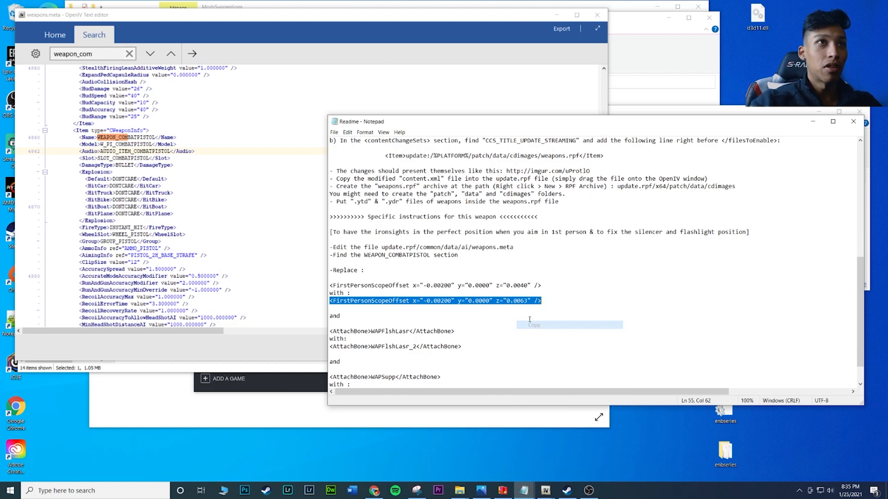
drag(554, 286, 553, 305)
click(331, 294)
right_click(509, 301)
click(531, 326)
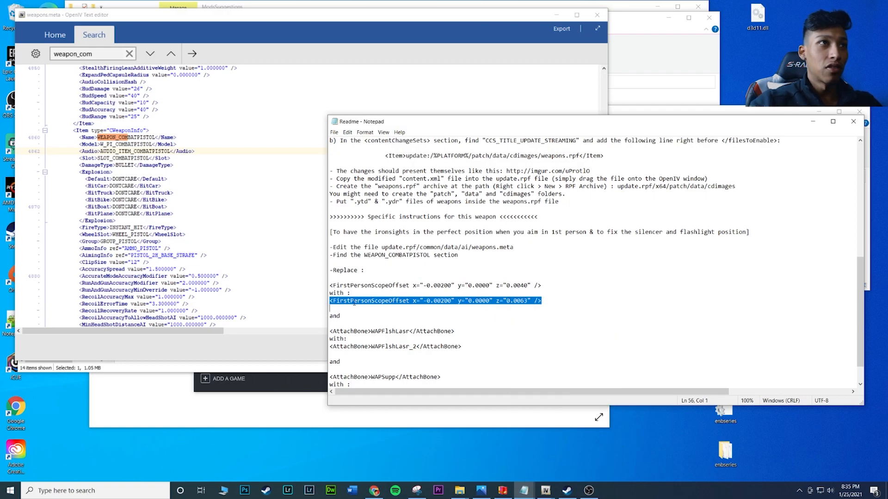
Locate the FirstPersonScopeOffset line within the WEAPON_COMBATPISTOL section of weapons.meta
click(110, 248)
scroll(117, 255, down, 4)
scroll(120, 261, down, 10)
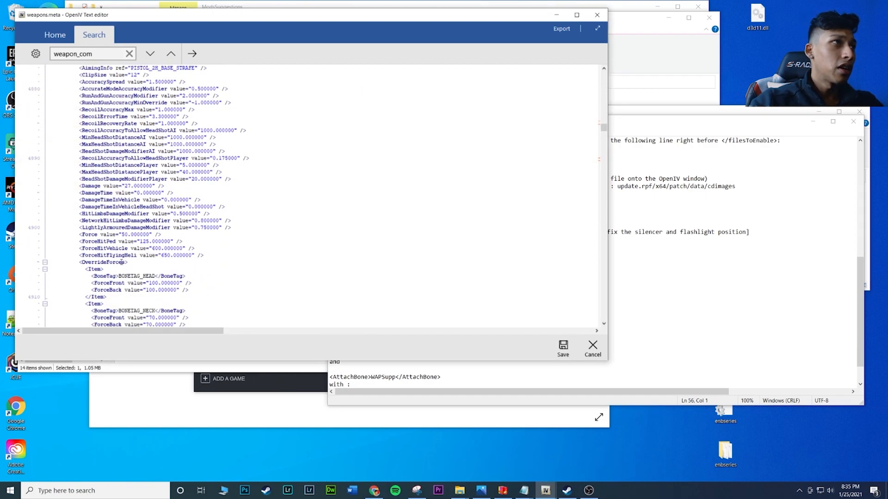
scroll(126, 270, down, 10)
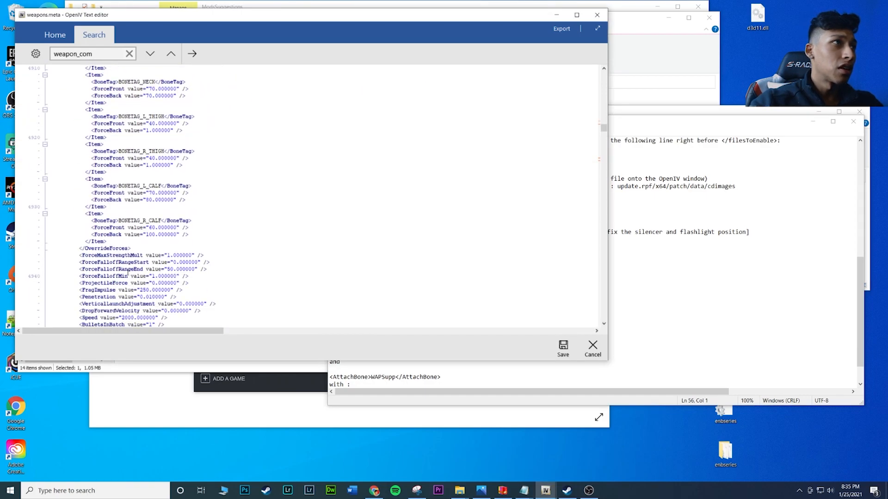
scroll(129, 274, down, 5)
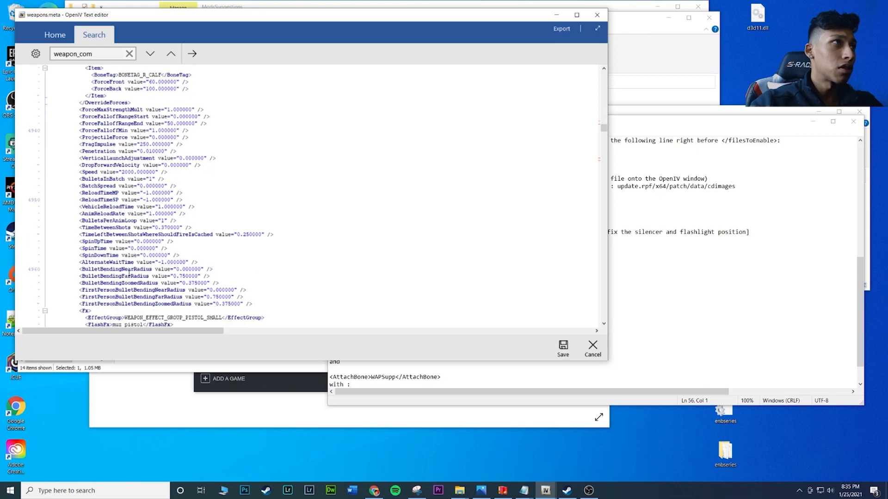
scroll(129, 274, down, 9)
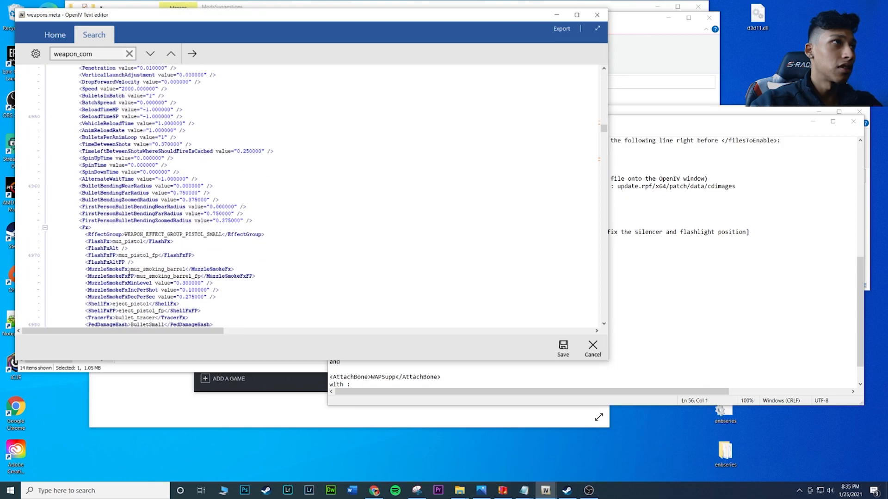
scroll(129, 274, down, 4)
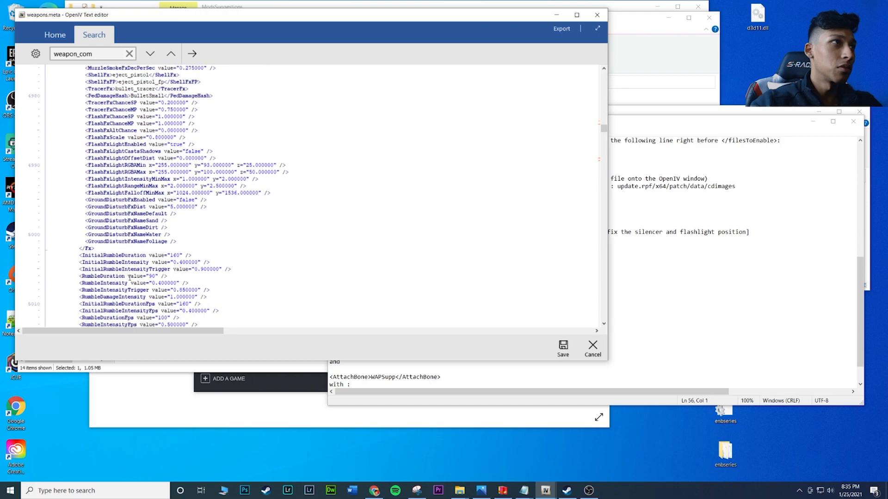
scroll(129, 276, down, 12)
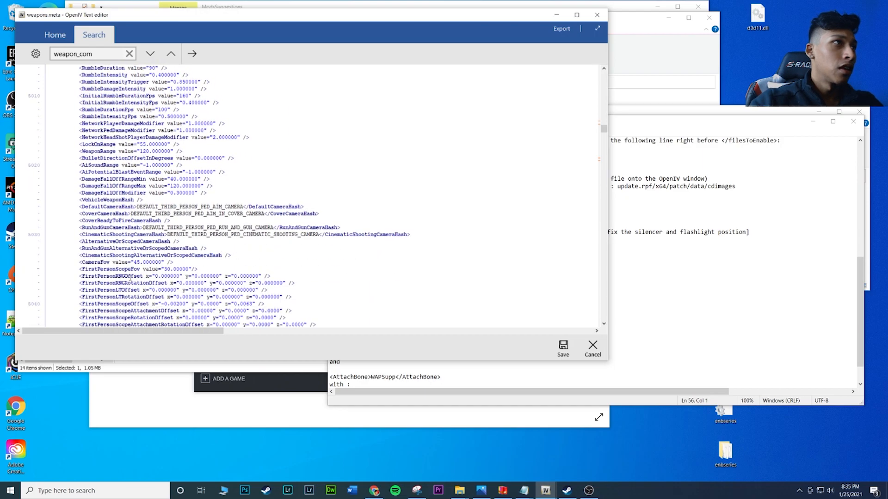
scroll(130, 278, down, 1)
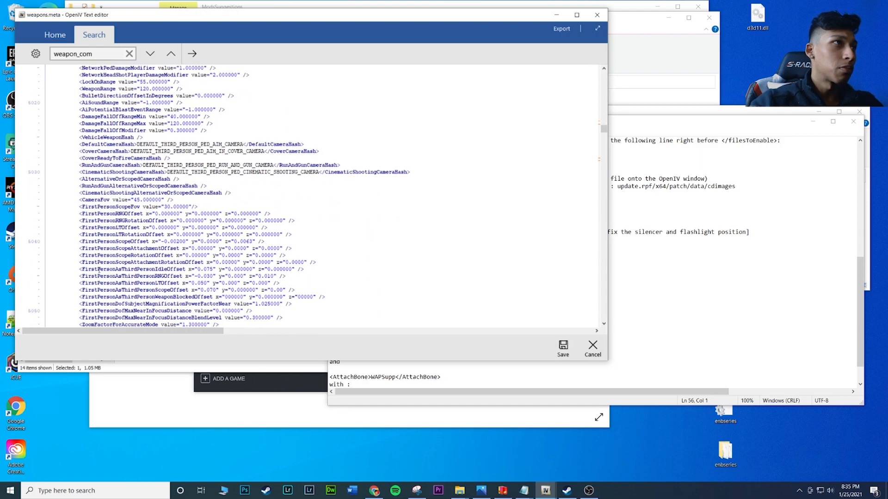
Compare the FirstPersonScopeOffset line in weapons.meta with the original and replacement lines in the Readme, especially the z value
click(631, 252)
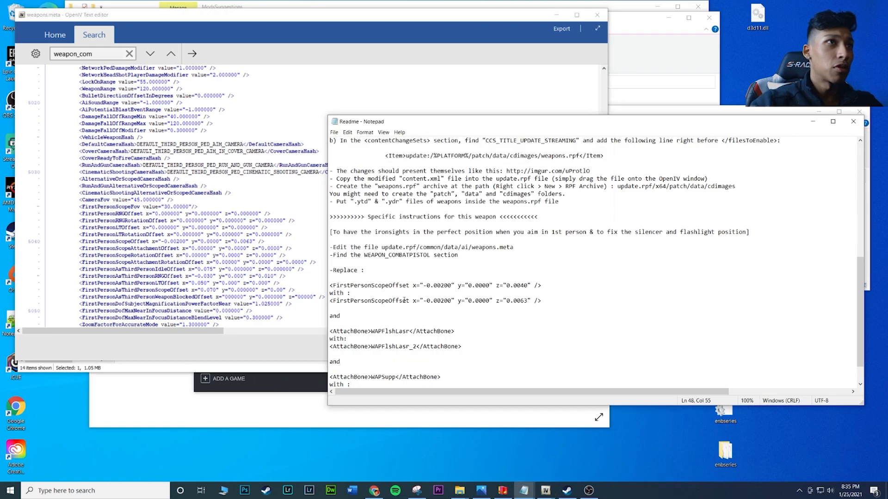
click(204, 276)
click(142, 255)
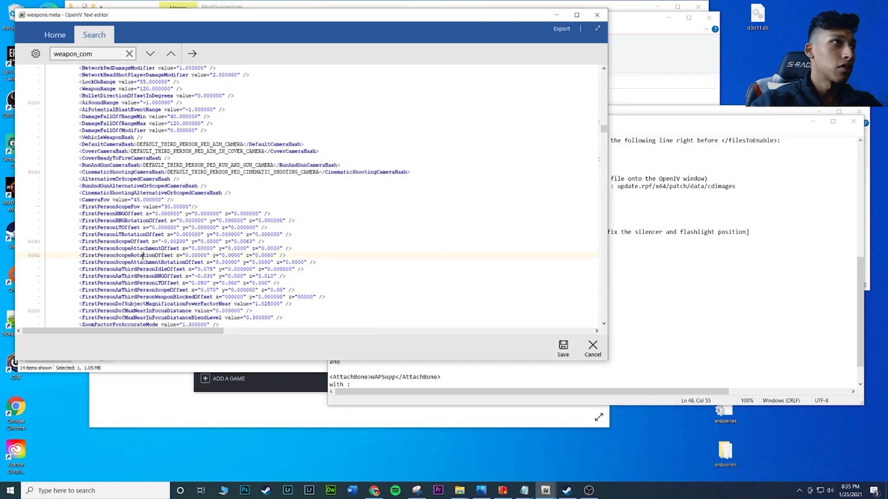
click(142, 242)
drag(80, 241, 272, 240)
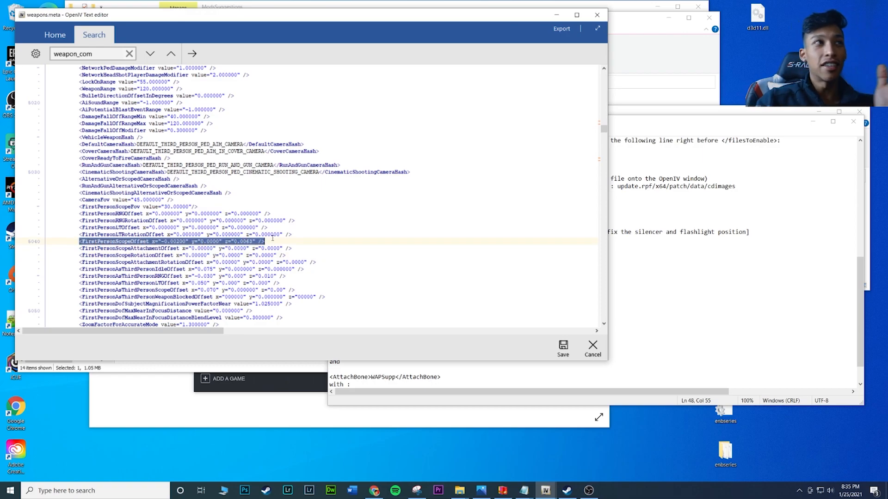
click(250, 242)
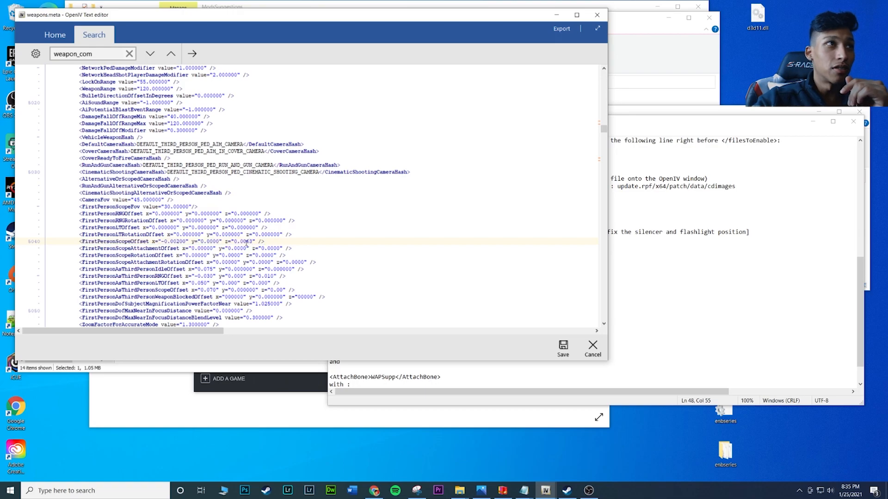
click(776, 233)
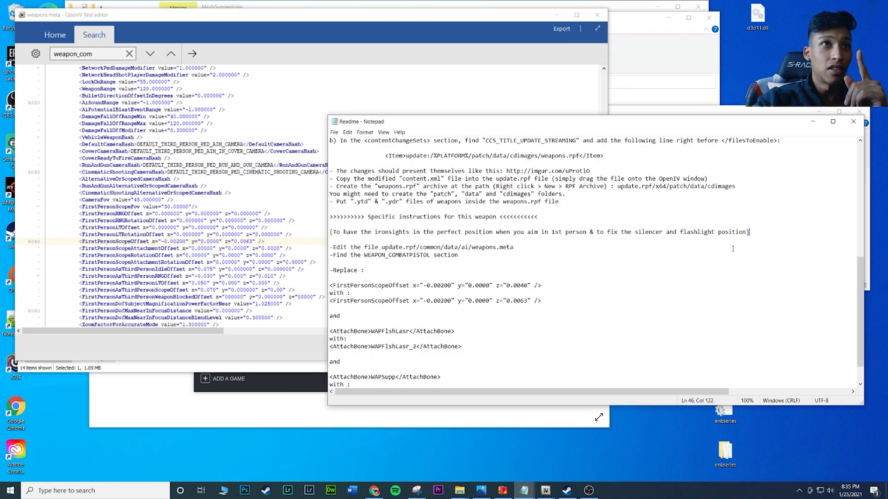
drag(516, 285, 520, 285)
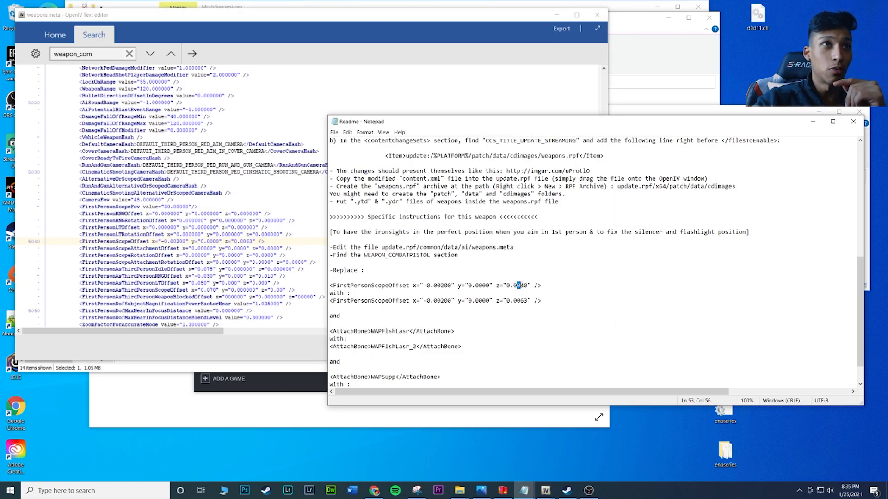
Replace the FirstPersonScopeOffset line in weapons.meta with the copied x="-0.00200" y="0.0000" z="0.0063" line, leaving no blank line below it
click(250, 250)
drag(265, 241, 80, 243)
key(BackSpace)
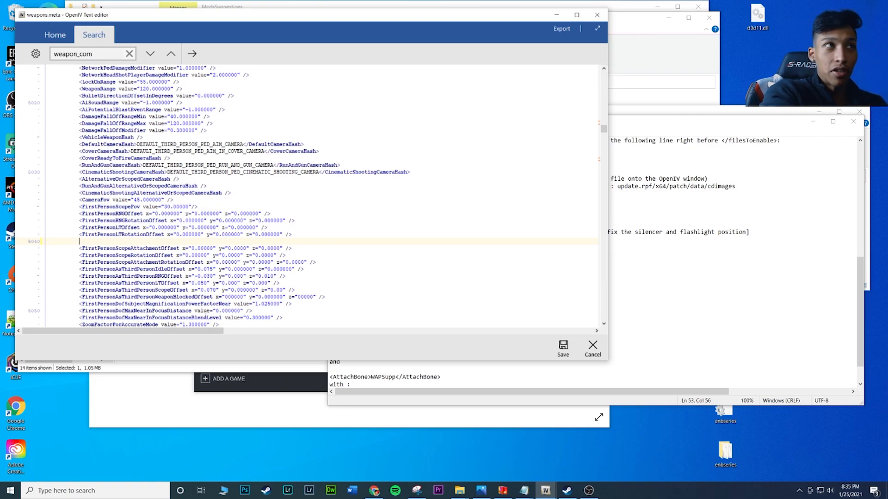
key(ctrl+v)
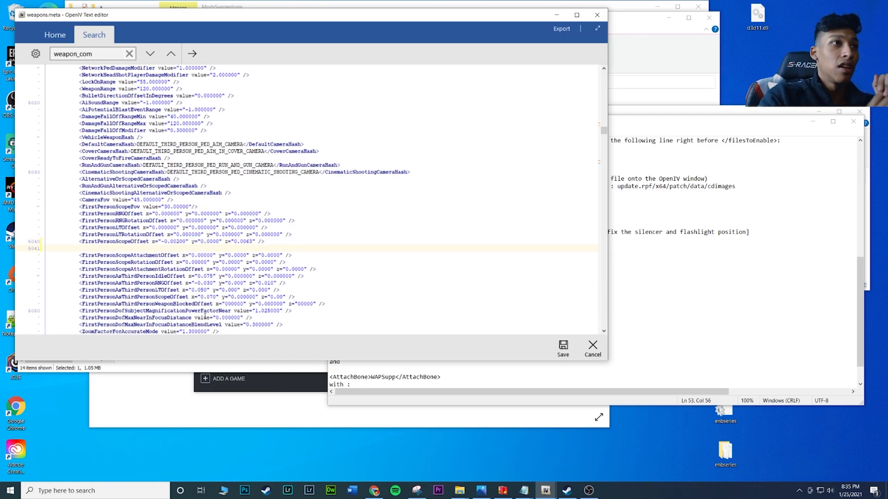
key(BackSpace)
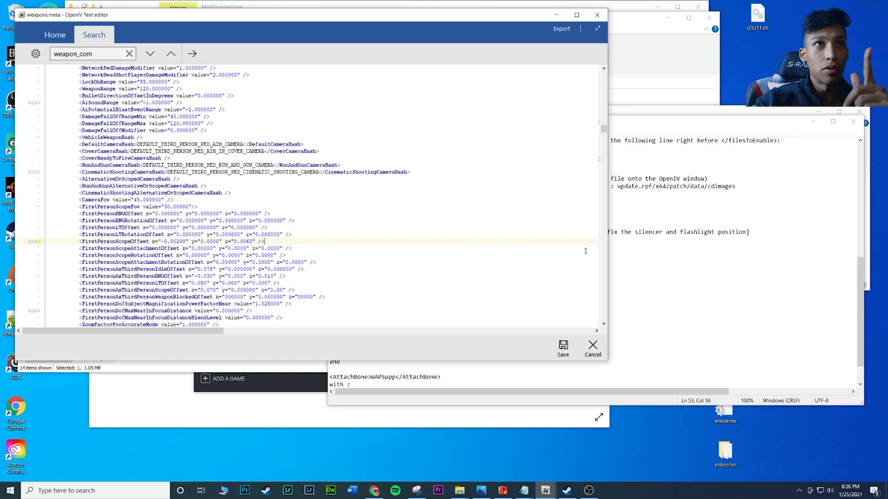
Copy the Readme's replacement flashlight line <AttachBone>WAPFlshLasr_2</AttachBone>
click(672, 270)
scroll(463, 287, down, 1)
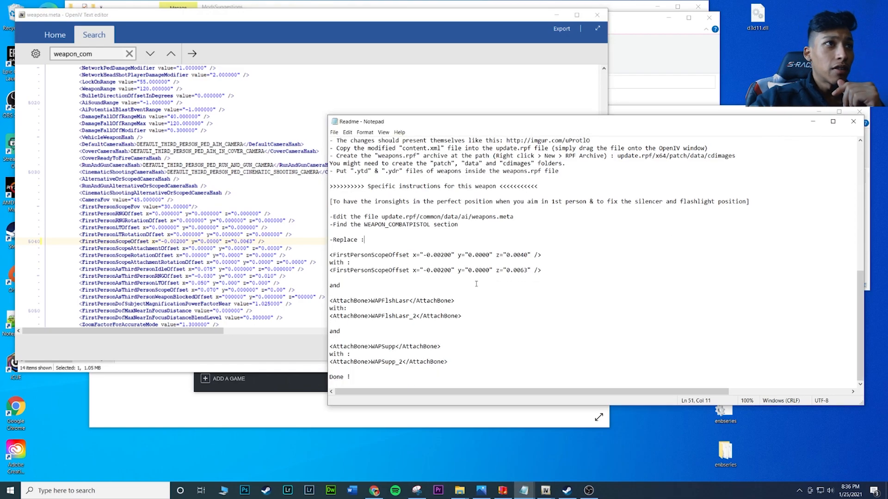
click(369, 316)
drag(330, 300, 423, 322)
right_click(364, 316)
click(329, 316)
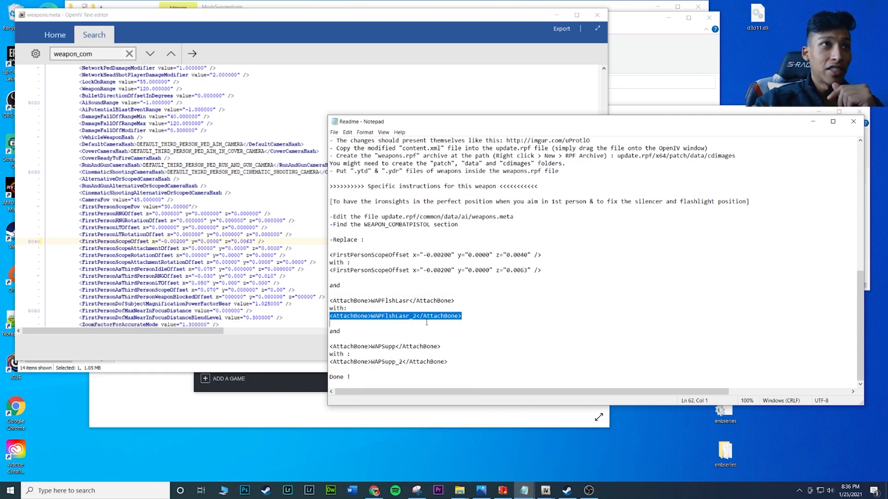
right_click(440, 318)
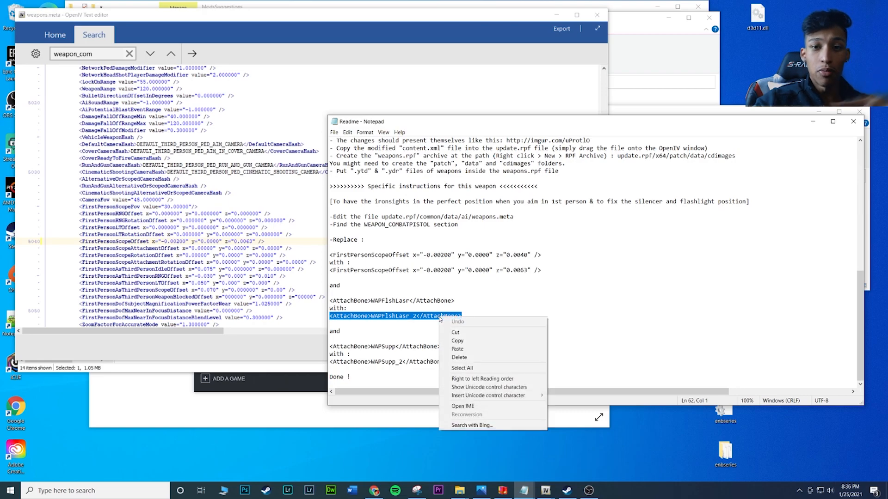
click(458, 341)
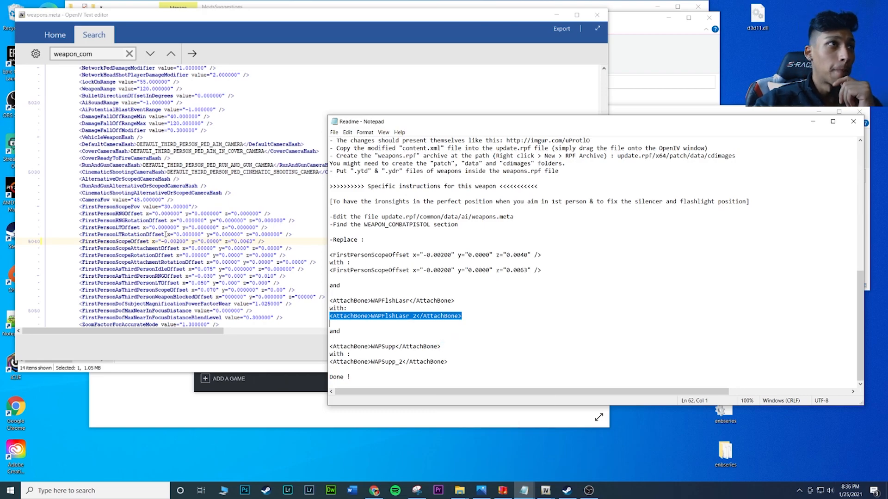
Find the flashlight AttachBone line under AttachPoints in weapons.meta's combat pistol section and check it against the Readme
click(188, 290)
scroll(185, 291, down, 13)
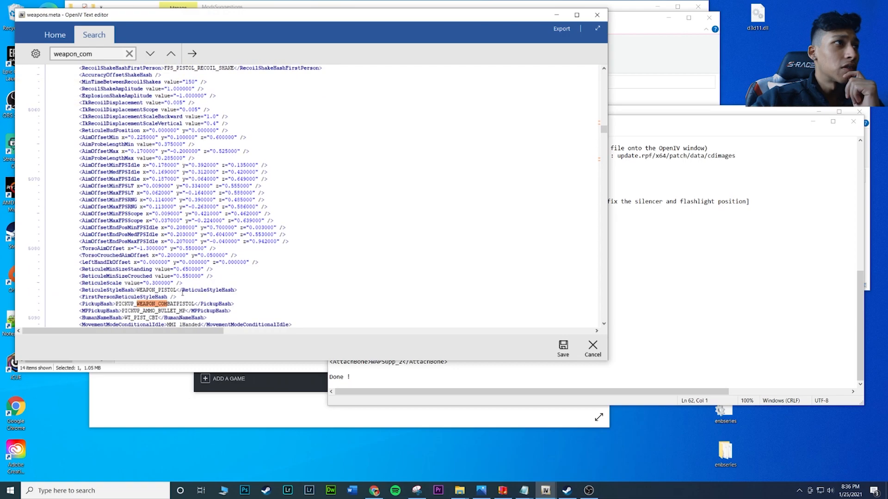
scroll(183, 293, down, 2)
scroll(183, 293, down, 4)
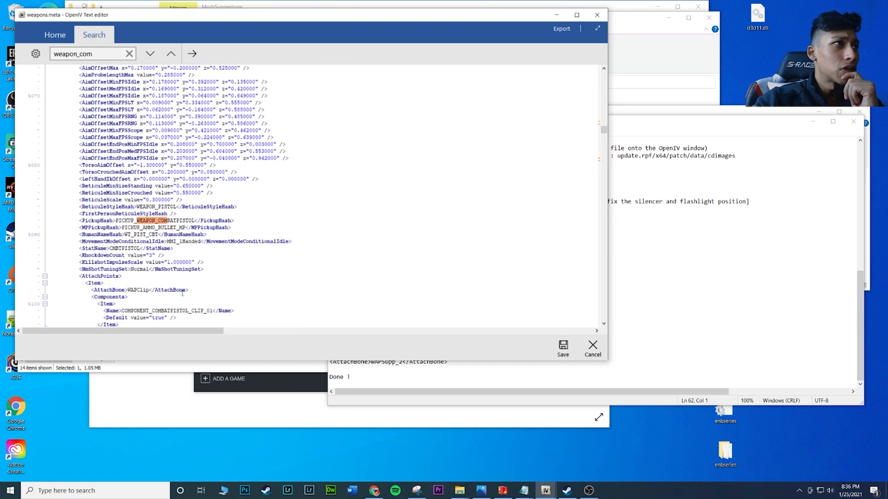
scroll(122, 267, down, 2)
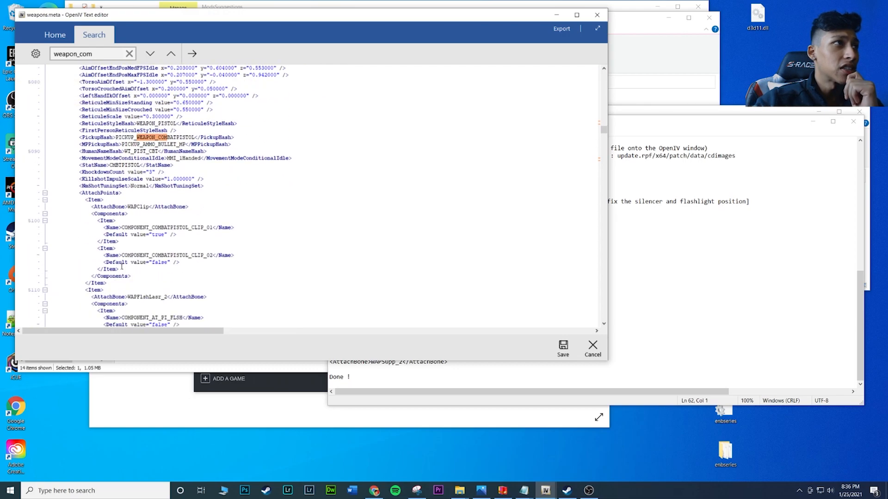
key(alt+Tab)
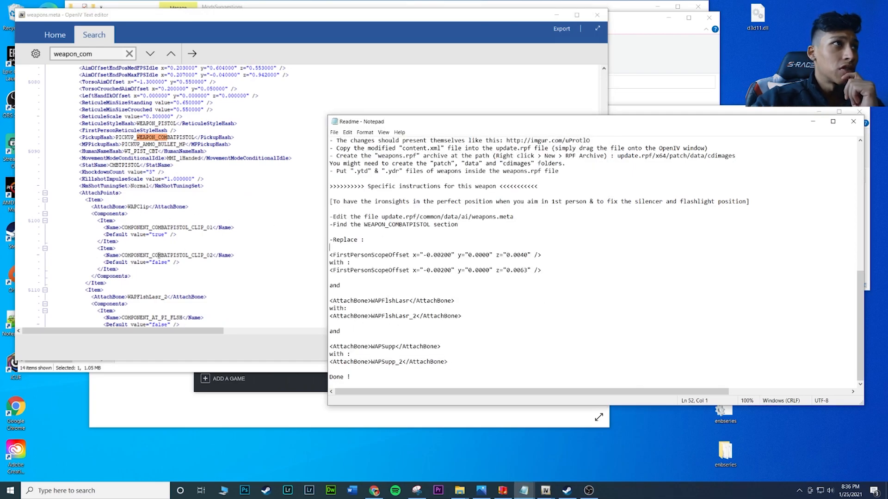
scroll(160, 267, down, 2)
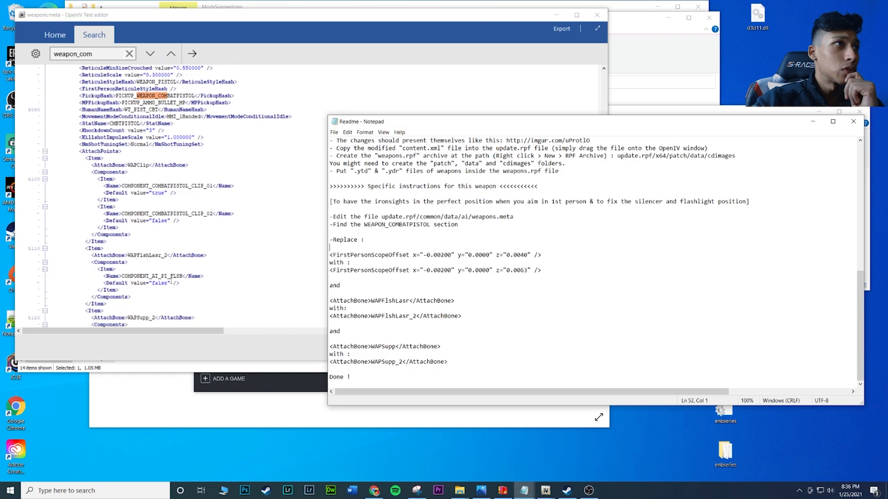
Replace the flashlight AttachBone line in weapons.meta with the copied <AttachBone>WAPFlshLasr_2</AttachBone>
click(93, 262)
drag(88, 255, 143, 256)
click(135, 255)
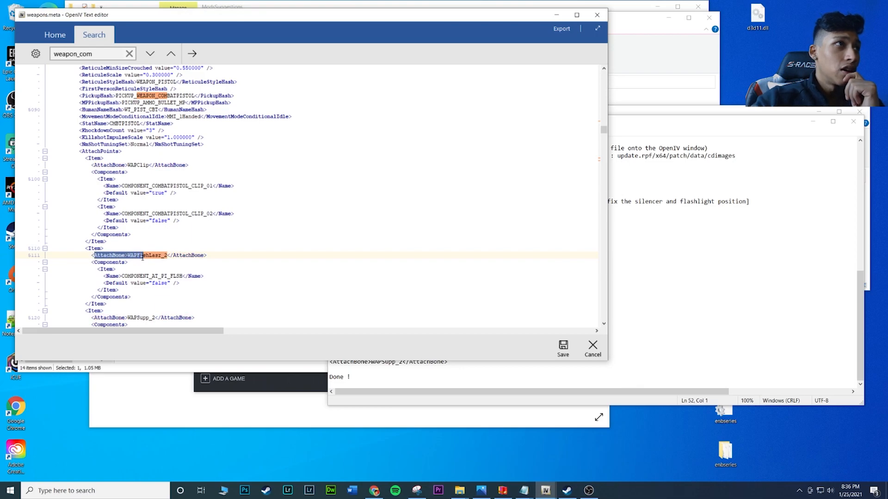
click(116, 255)
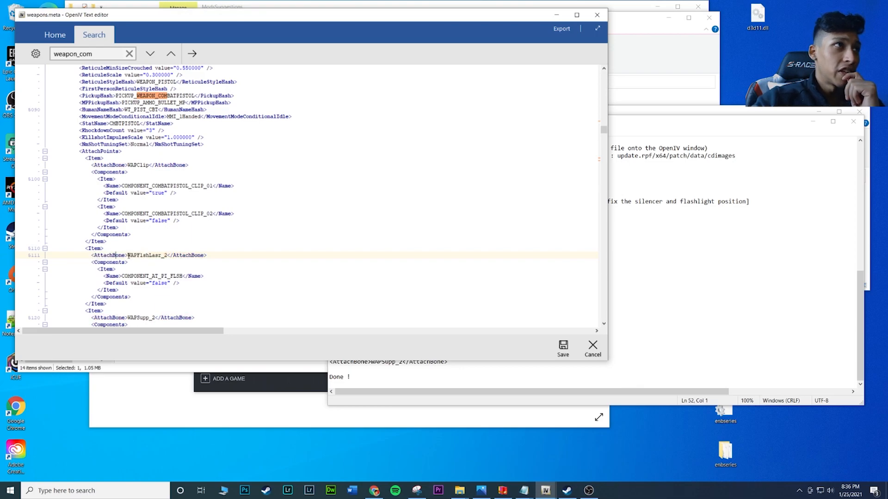
double_click(162, 256)
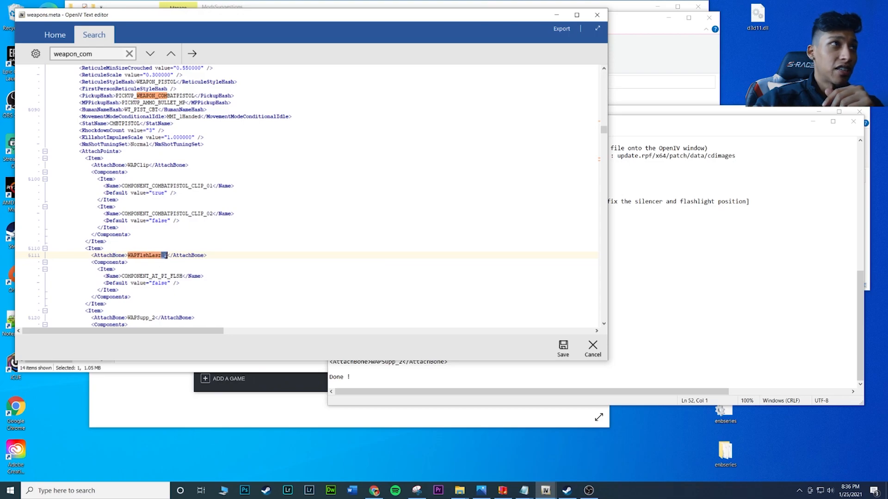
click(206, 255)
drag(220, 255, 92, 253)
key(Delete)
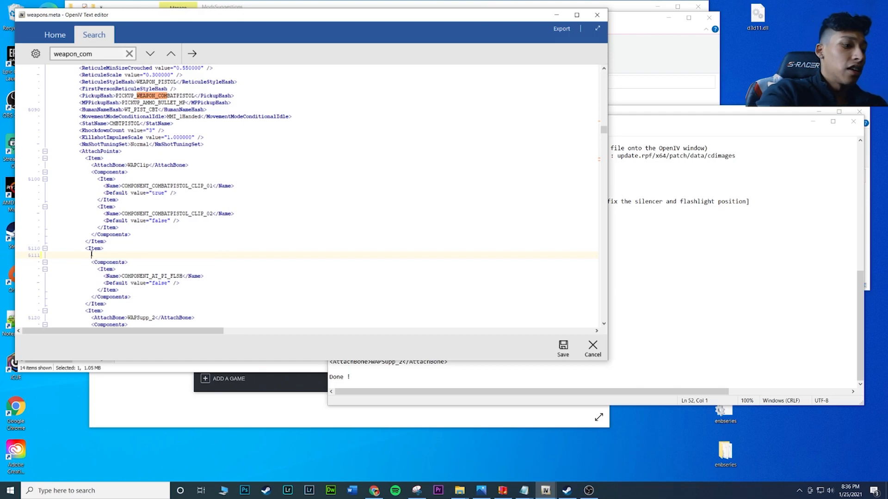
key(ctrl+v)
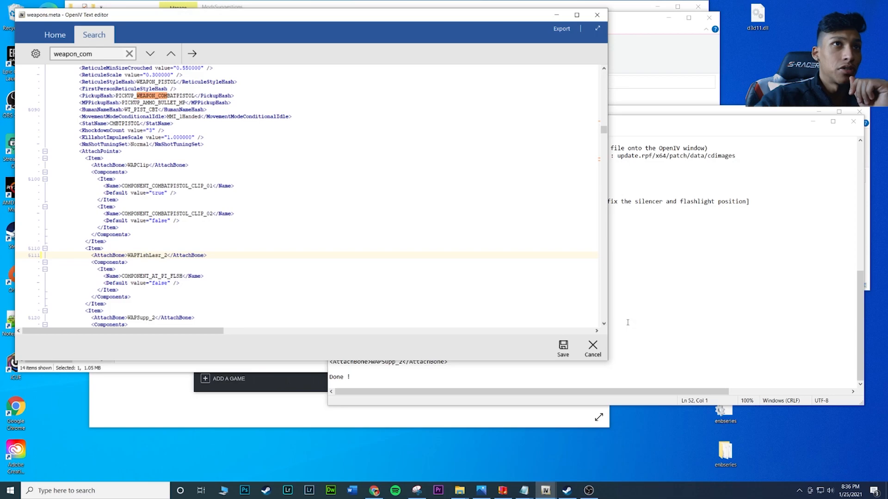
Review the Readme's flashlight AttachBone replacement, comparing the WAPFlshLasr line with the WAPFlshLasr_2 line
click(622, 294)
drag(335, 301, 417, 320)
click(348, 309)
click(417, 353)
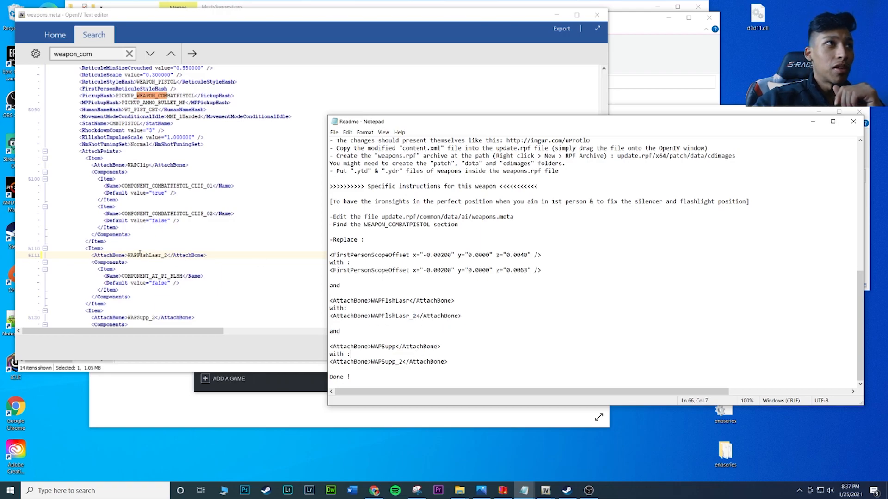
drag(489, 302, 370, 303)
drag(462, 317, 390, 318)
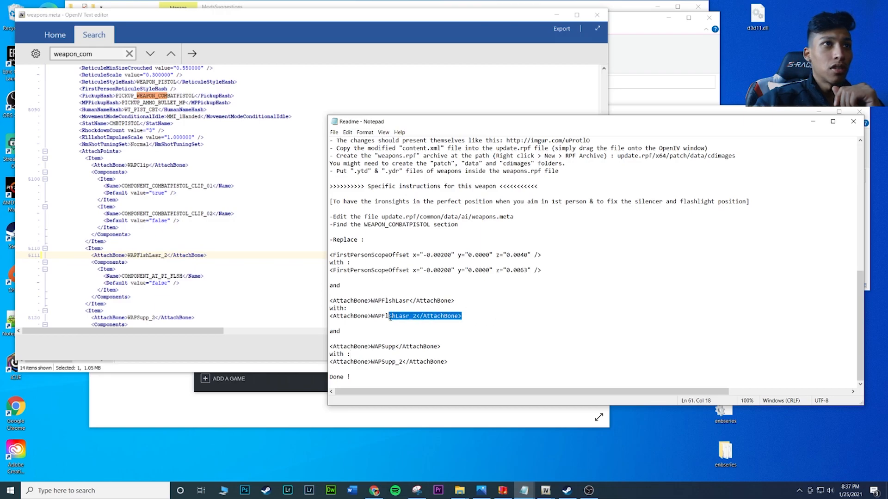
click(400, 320)
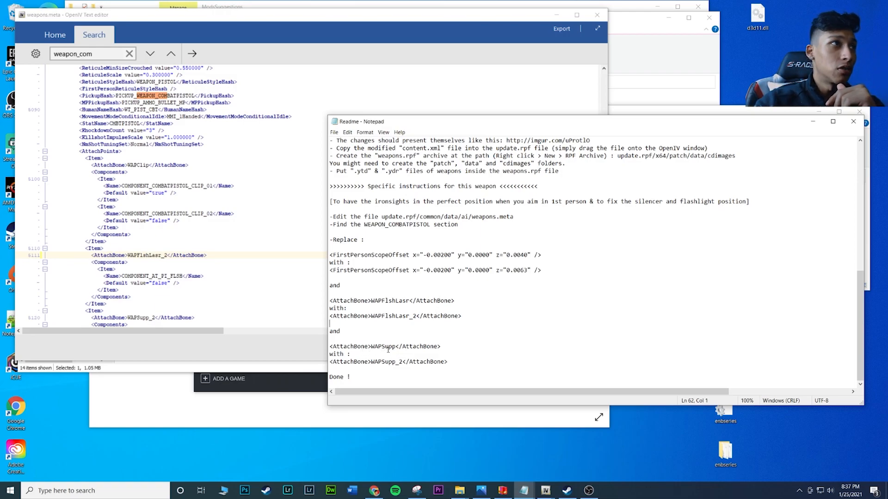
Remove the _2 suffix from the suppressor AttachBone line in weapons.meta's combat pistol section, leaving <AttachBone>WAPSupp</AttachBone>
click(150, 269)
click(150, 276)
click(163, 318)
scroll(164, 317, down, 3)
click(154, 255)
key(BackSpace)
key(BackSpace)
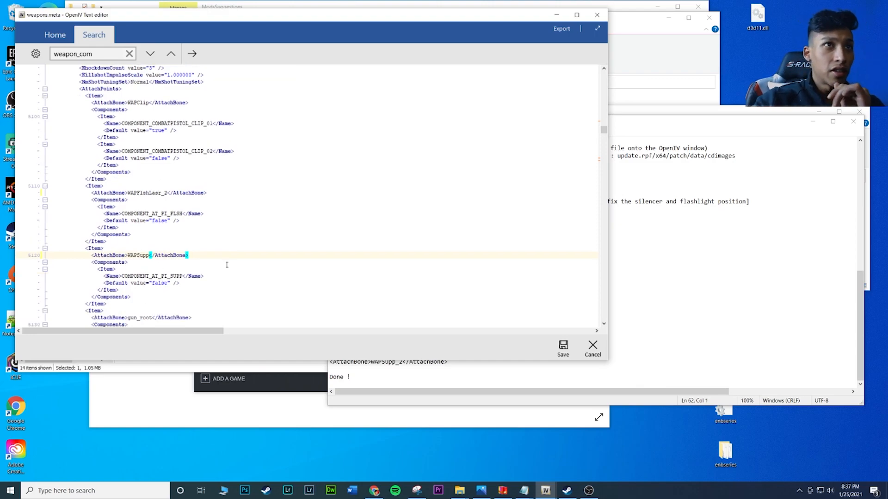
Check the Readme's suppressor AttachBone instructions and copy the replacement line <AttachBone>WAPSupp_2</AttachBone>
click(654, 317)
drag(328, 347, 462, 347)
click(454, 348)
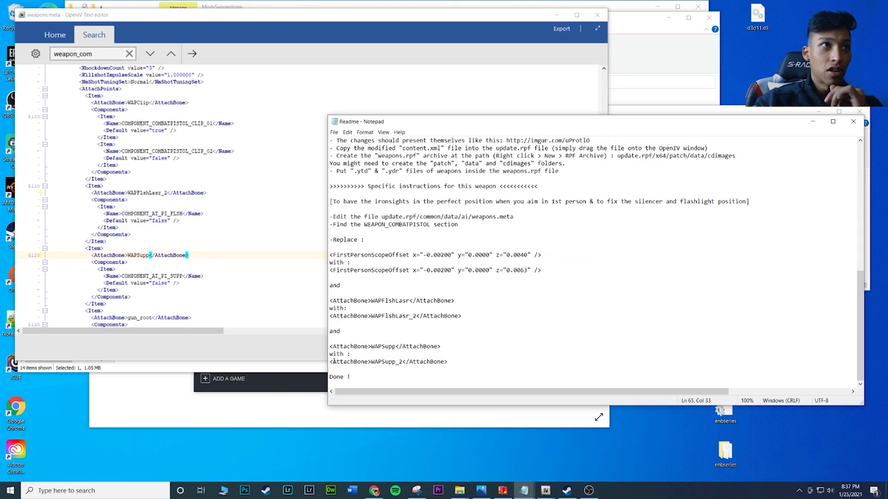
drag(330, 363, 458, 365)
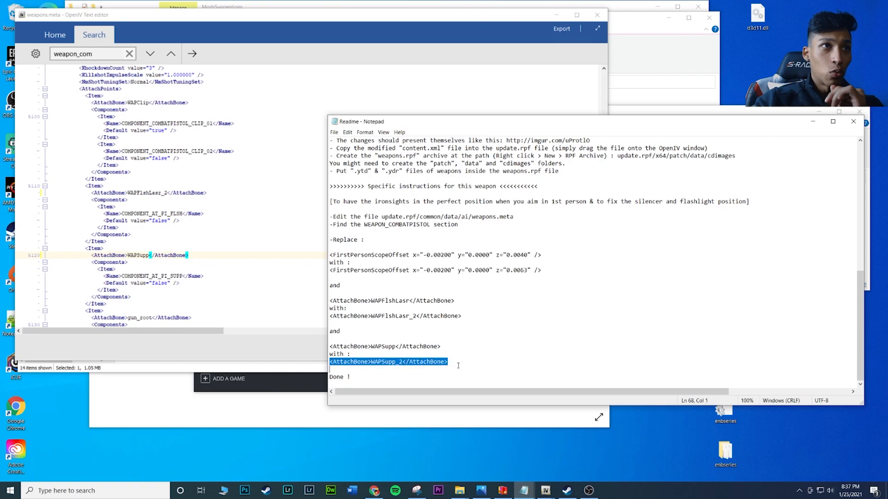
right_click(426, 357)
click(444, 382)
click(417, 362)
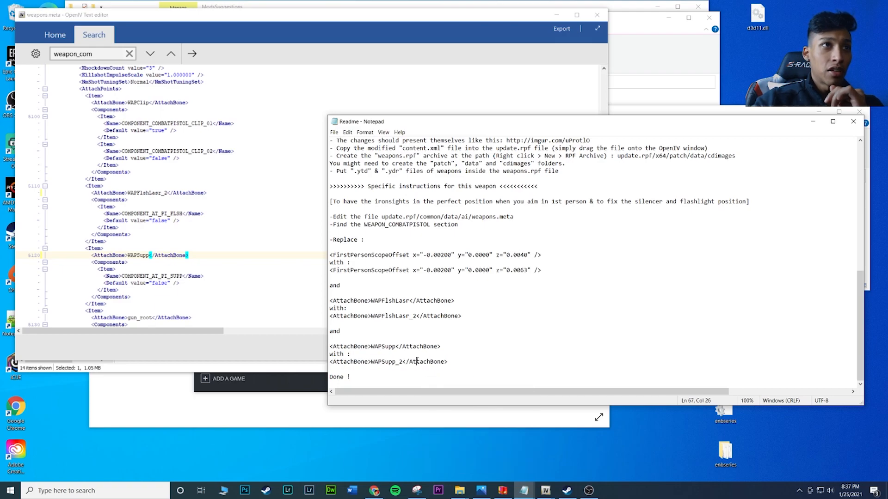
drag(330, 362, 392, 366)
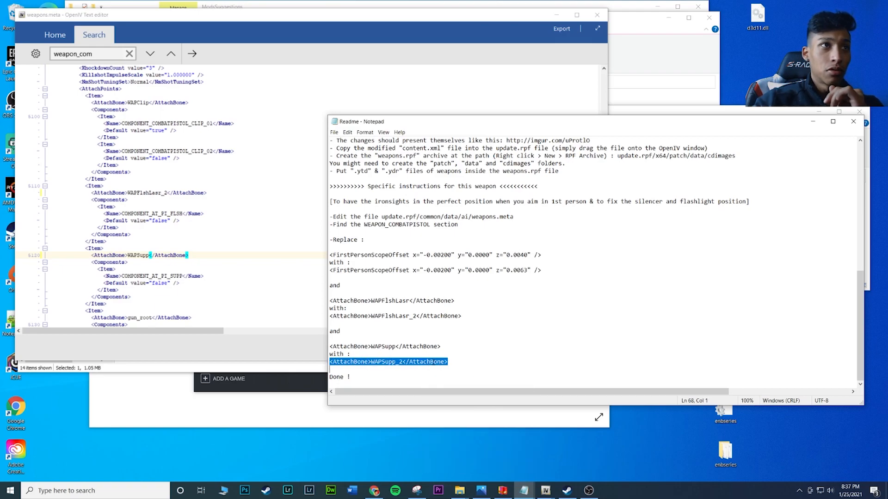
right_click(432, 362)
click(444, 383)
Replace the suppressor AttachBone line in weapons.meta with the copied <AttachBone>WAPSupp_2</AttachBone>, without an extra blank line, and save the file
click(137, 255)
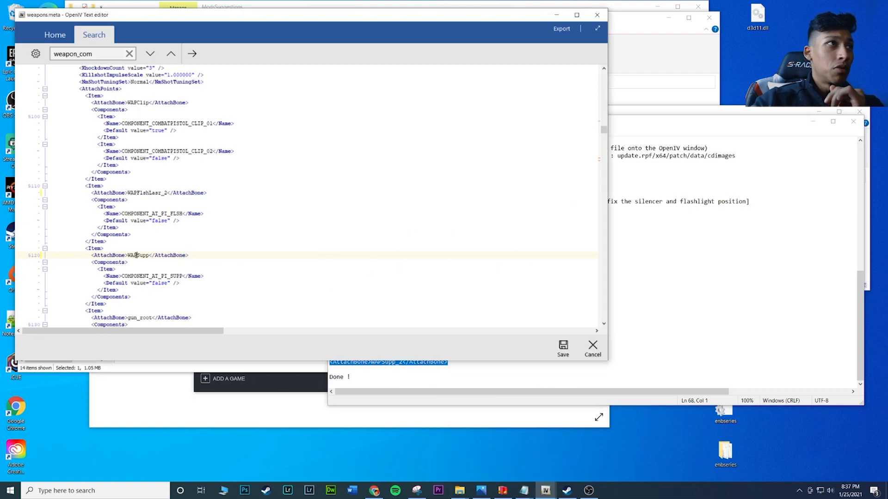
drag(188, 255, 92, 254)
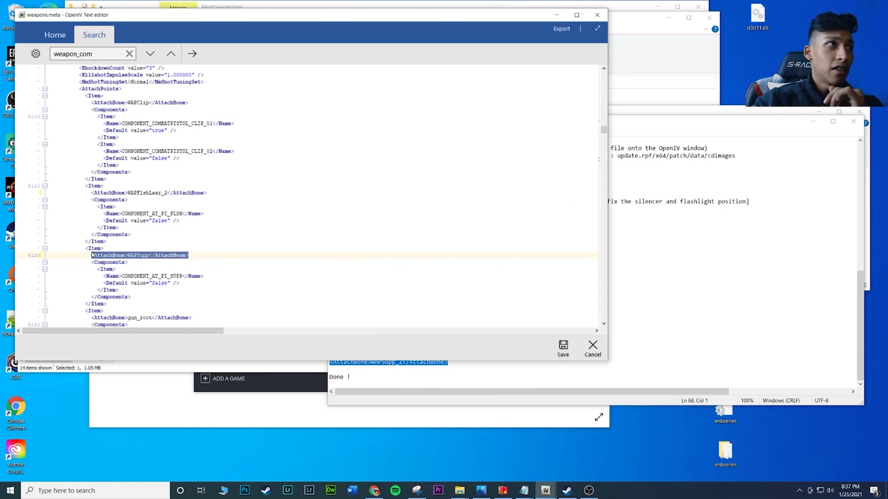
key(BackSpace)
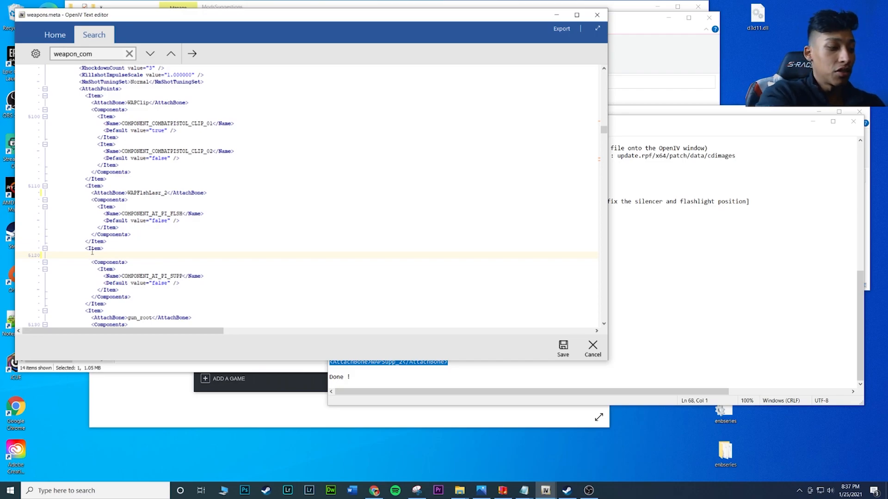
key(ctrl+v)
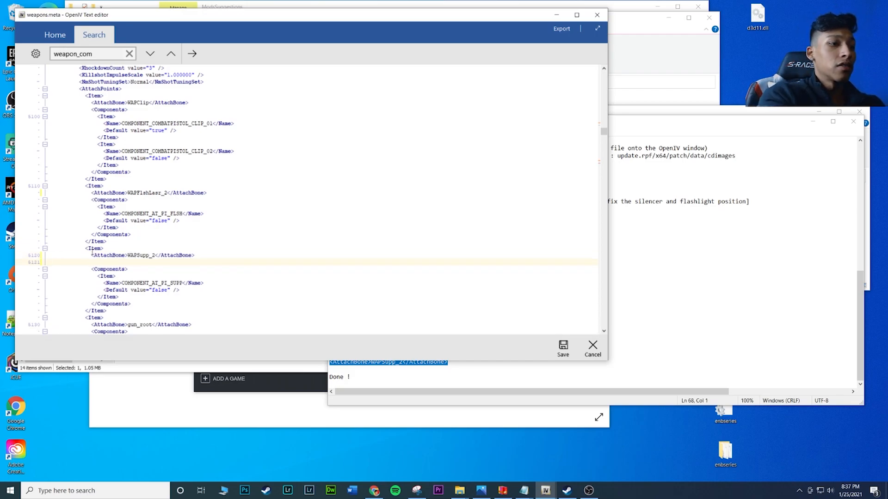
key(BackSpace)
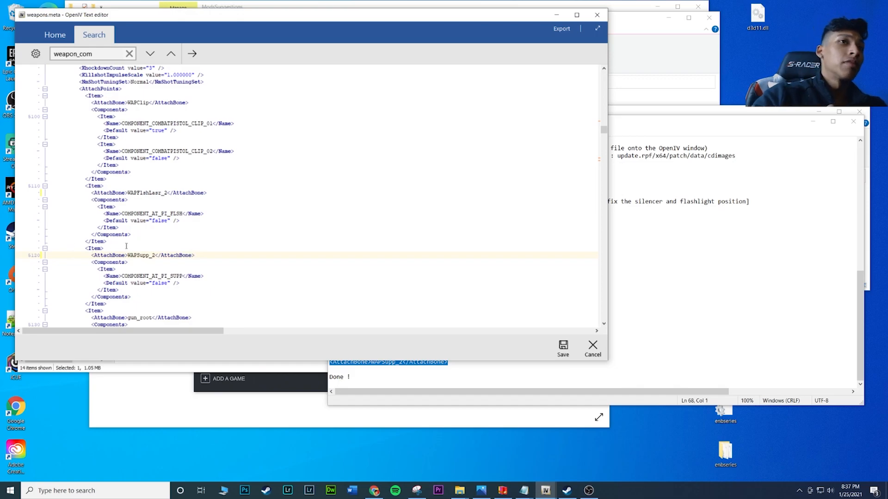
click(567, 348)
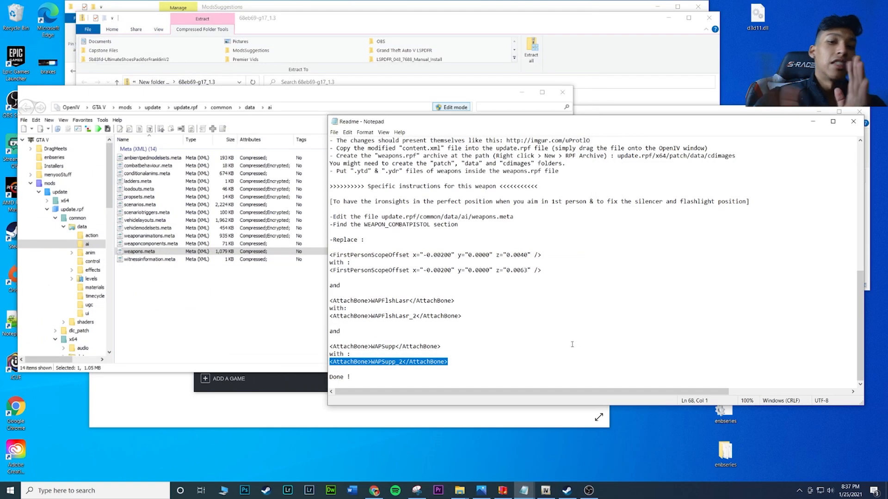